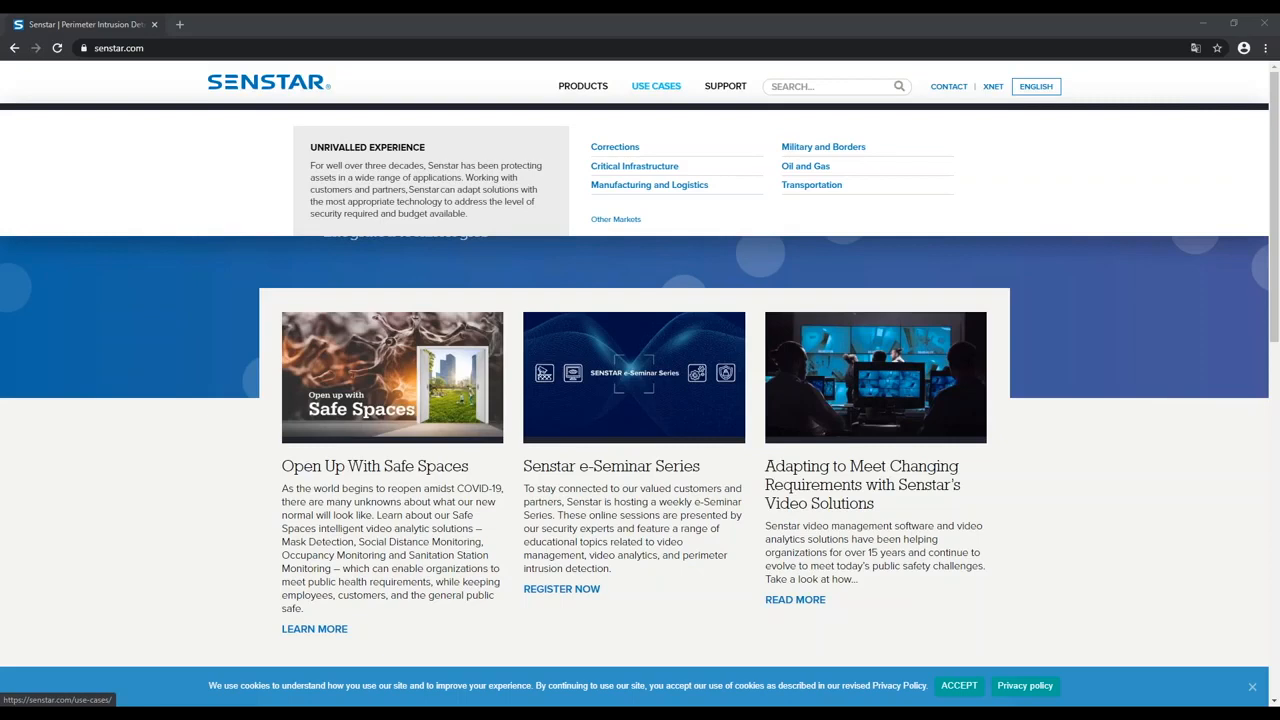
# Step: Open the Xnet portal from the Senstar site and bring up the test account creation form (Criar conta de teste)
pyautogui.moveTo(724, 90)
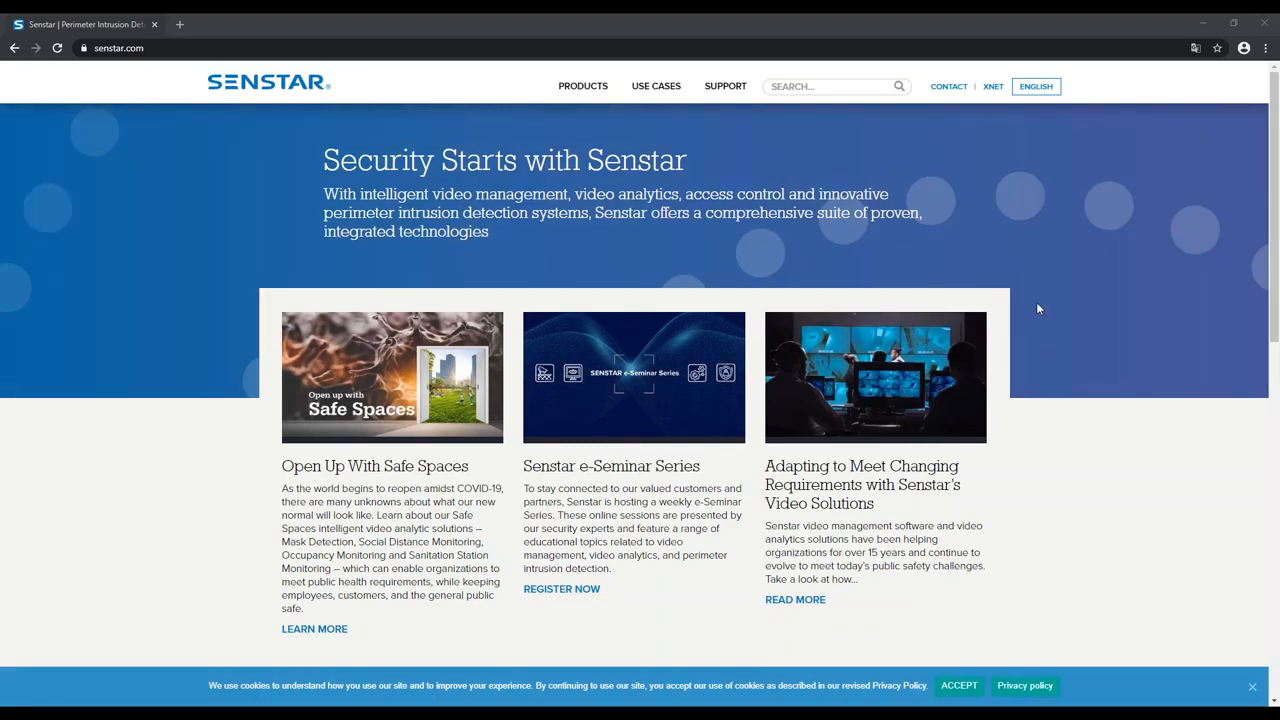
pyautogui.click(992, 87)
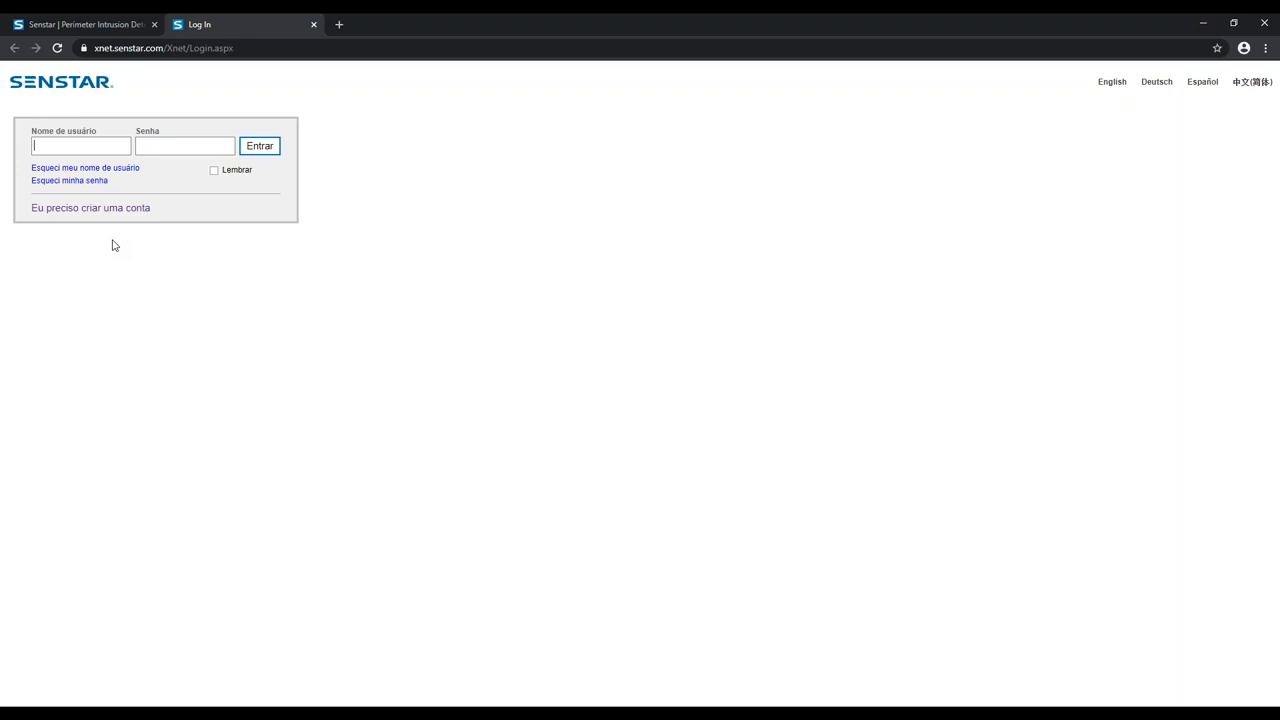
pyautogui.click(112, 208)
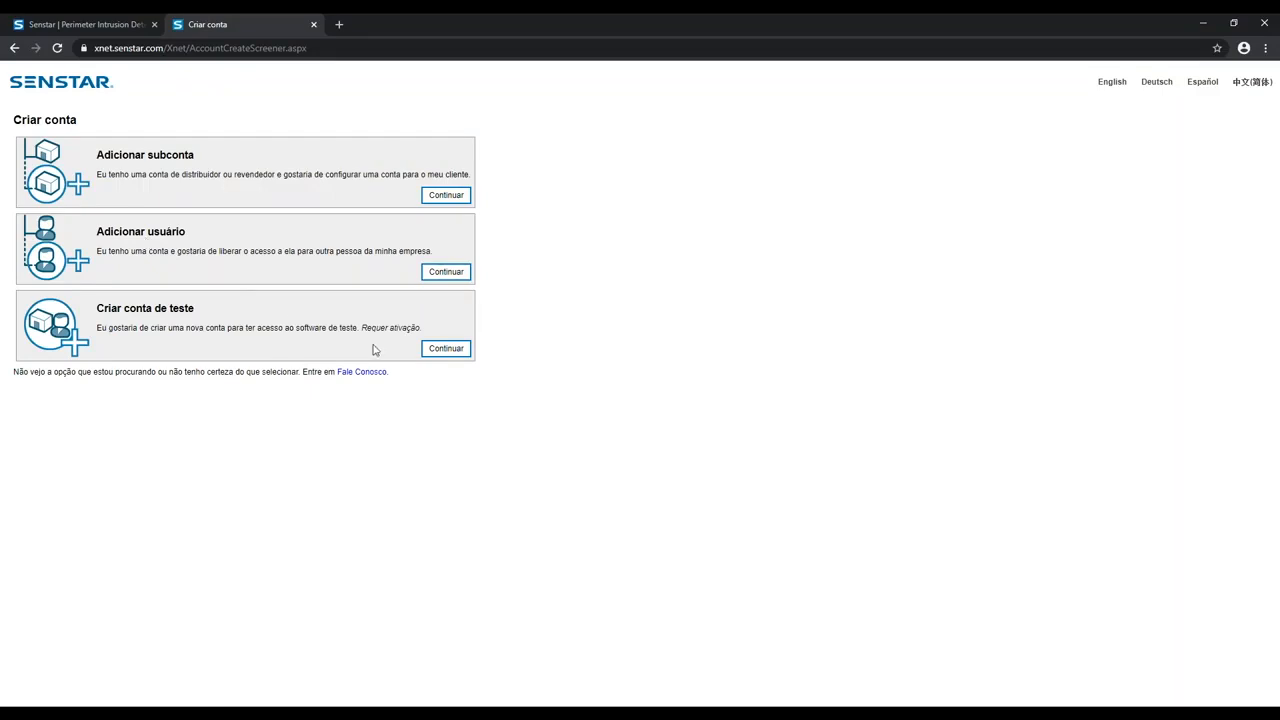
pyautogui.click(441, 350)
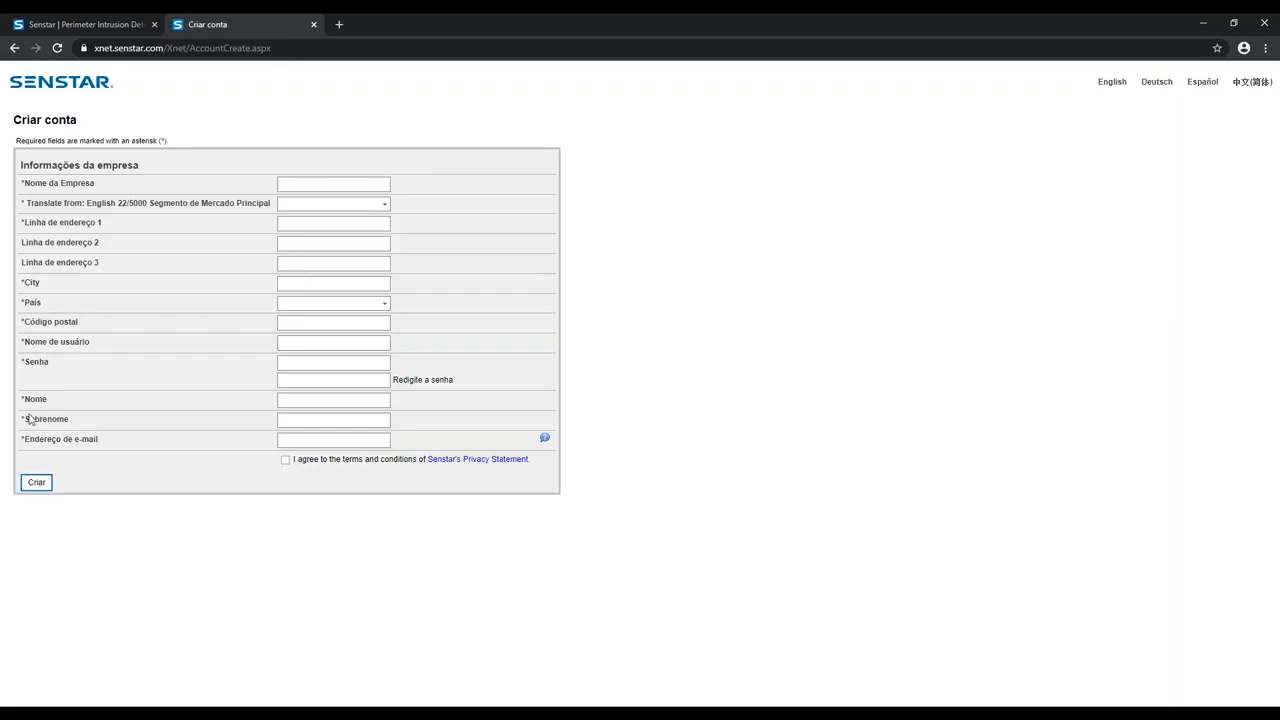
# Step: Return to the Xnet login page and sign in with the account's username and password
pyautogui.click(15, 50)
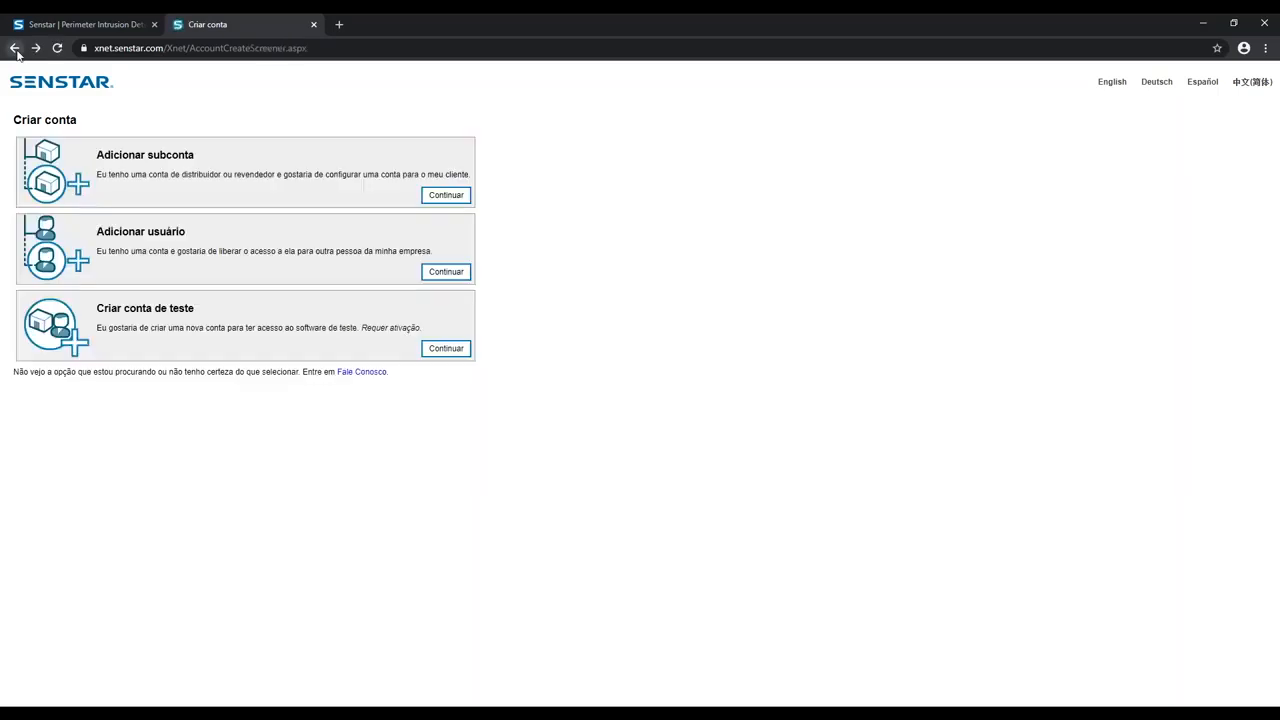
pyautogui.click(14, 48)
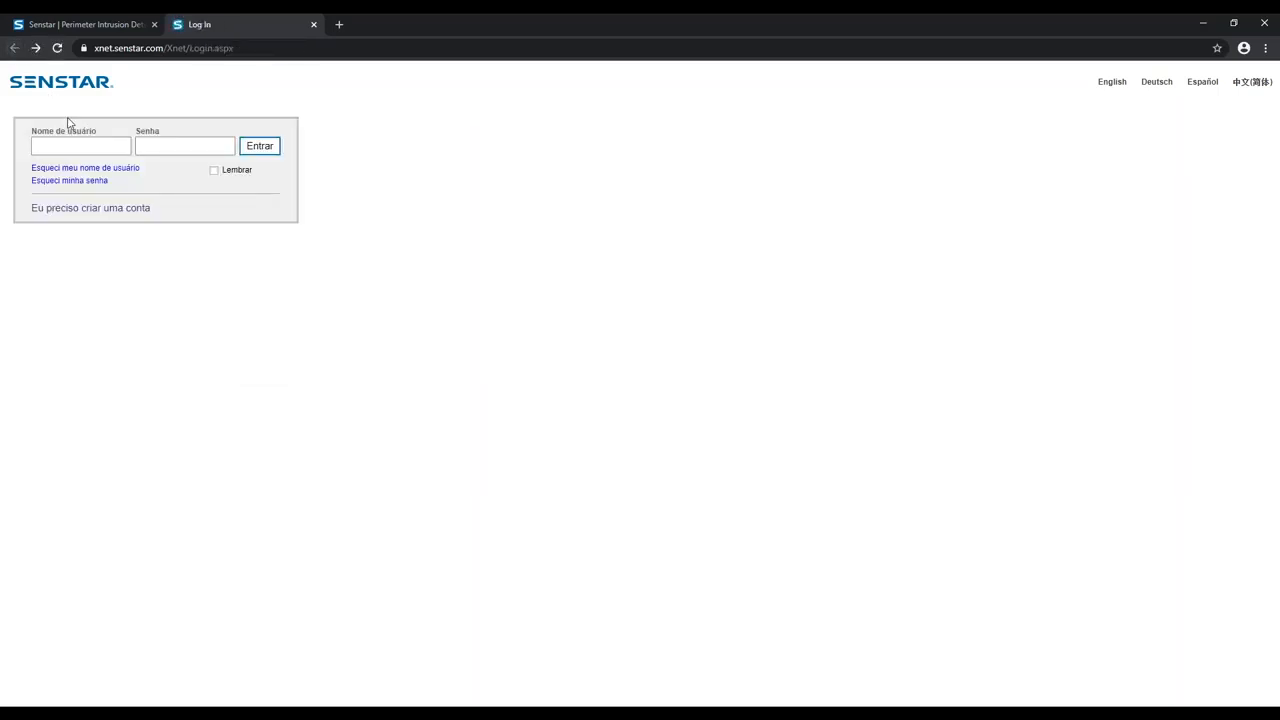
pyautogui.click(36, 146)
pyautogui.click(80, 168)
pyautogui.click(175, 145)
pyautogui.write('•••••••••••')
pyautogui.click(268, 146)
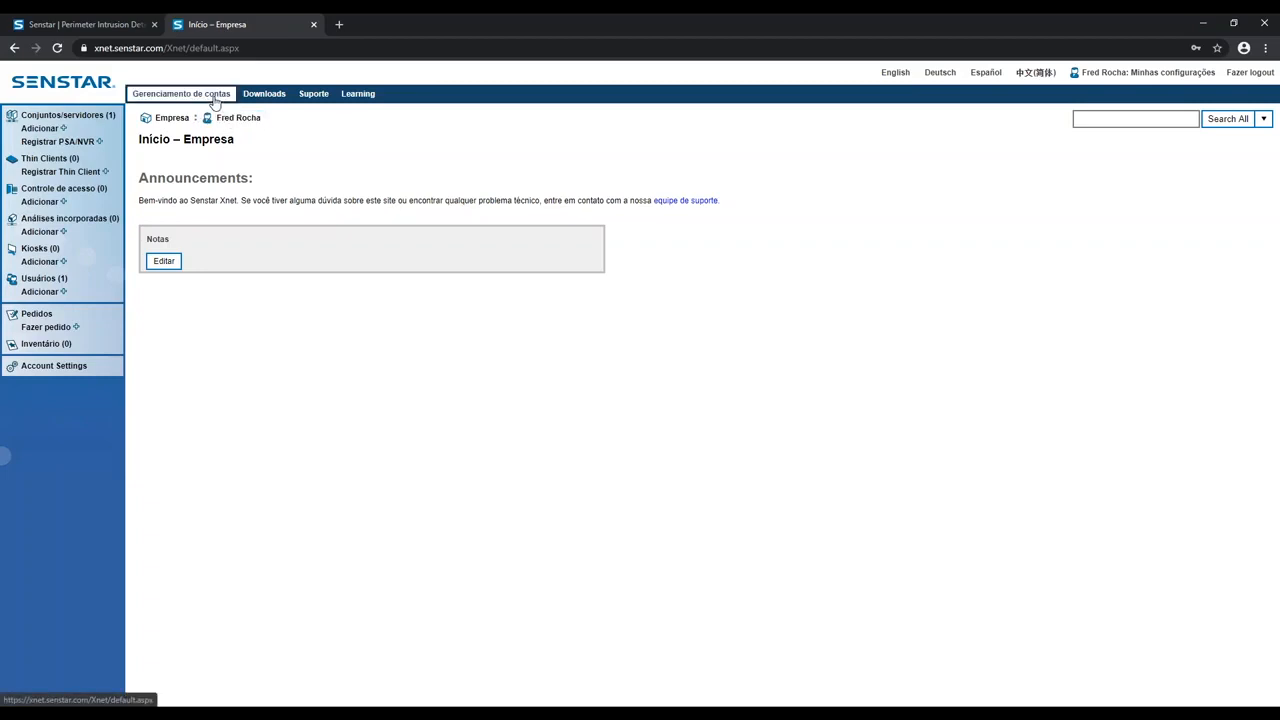
# Step: Open the hardware estimator (Estimador de hardware) in the support area and accept its disclaimer
pyautogui.moveTo(238, 118)
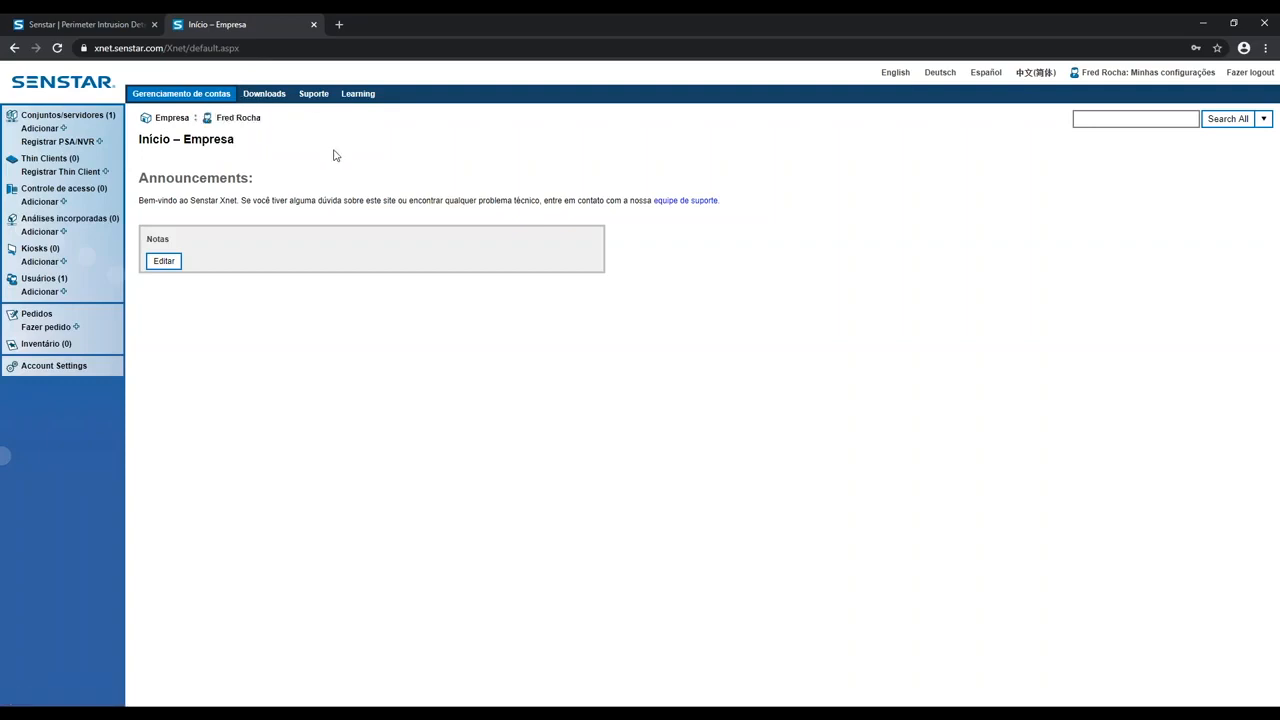
pyautogui.moveTo(168, 118)
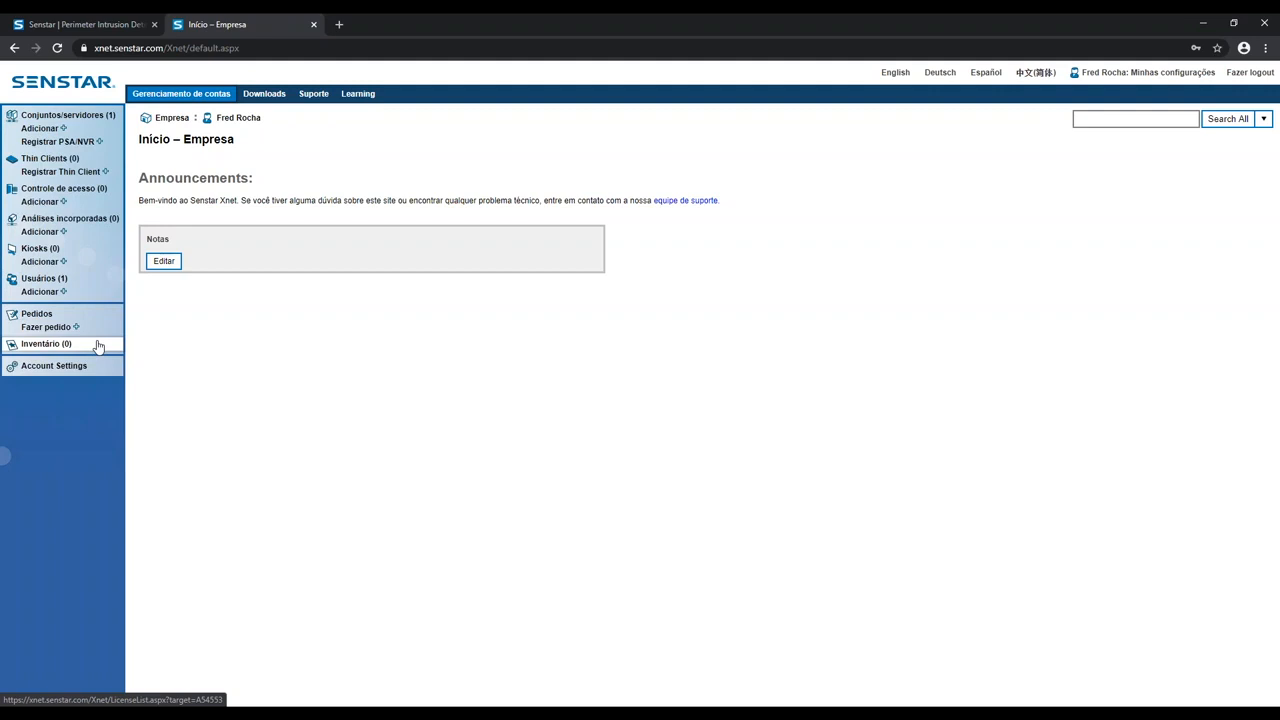
pyautogui.click(313, 94)
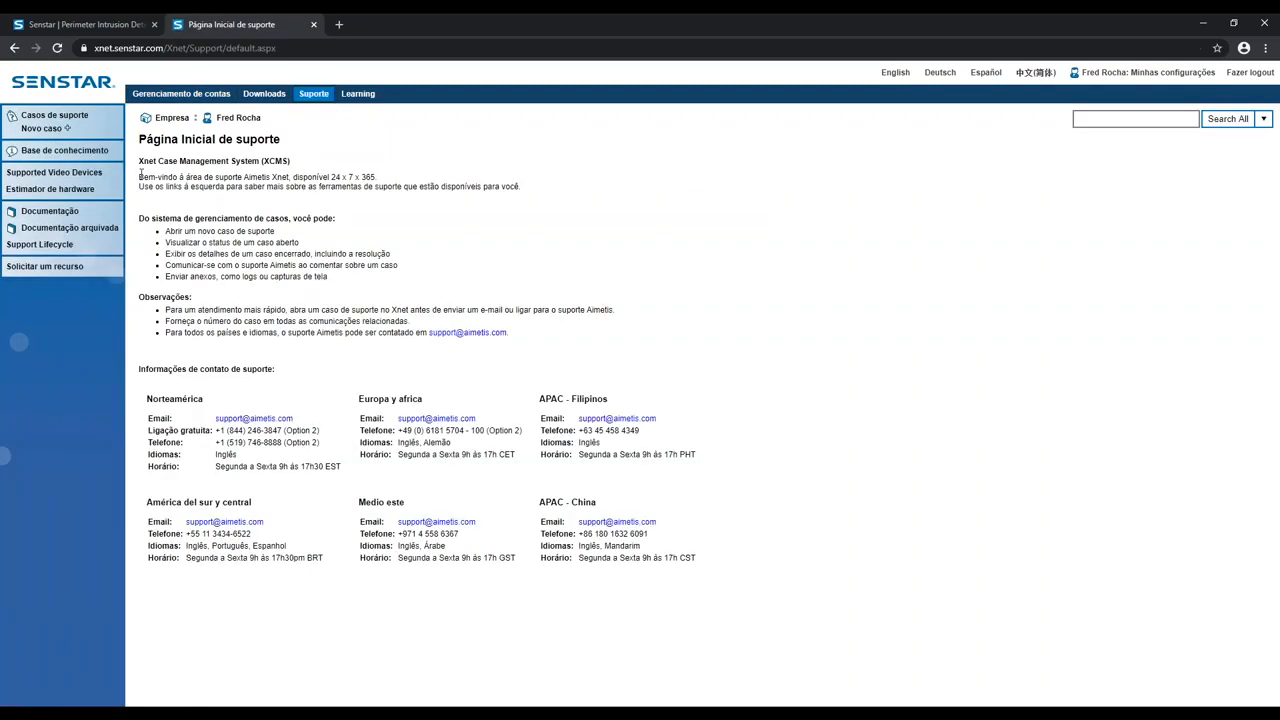
pyautogui.click(88, 195)
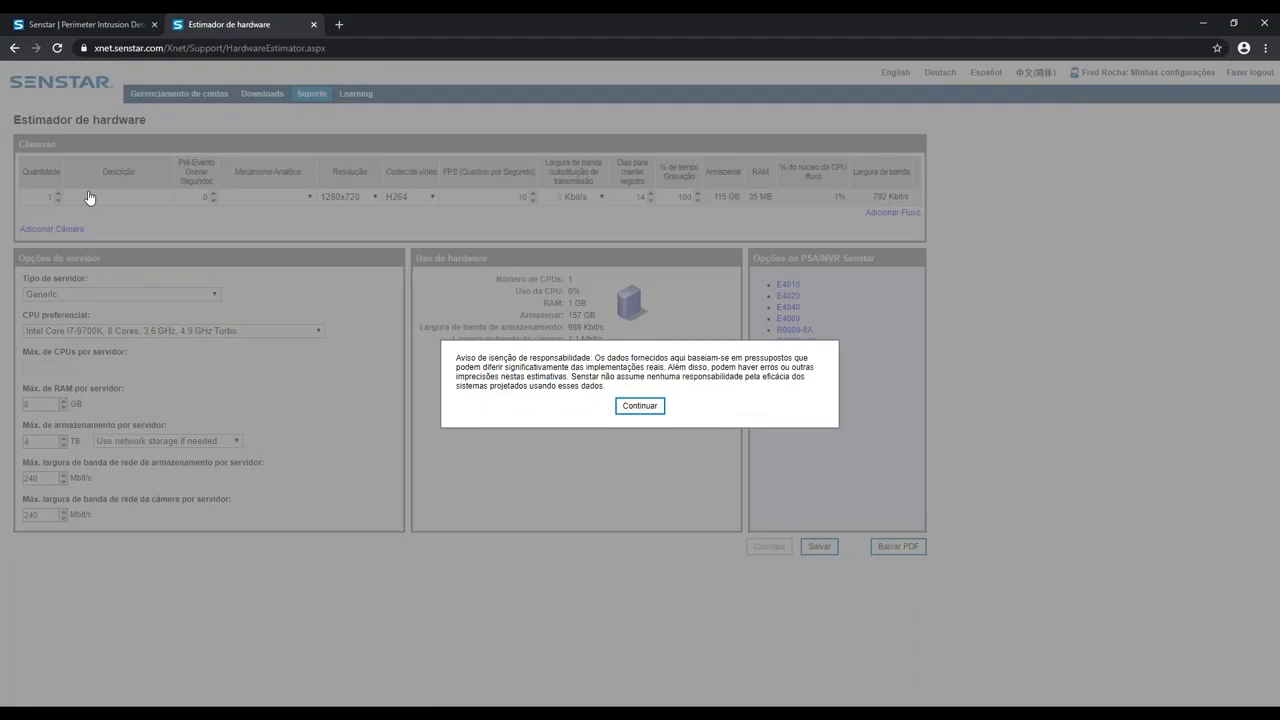
pyautogui.click(642, 404)
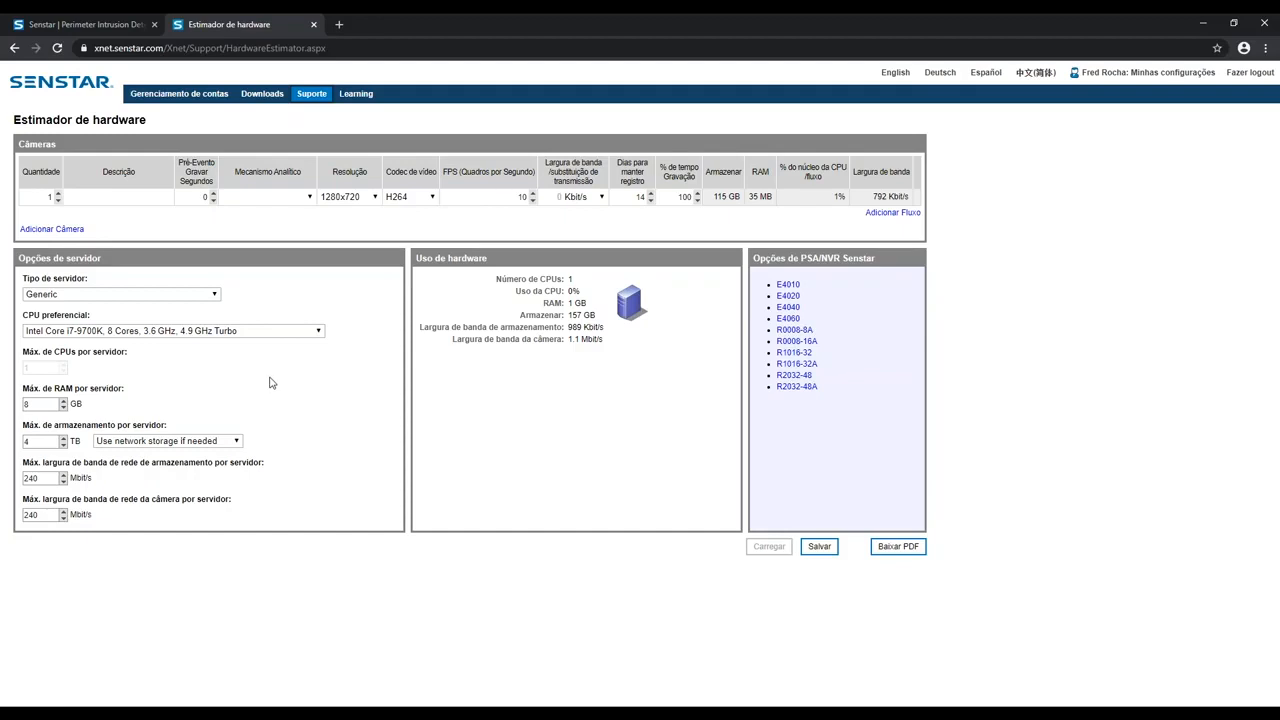
# Step: Return to the support area, open Supported Video Devices, and examine the manufacturer, device type and Symphony version filter options
pyautogui.click(14, 48)
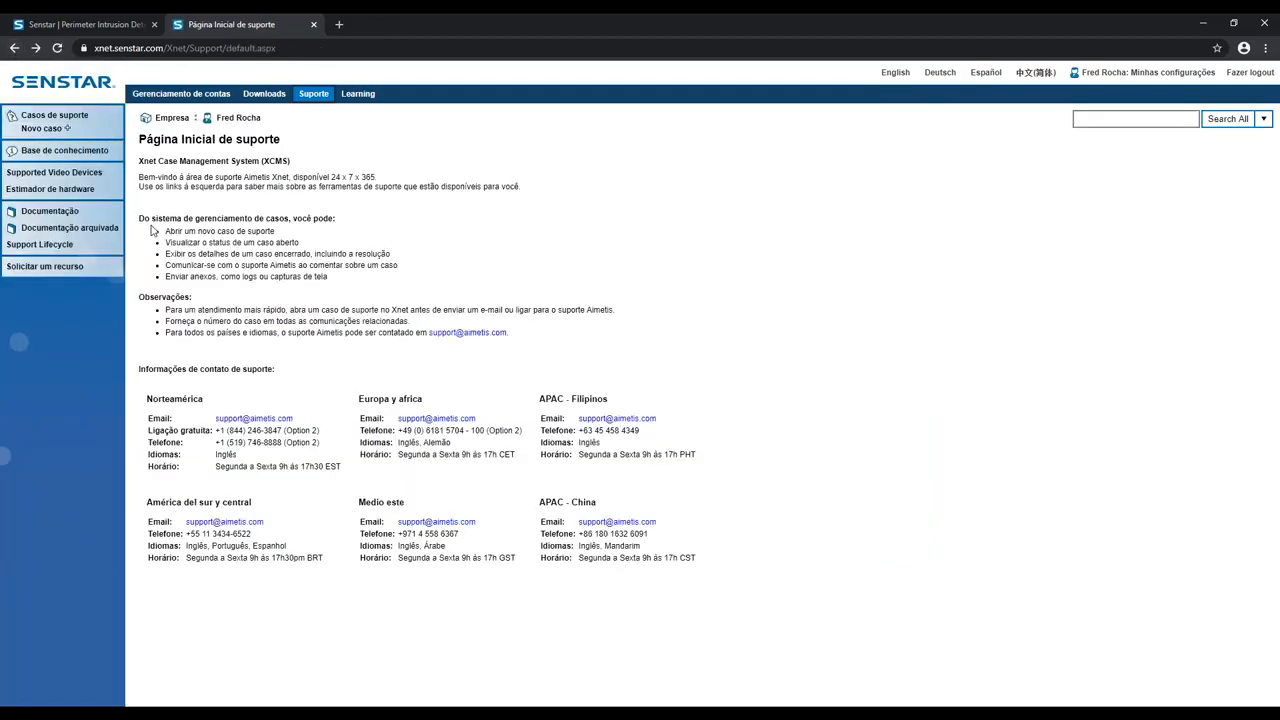
pyautogui.click(108, 177)
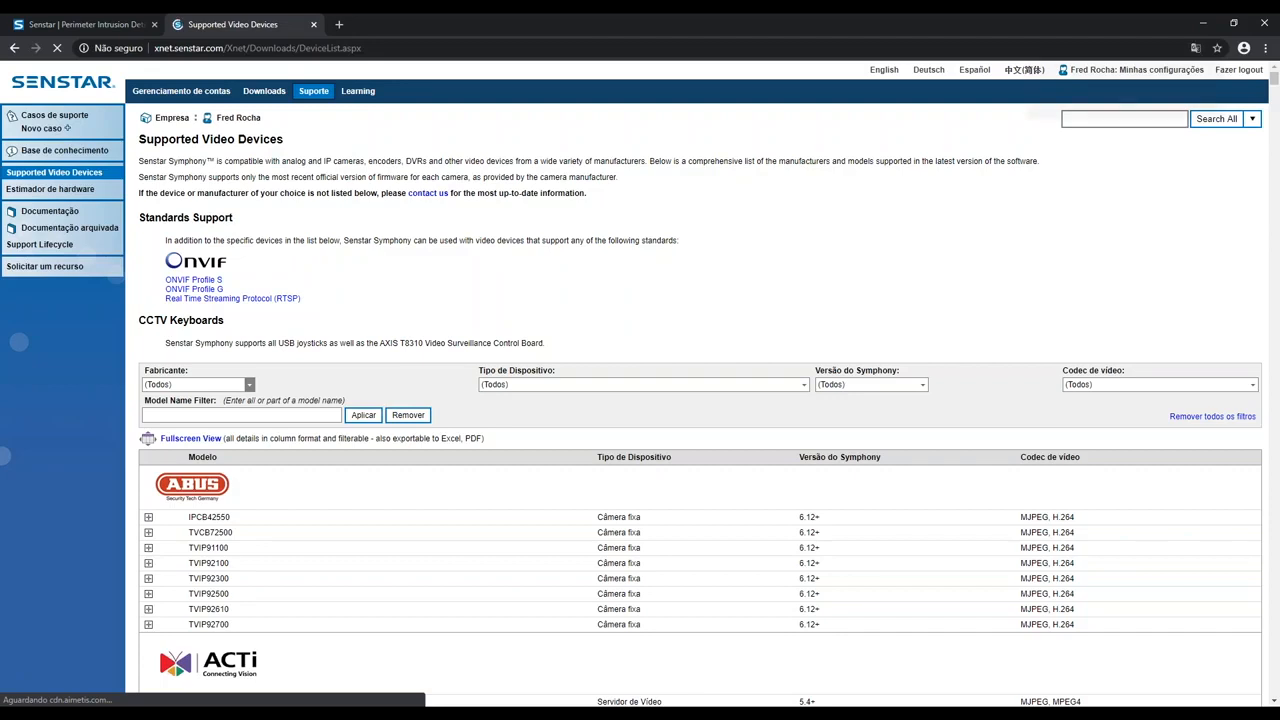
pyautogui.click(249, 384)
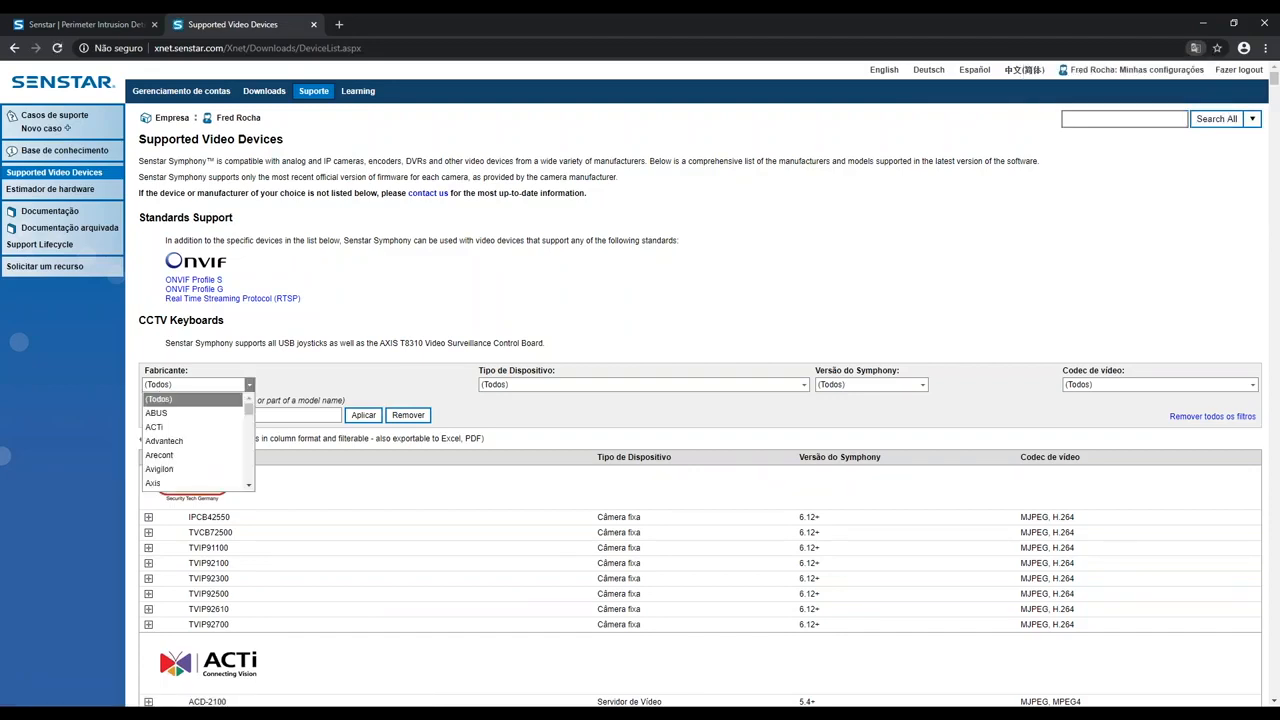
pyautogui.click(803, 385)
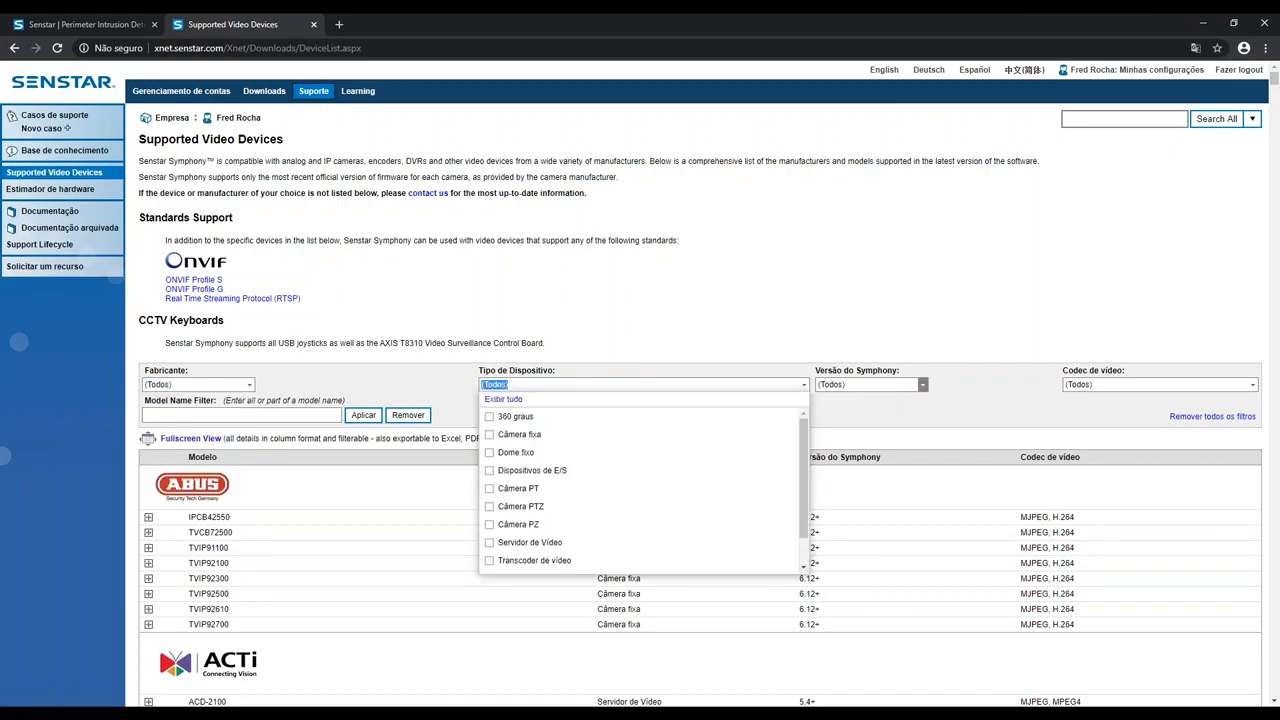
pyautogui.click(922, 385)
pyautogui.moveTo(922, 415); pyautogui.dragTo(921, 458)
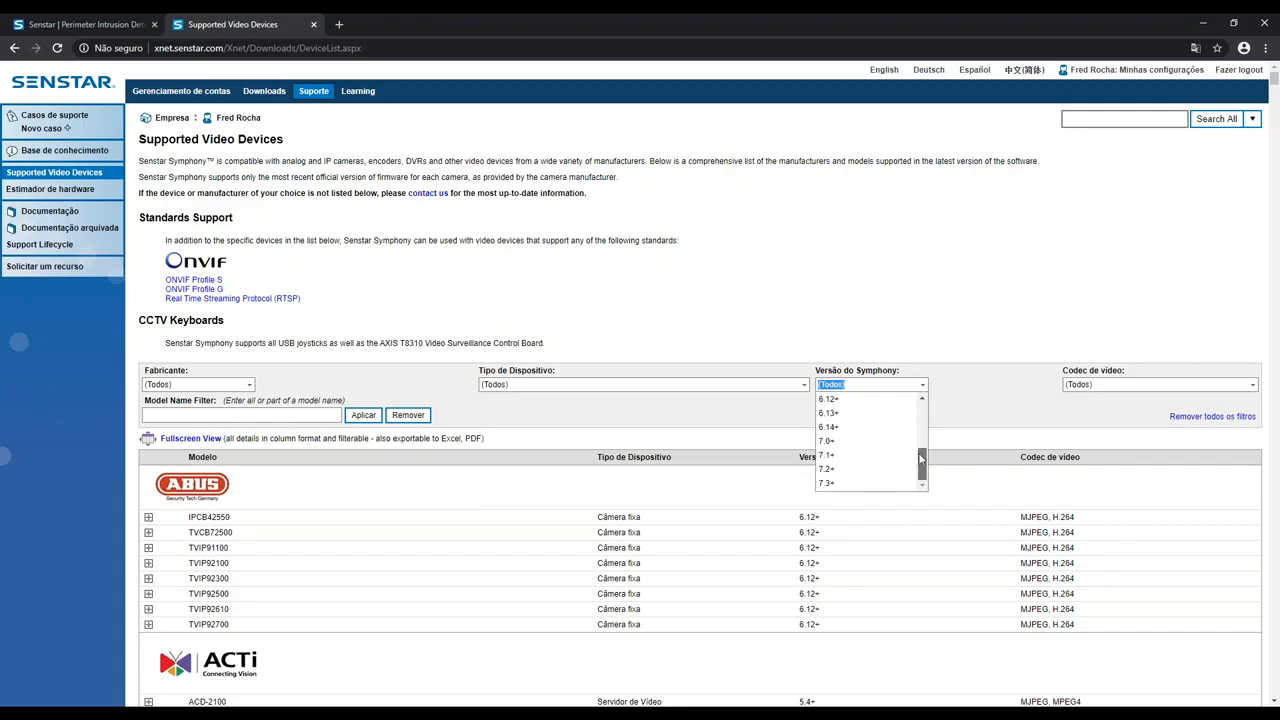
pyautogui.click(910, 337)
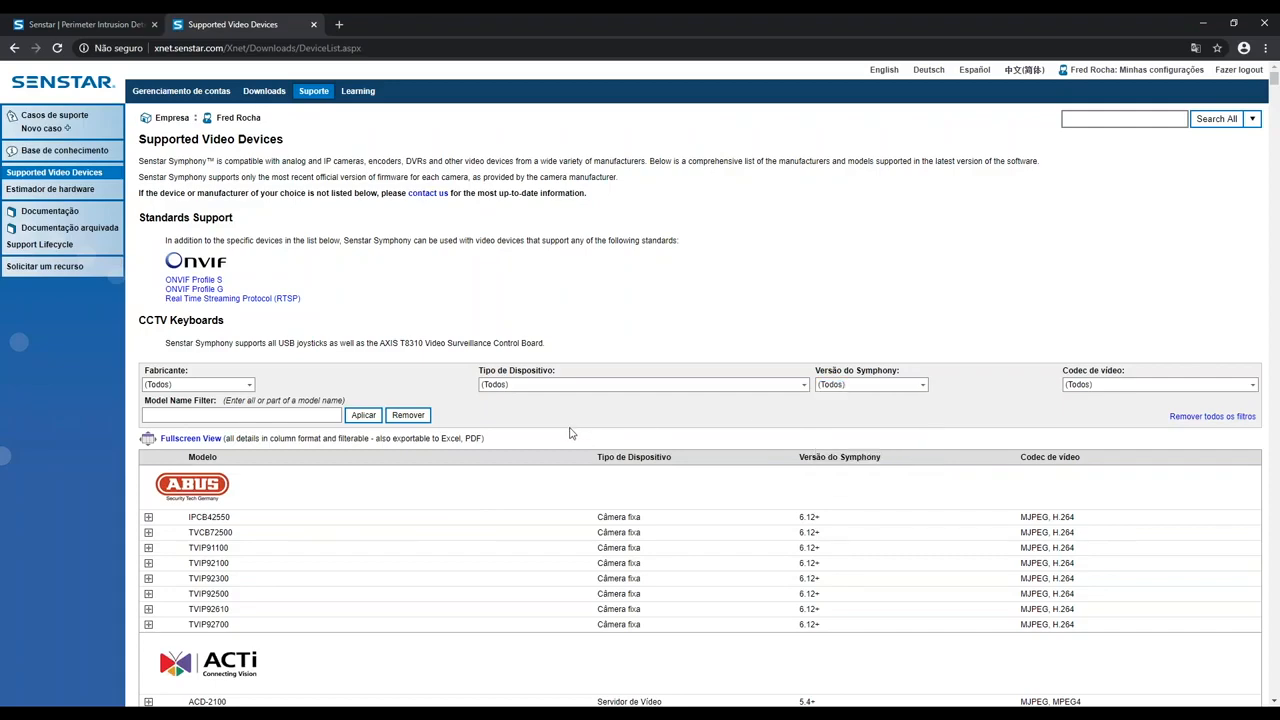
# Step: Look through the supported ABUS and ACTi models in the device list
pyautogui.scroll(-1, 571, 432)
pyautogui.scroll(-3, 240, 455)
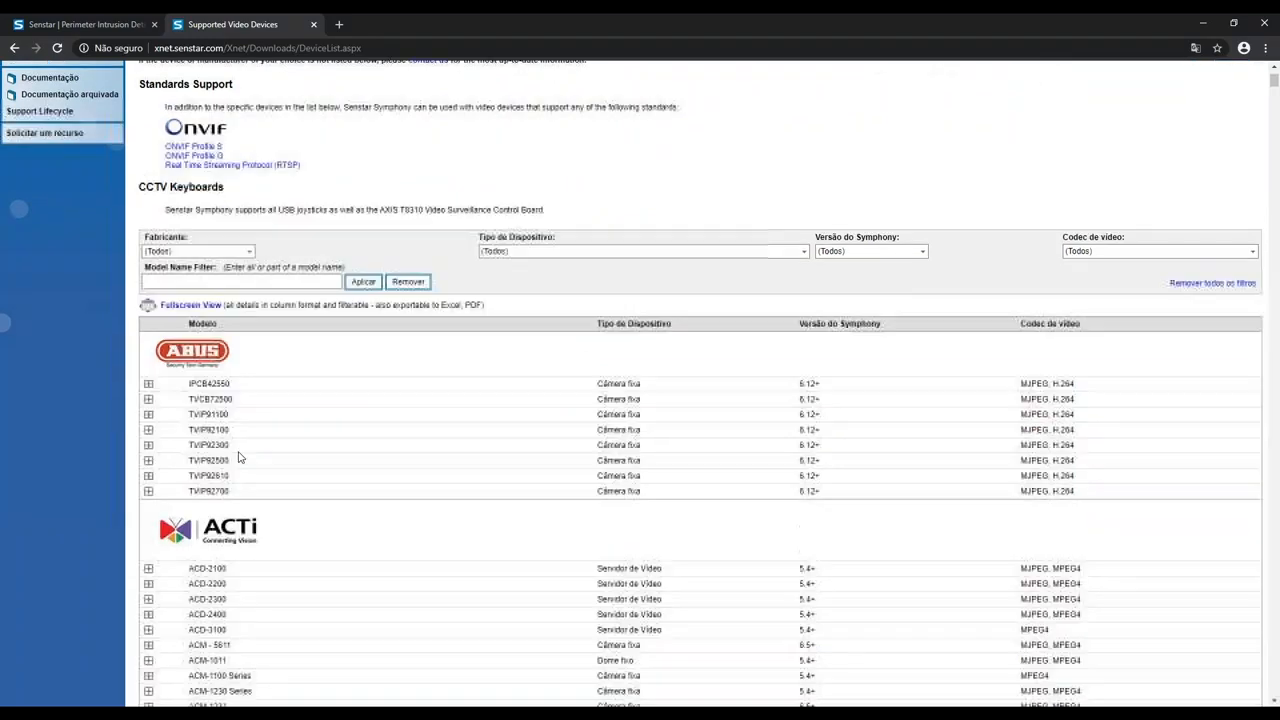
pyautogui.scroll(-3, 262, 457)
pyautogui.scroll(3, 263, 457)
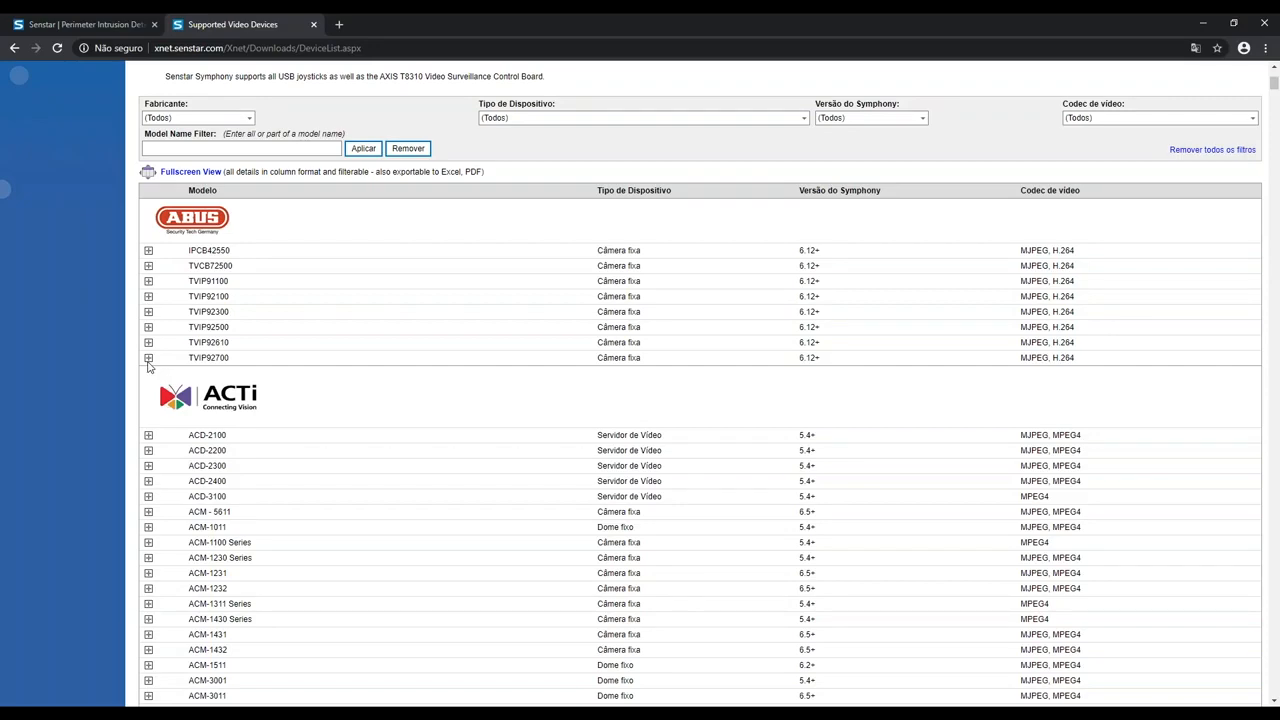
pyautogui.scroll(3, 229, 385)
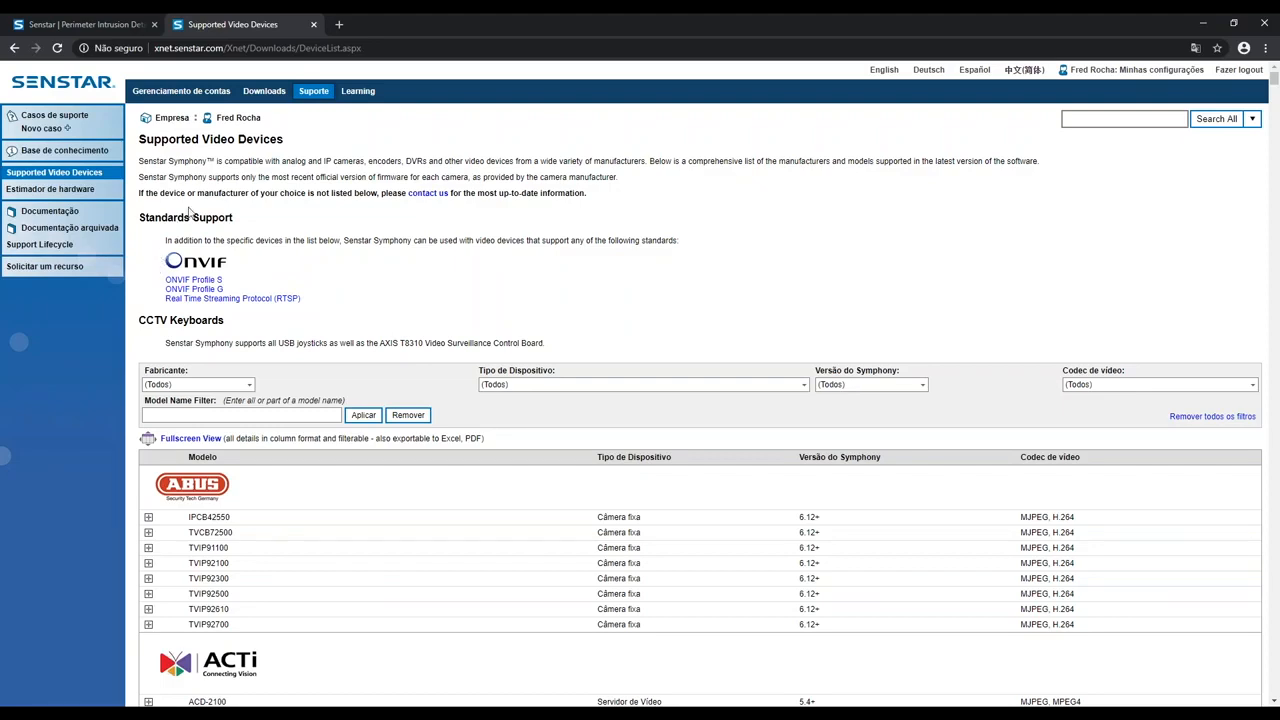
# Step: Open the Symphony software downloads and review the 7.3.4.1 installers, analytics, mobile clients and documentation
pyautogui.click(264, 96)
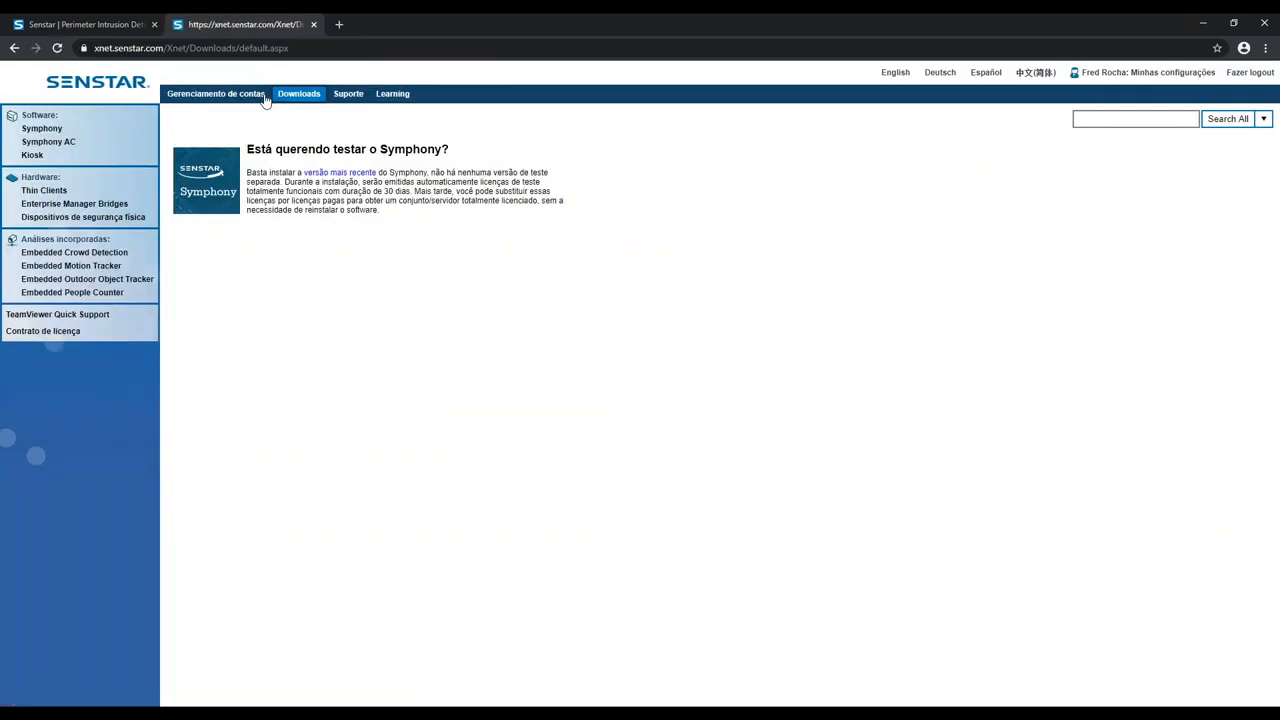
pyautogui.click(111, 133)
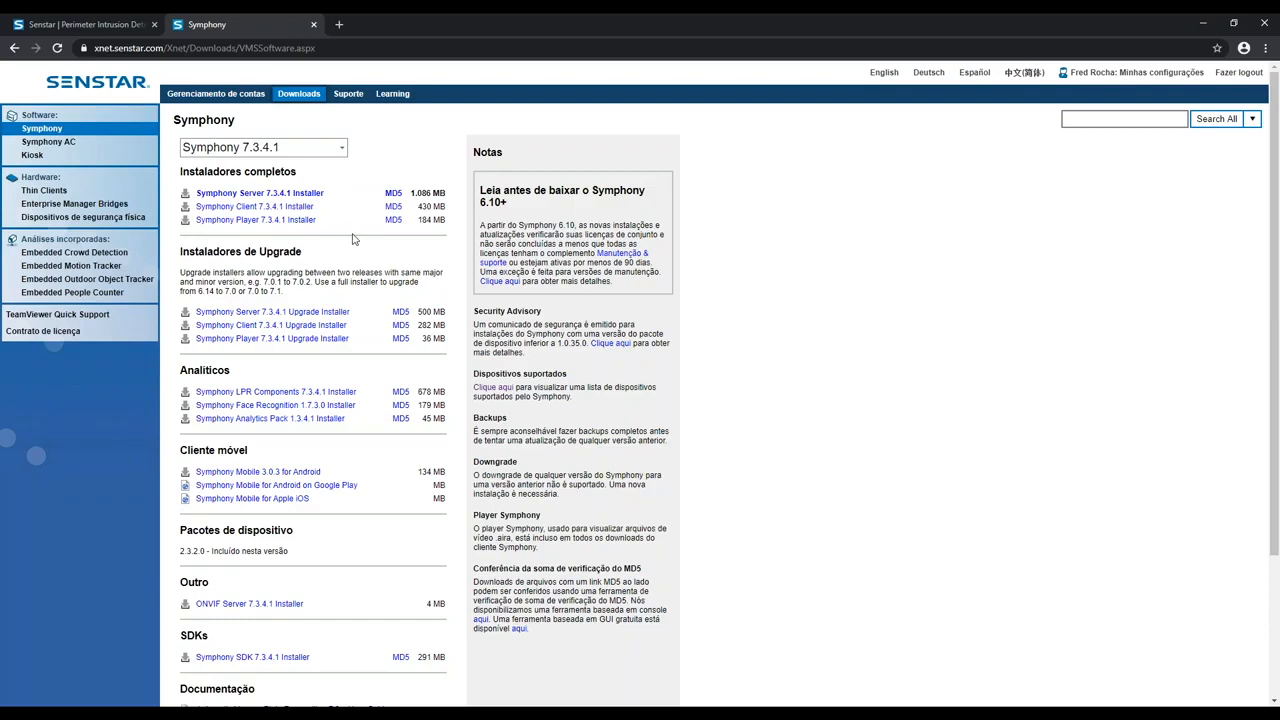
pyautogui.click(321, 196)
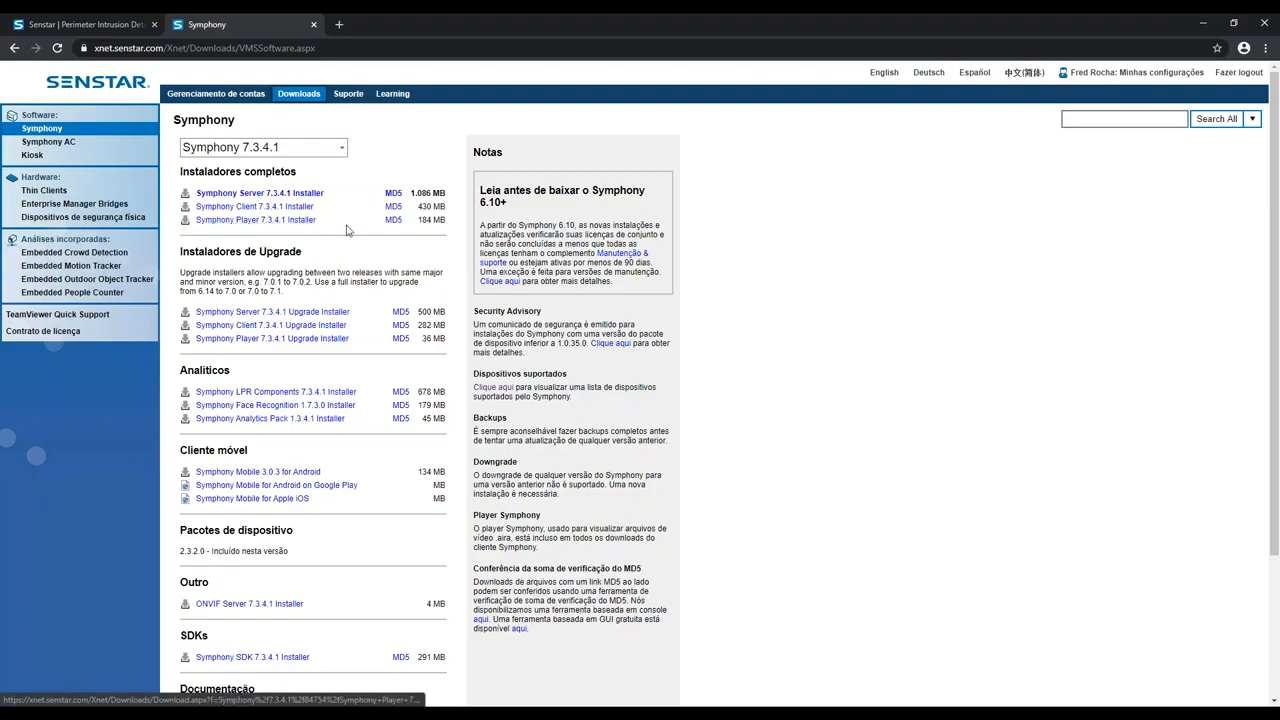
pyautogui.scroll(-1, 472, 268)
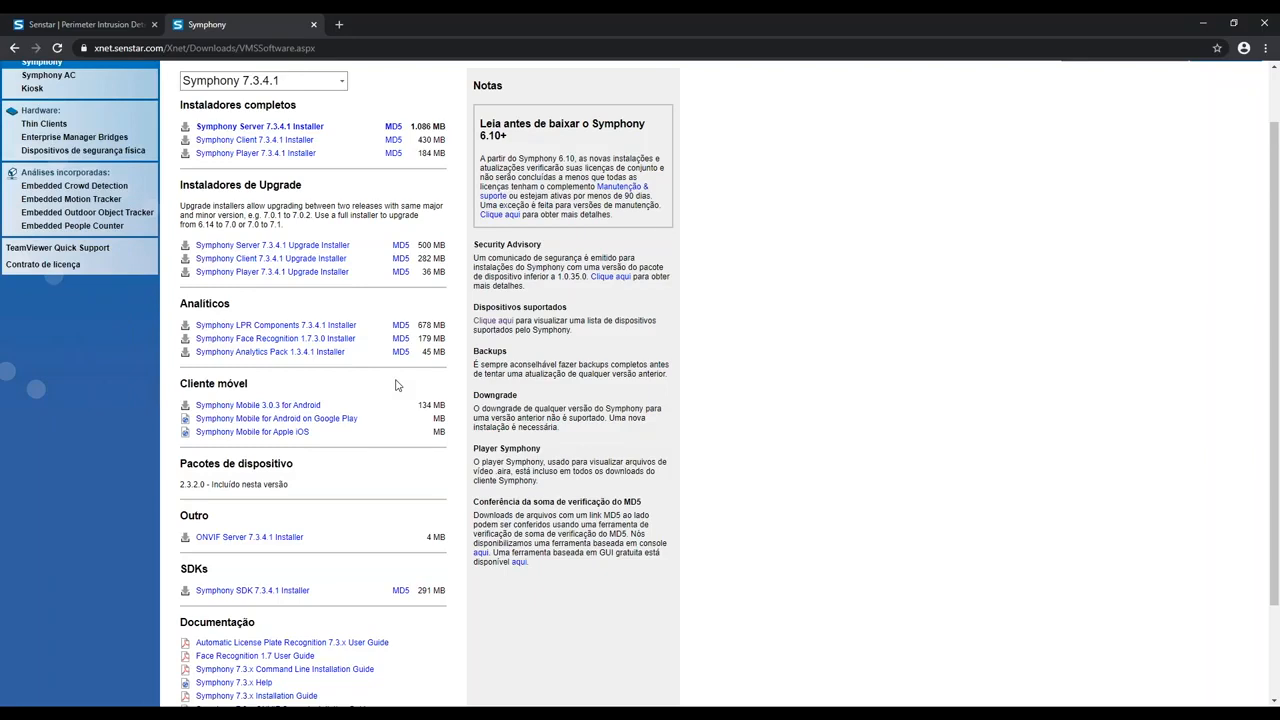
pyautogui.scroll(-2, 417, 426)
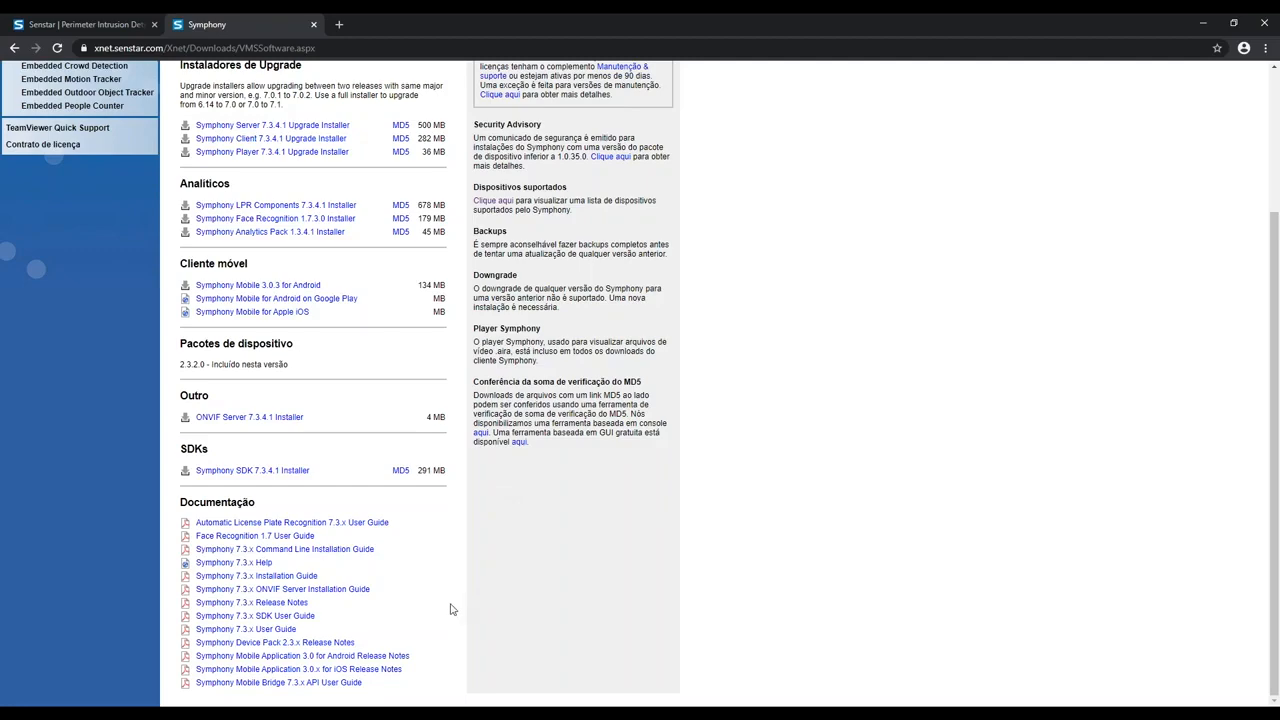
pyautogui.scroll(3, 443, 600)
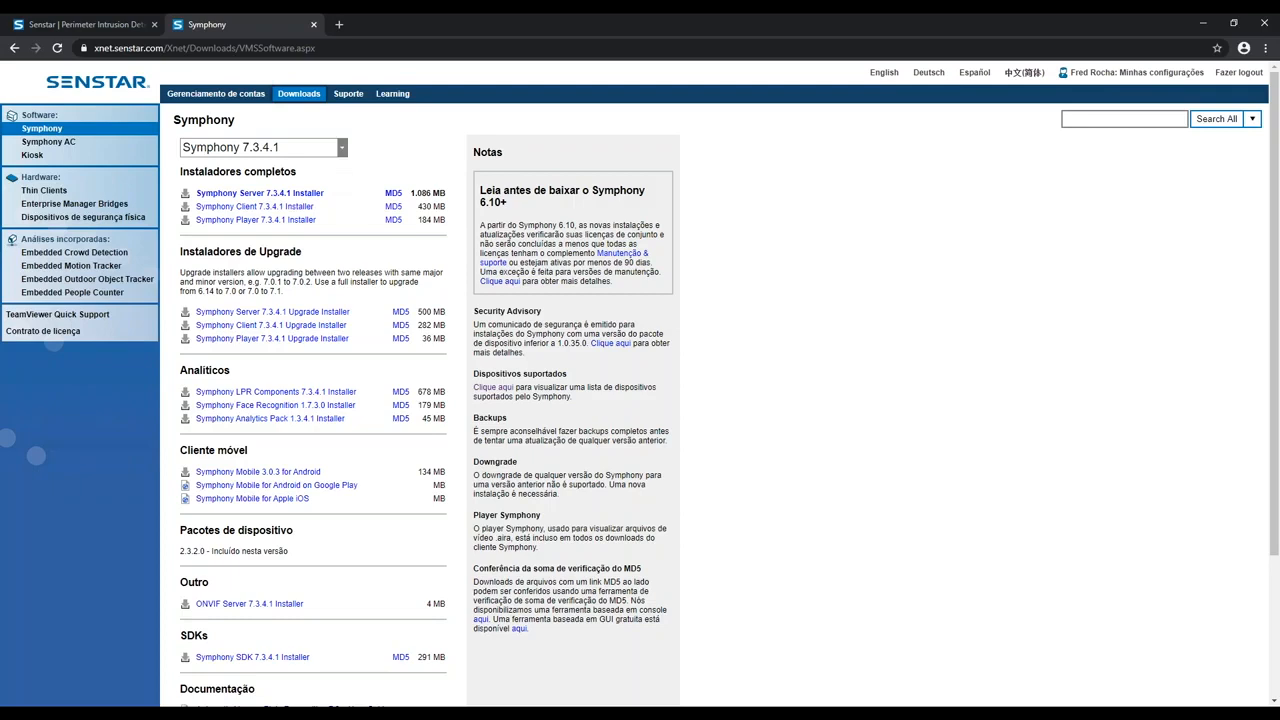
# Step: Switch the downloads page to Symphony 7.0.14.0 and review its installers and documentation
pyautogui.click(341, 147)
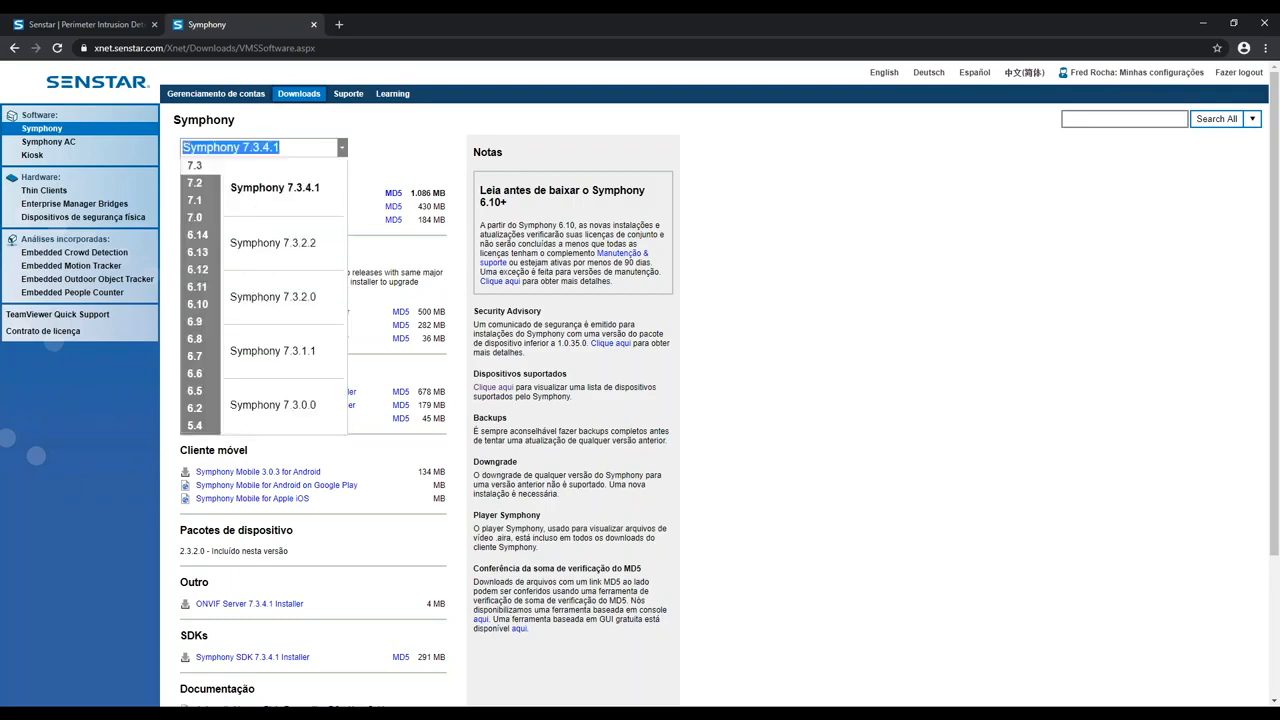
pyautogui.moveTo(198, 183)
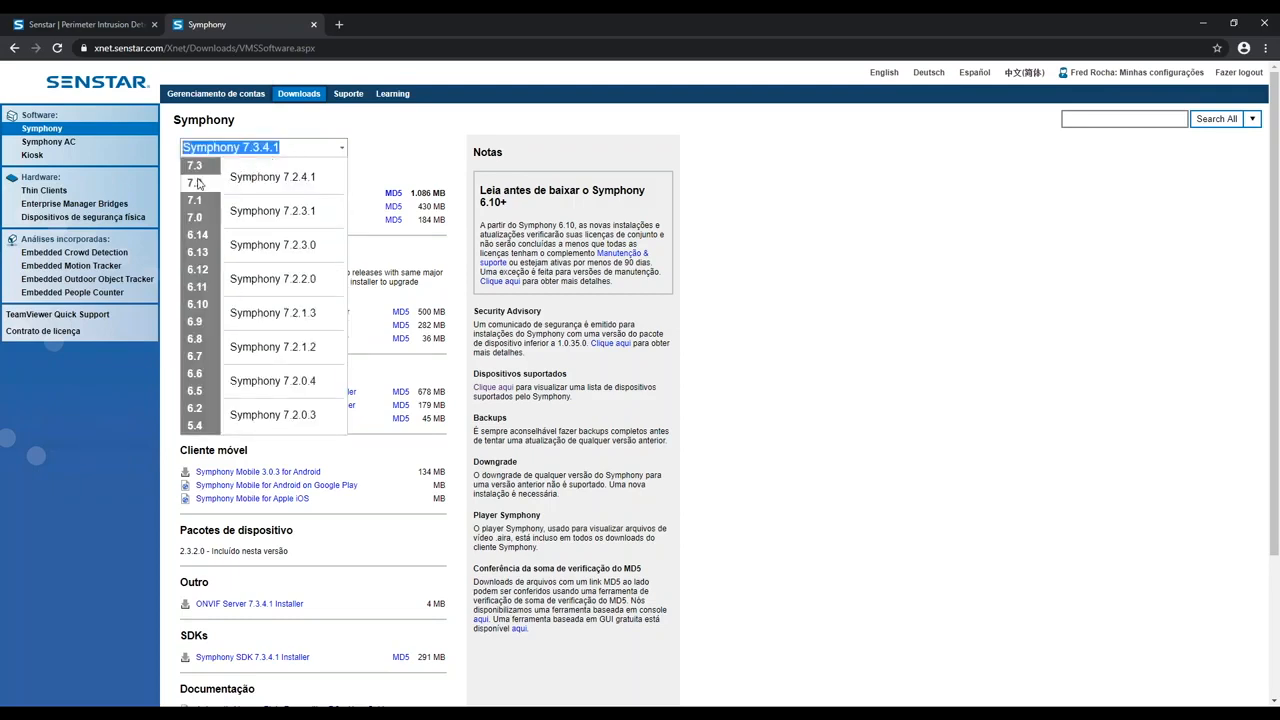
pyautogui.moveTo(200, 215)
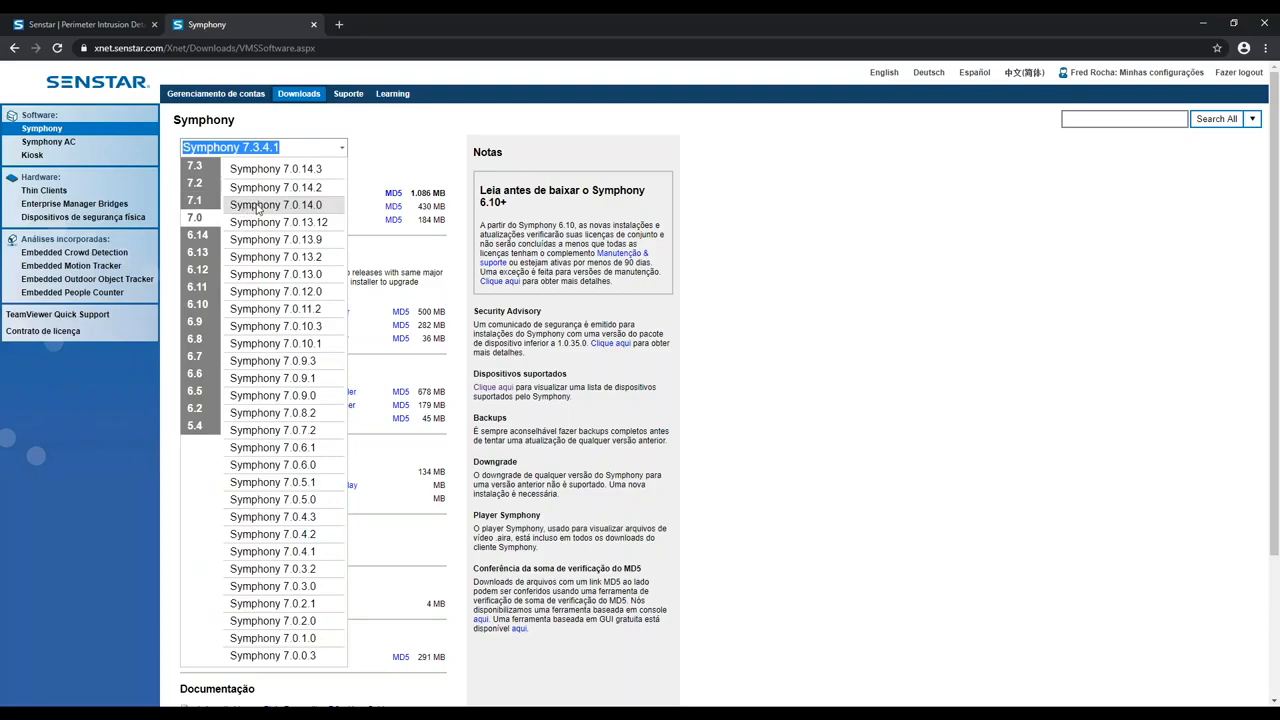
pyautogui.click(258, 206)
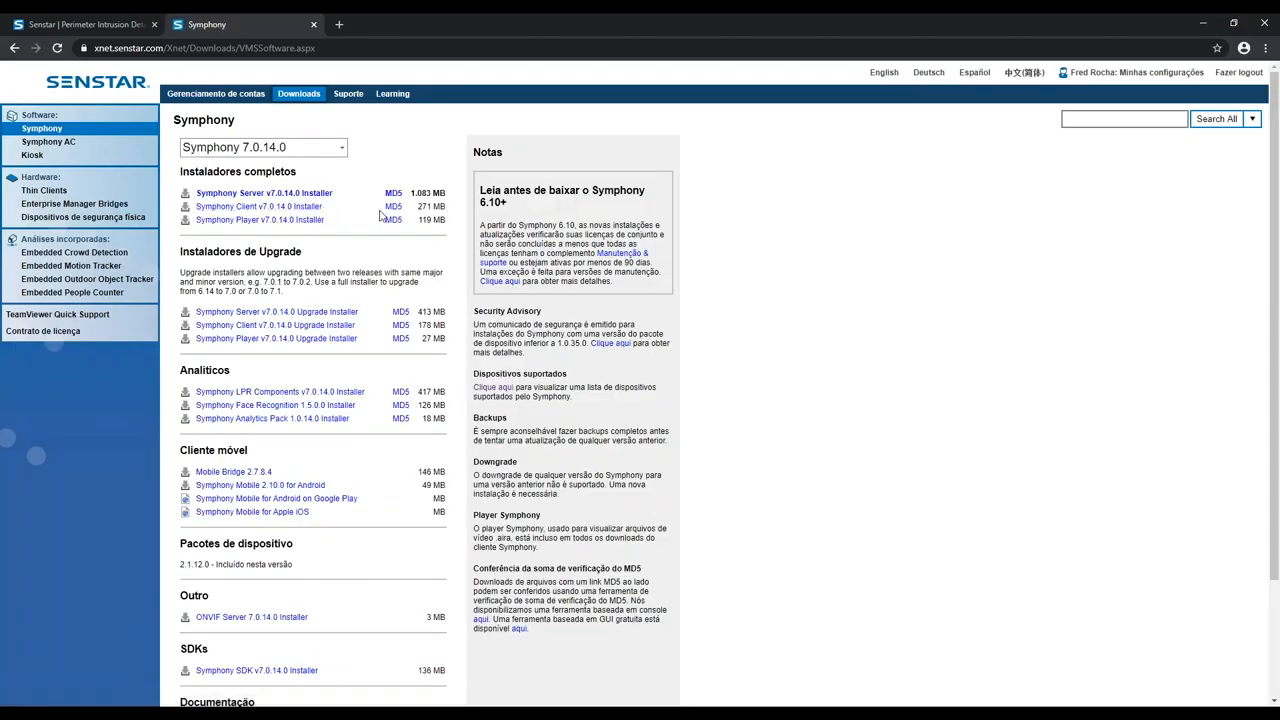
pyautogui.scroll(-1, 469, 330)
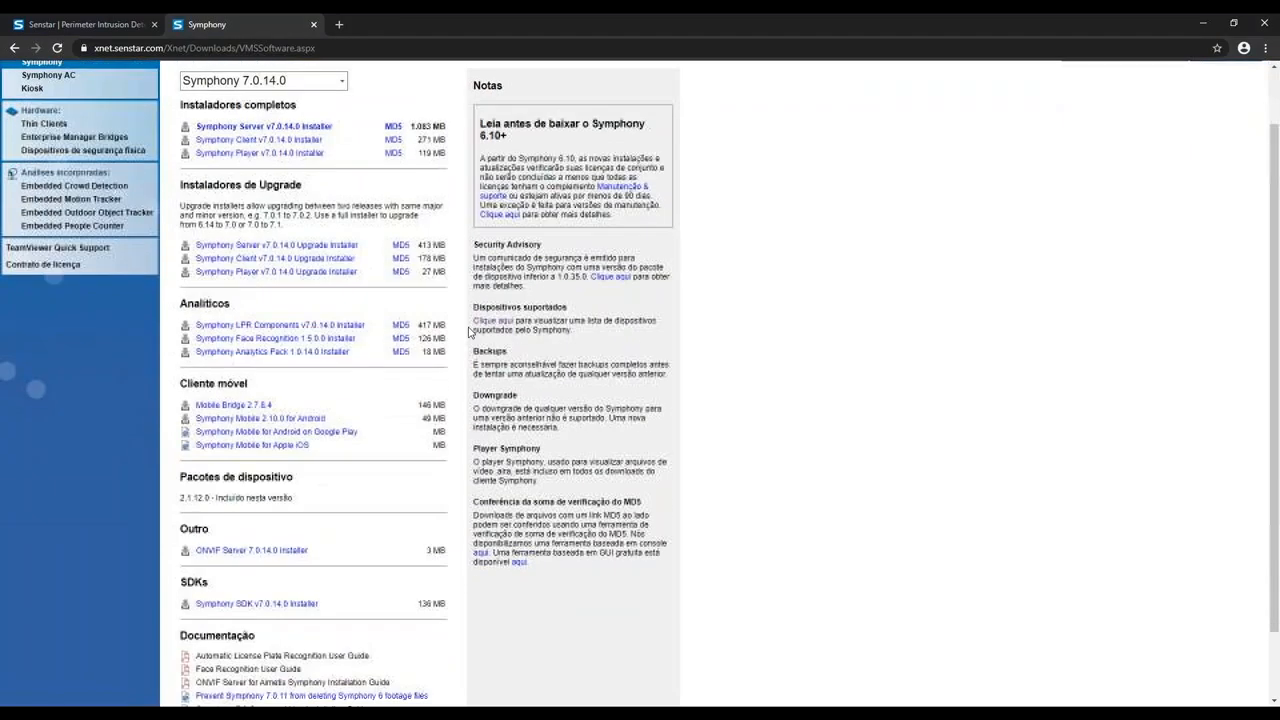
pyautogui.scroll(-1, 469, 332)
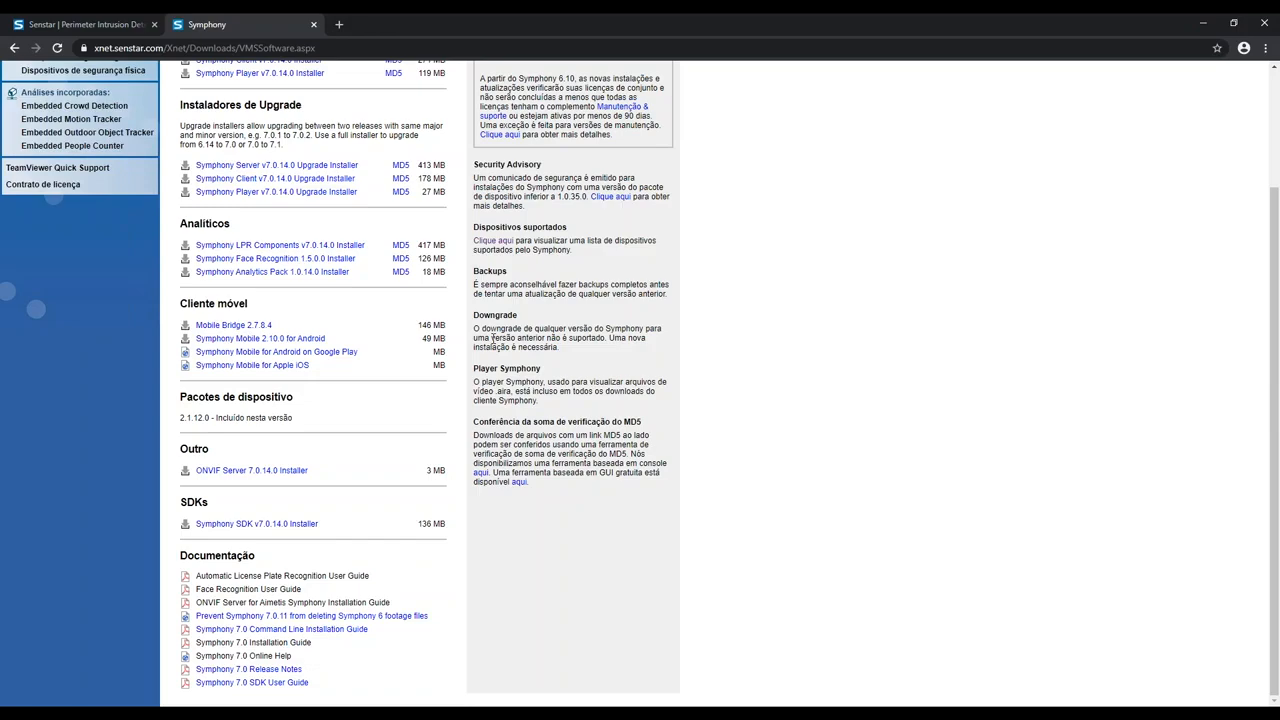
# Step: Switch the downloads page back to Symphony 7.3.4.1
pyautogui.scroll(2, 493, 338)
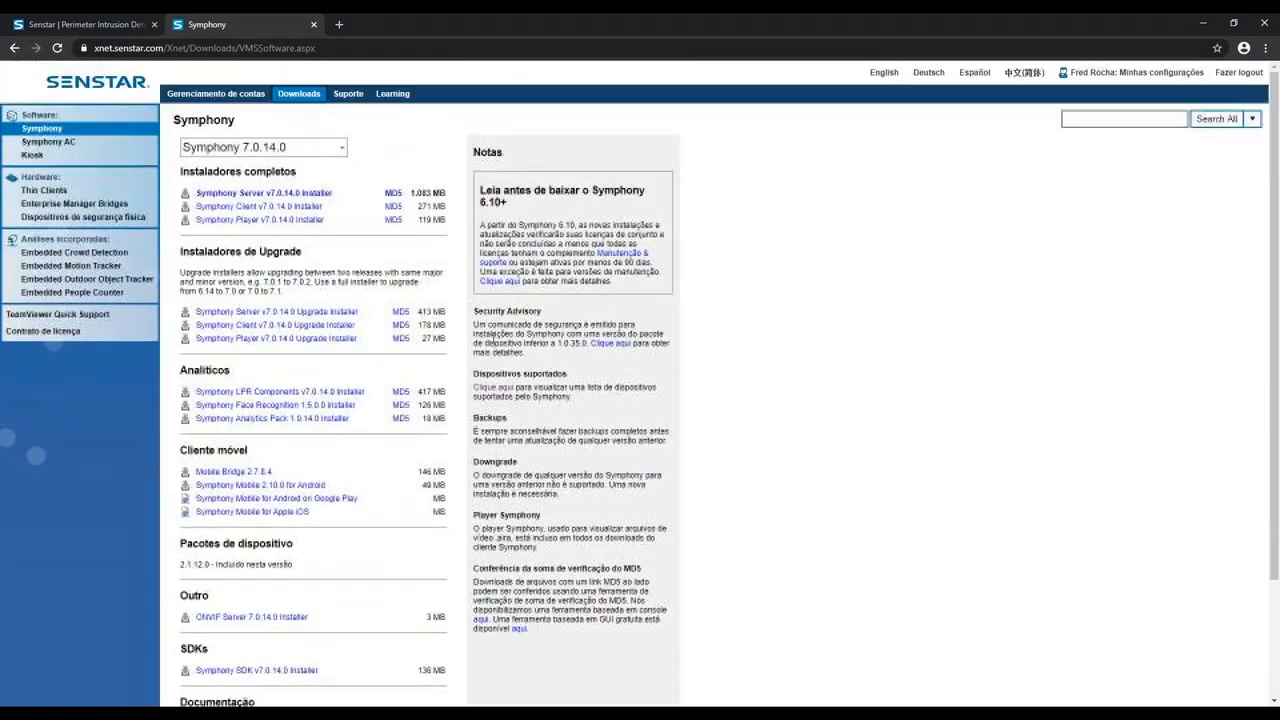
pyautogui.click(342, 150)
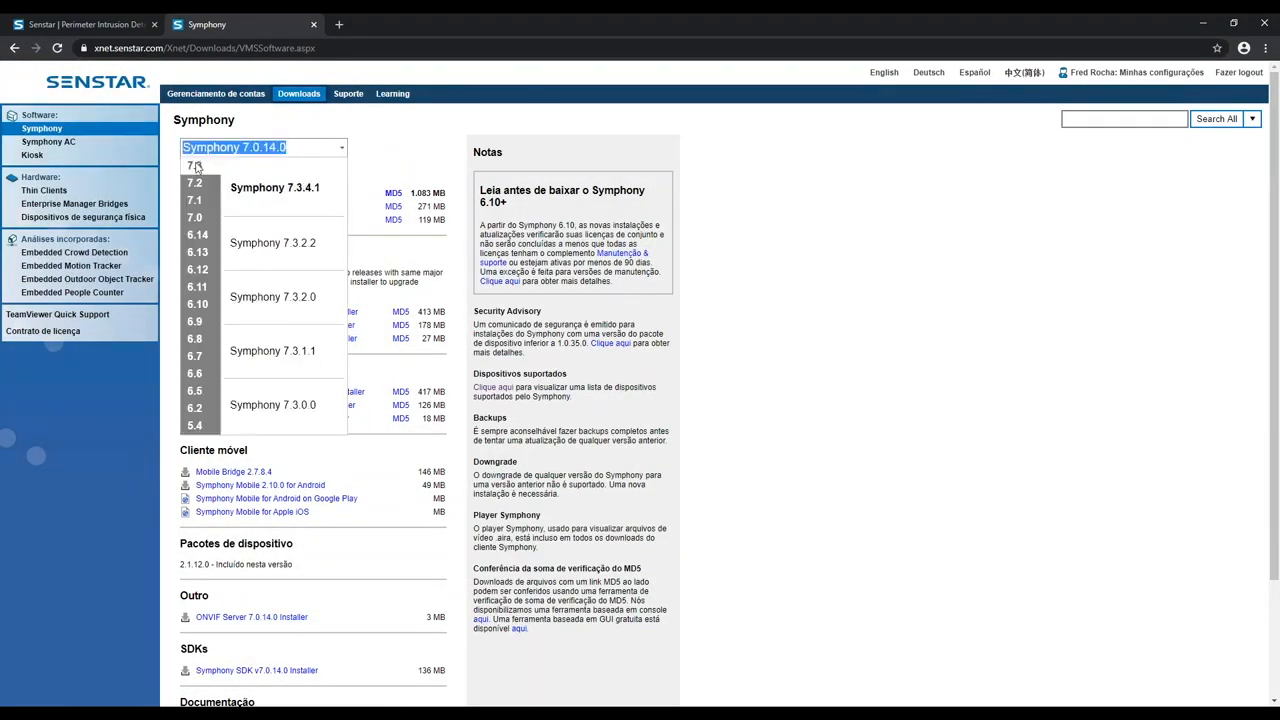
pyautogui.click(284, 189)
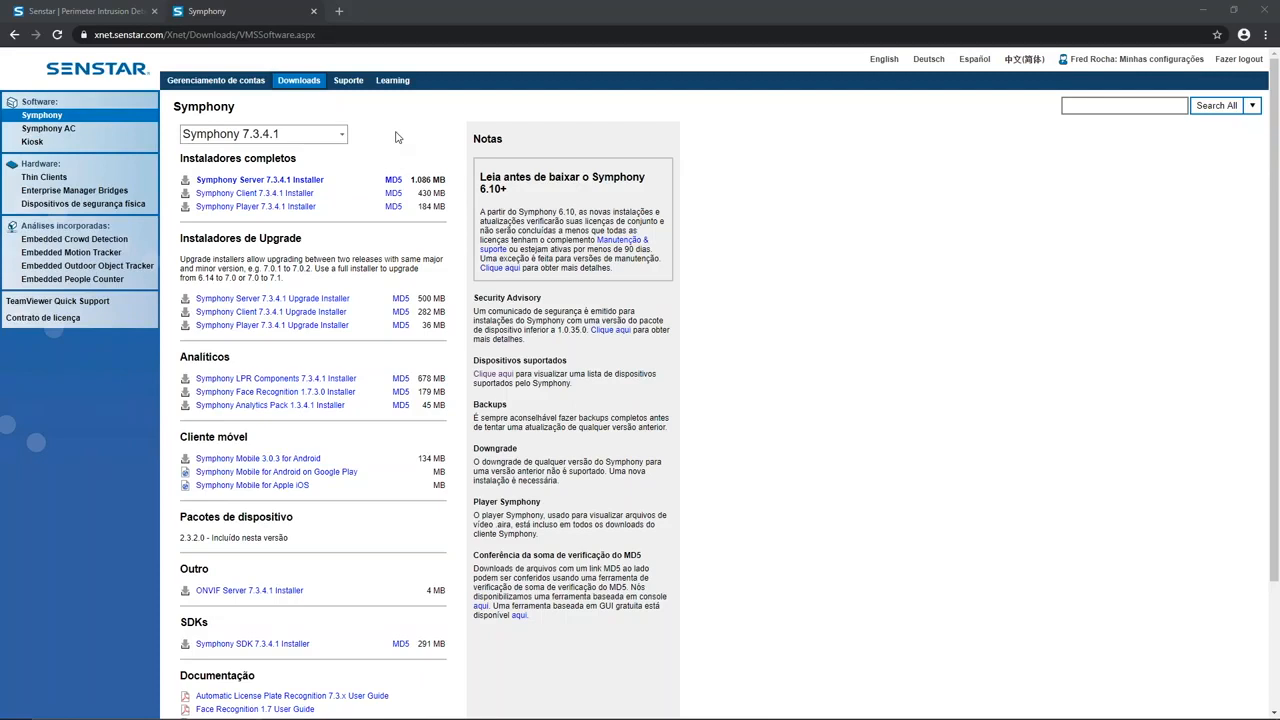
# Step: Minimize the browser and start the Symphony Server 7.3.4.1 installer from the desktop with Português (Brasileiro) as the installation language
pyautogui.click(1206, 11)
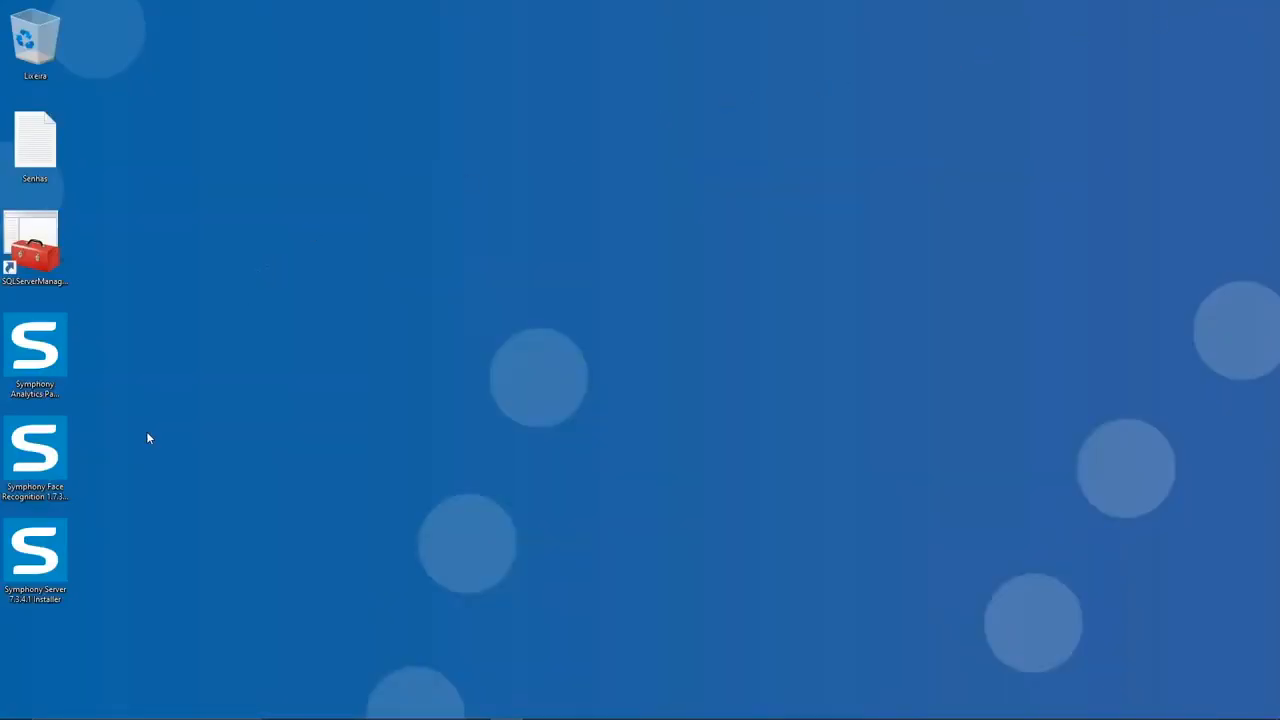
pyautogui.click(60, 539)
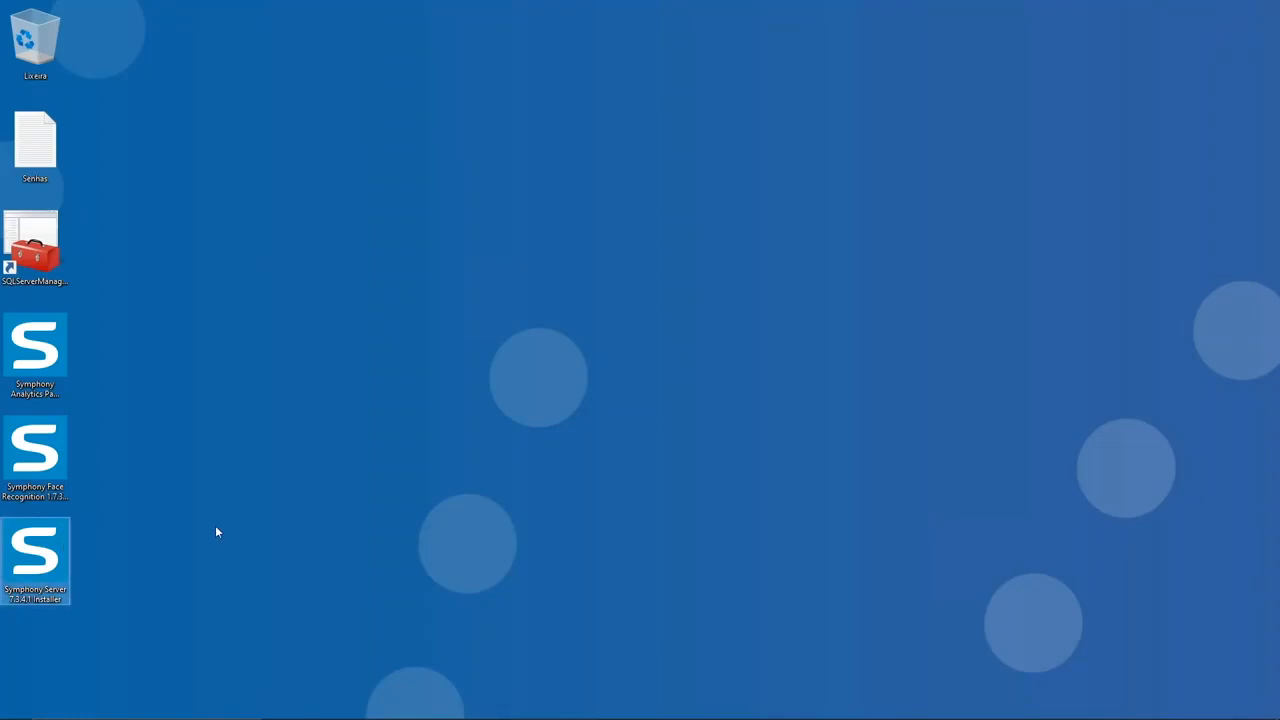
pyautogui.doubleClick(63, 558)
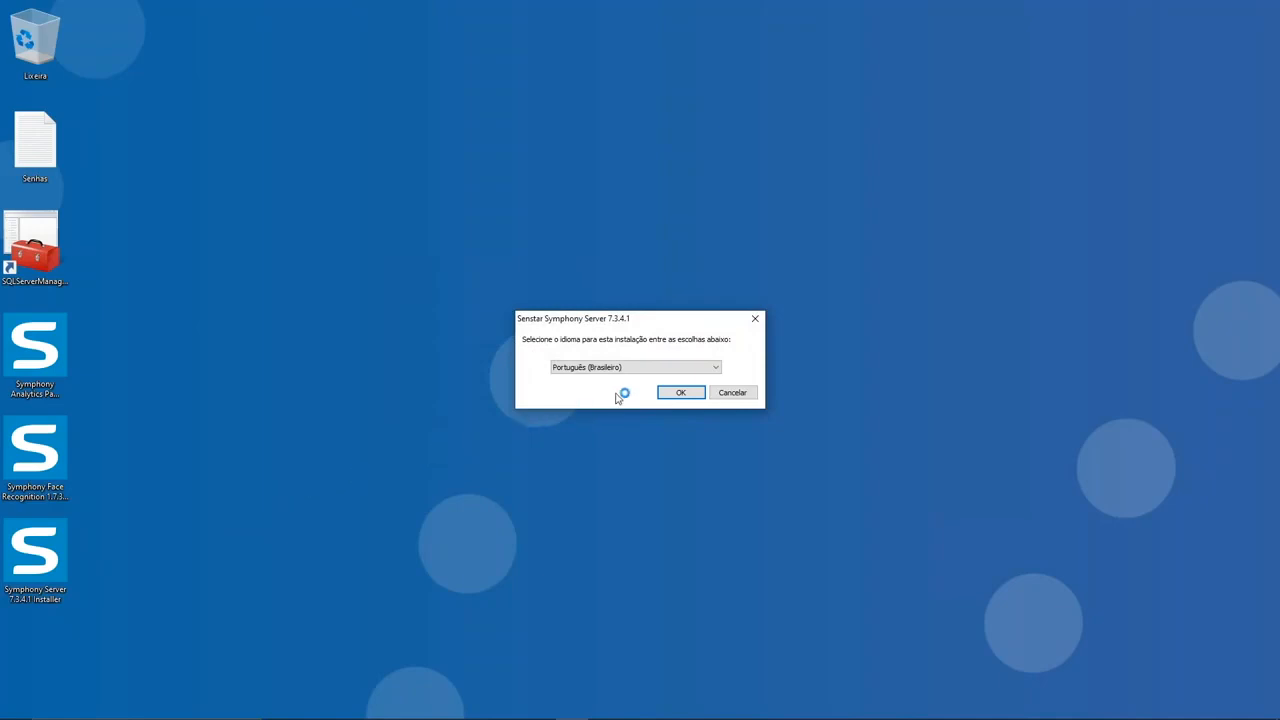
pyautogui.click(676, 395)
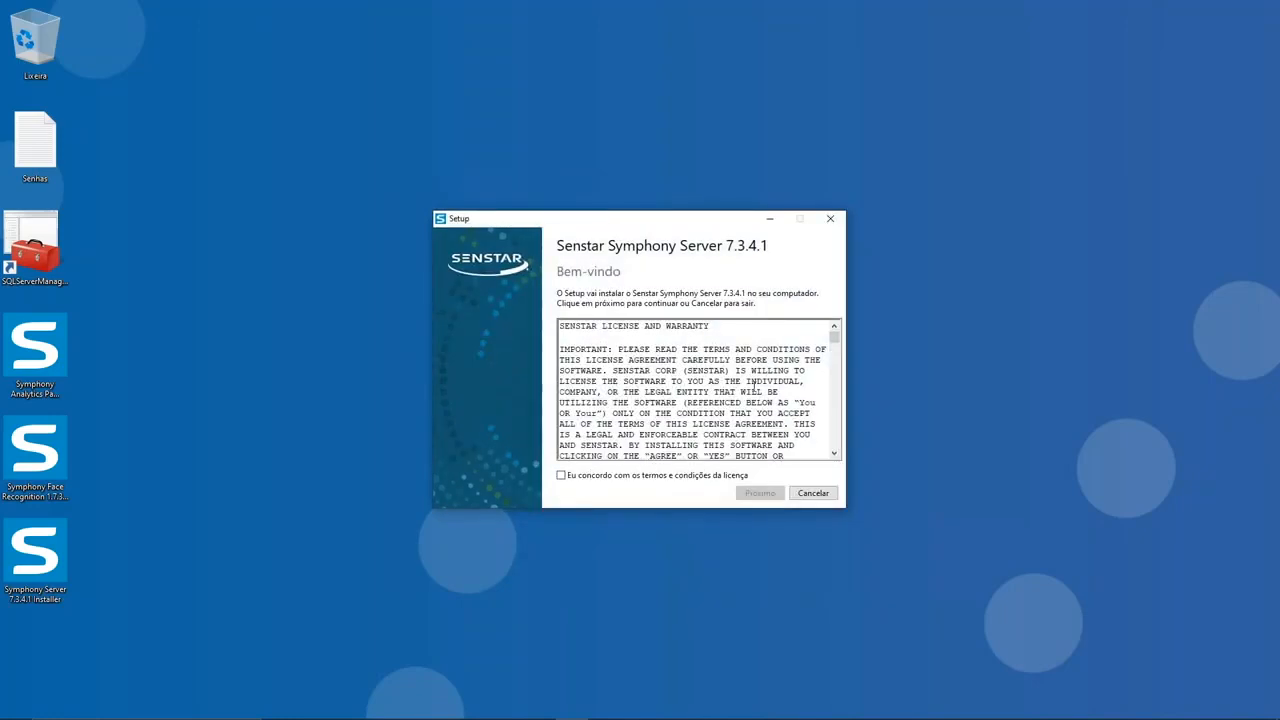
# Step: Read to the end of the Senstar licence agreement, accept its terms and continue to the setup options
pyautogui.moveTo(835, 343); pyautogui.dragTo(836, 452)
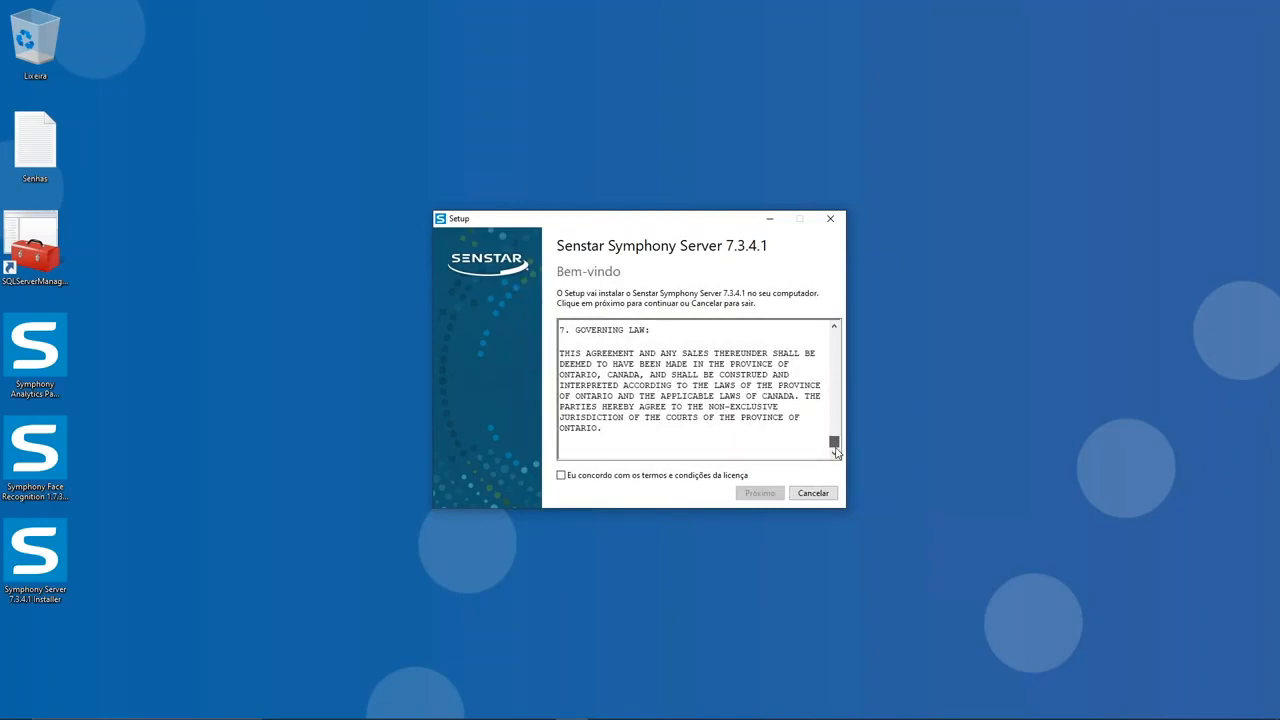
pyautogui.click(561, 478)
pyautogui.click(752, 492)
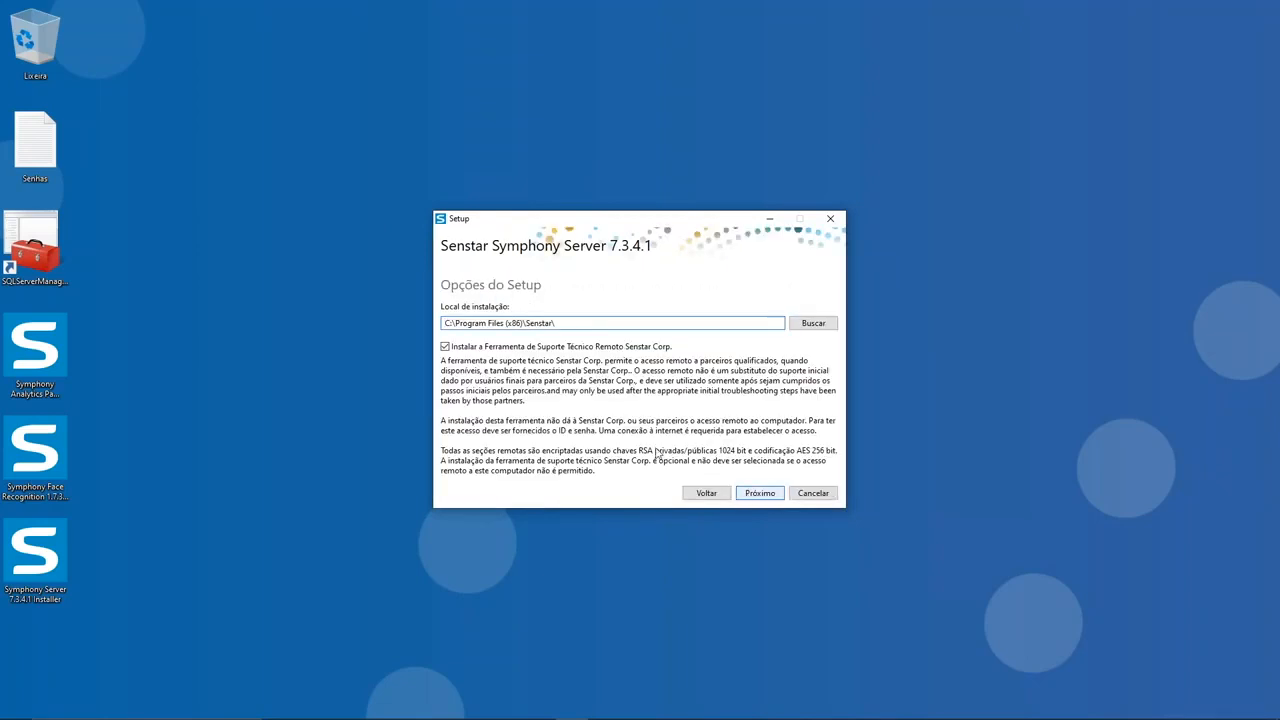
# Step: Toggle the Senstar remote support tool option and continue to the ready-to-install page, keeping Microsoft SQL Server 2014 Express SP2 as database provider
pyautogui.click(445, 347)
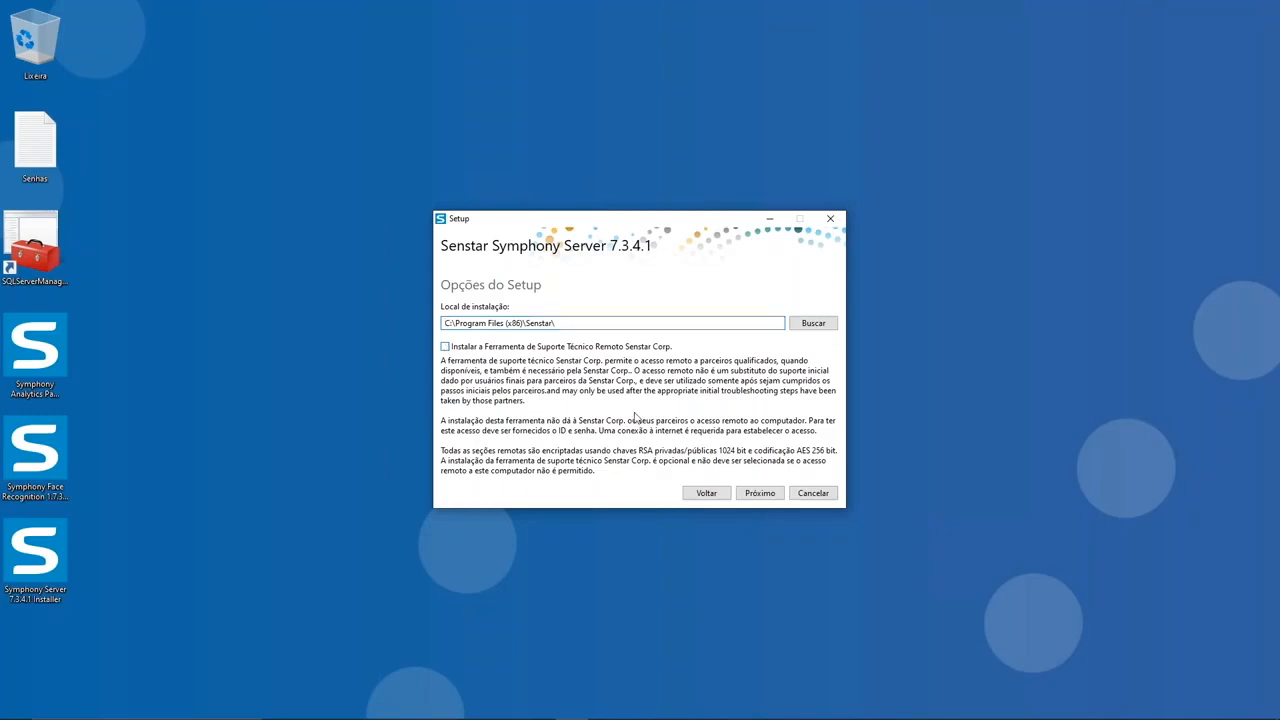
pyautogui.click(755, 494)
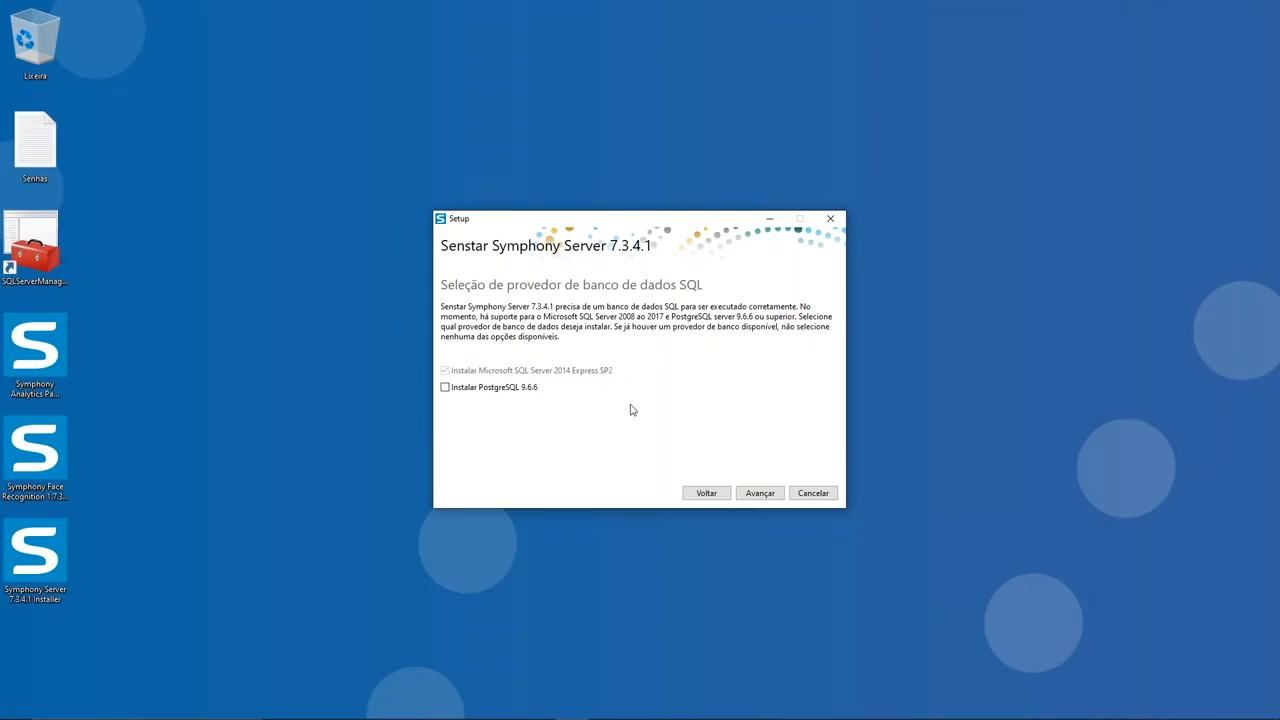
pyautogui.click(762, 493)
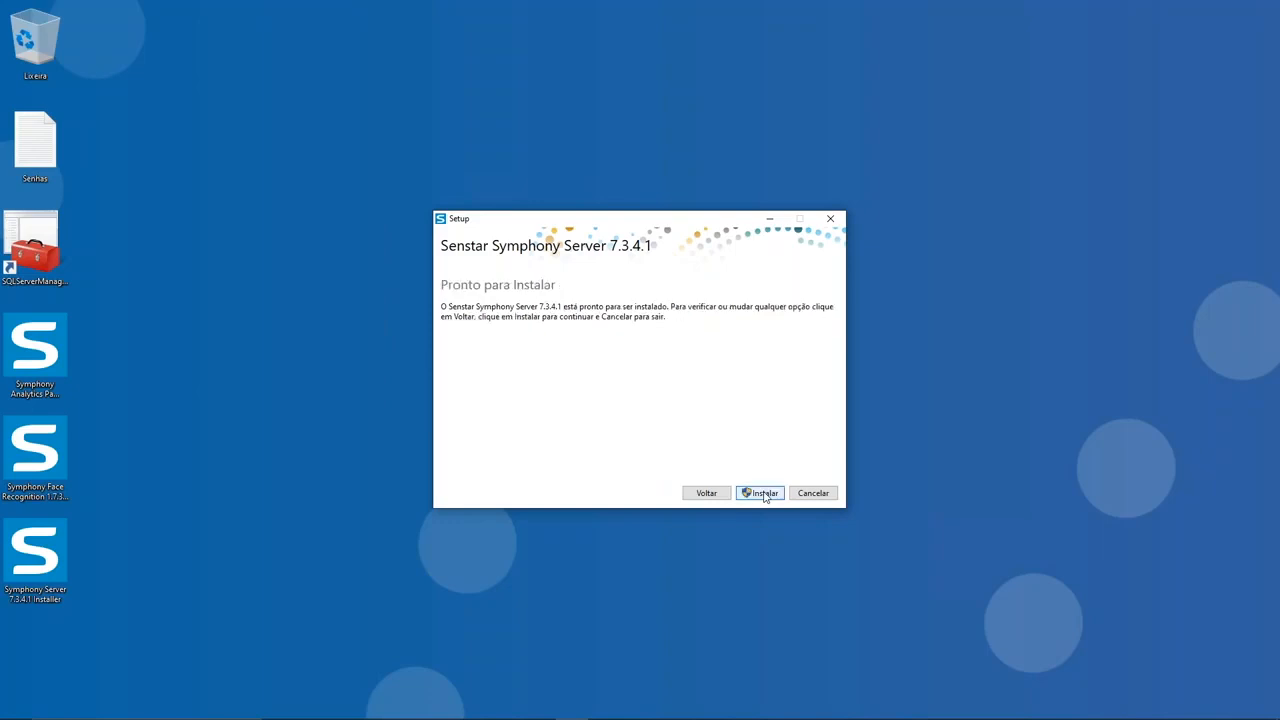
pyautogui.click(750, 494)
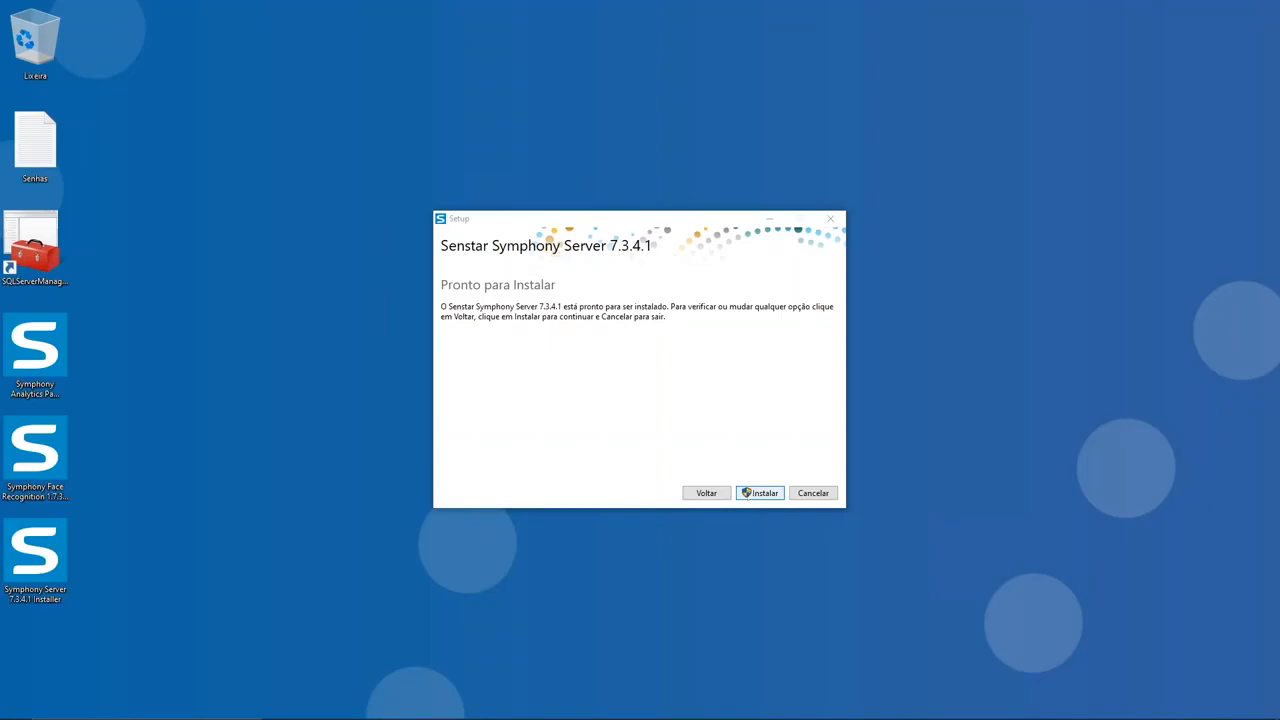
# Step: Open the Senhas text file beside the setup window, run the Symphony Server installation and close the finished setup
pyautogui.doubleClick(30, 156)
pyautogui.moveTo(762, 141); pyautogui.dragTo(283, 135)
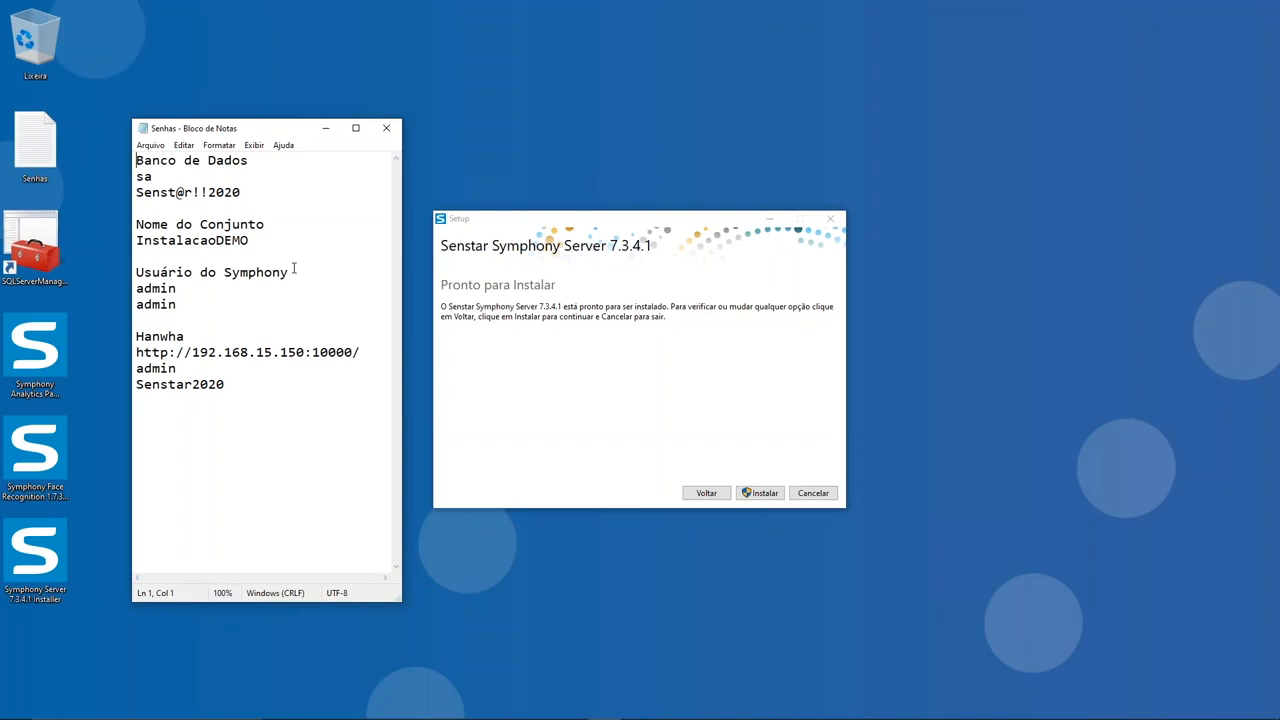
pyautogui.click(764, 493)
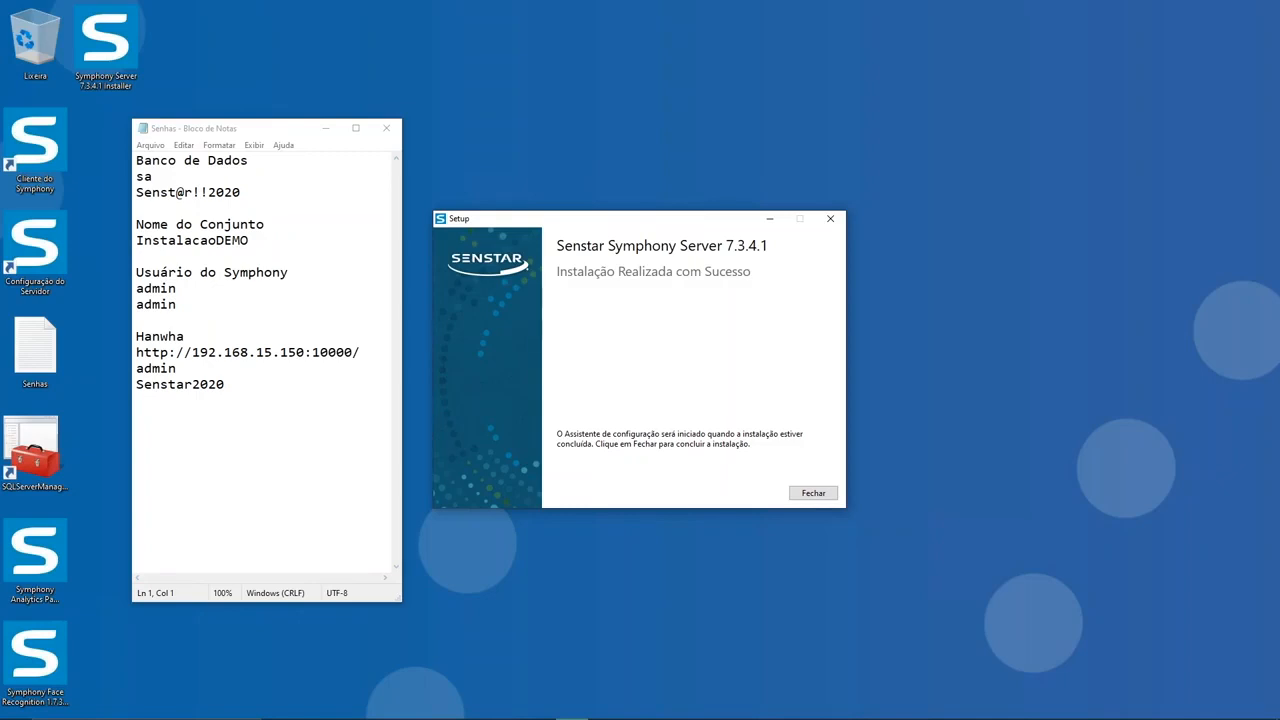
pyautogui.click(815, 494)
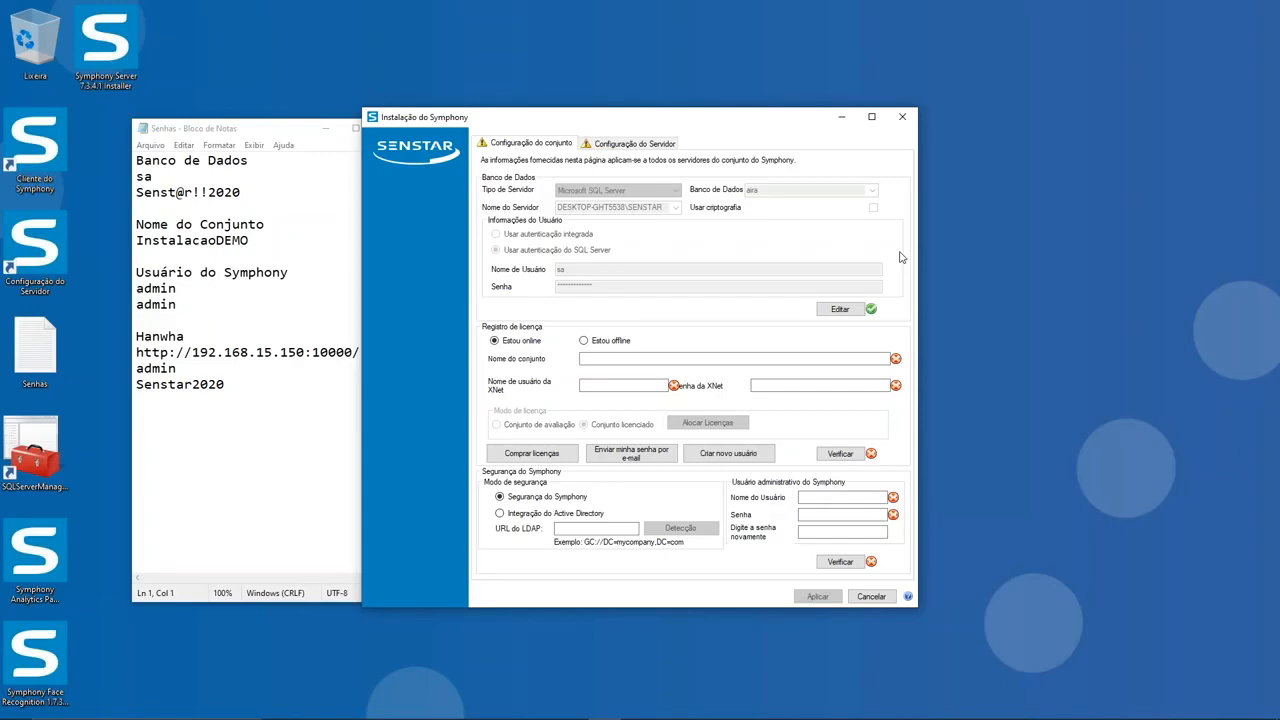
# Step: Re-verify the SQL Server database settings and set the licence registration's set name to InstalacaoDEMO, copied from the notes file
pyautogui.click(838, 309)
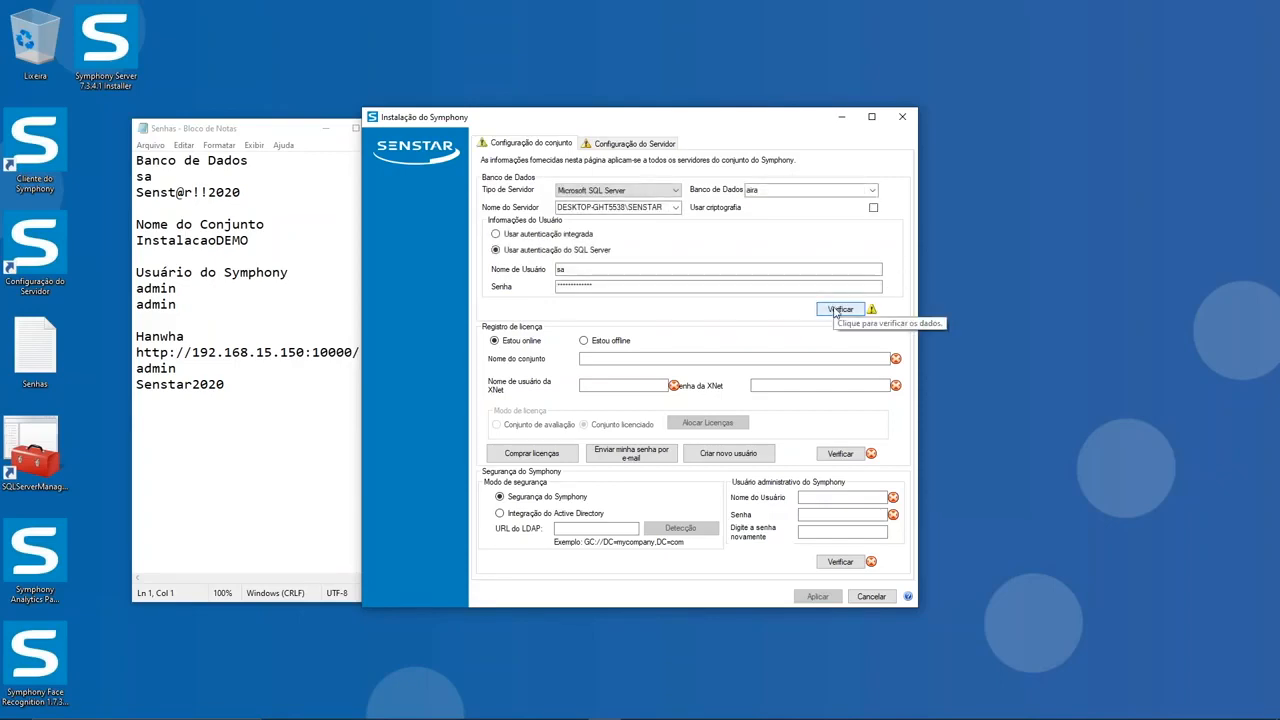
pyautogui.click(836, 311)
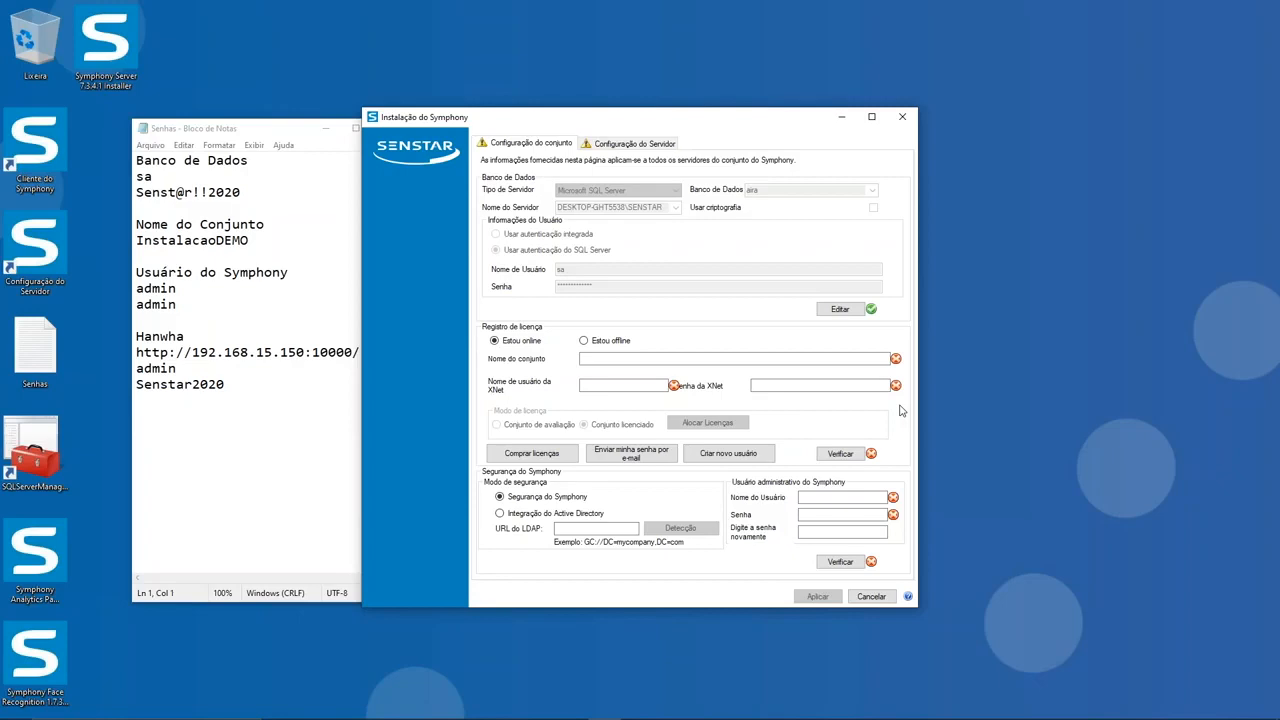
pyautogui.click(599, 359)
pyautogui.click(599, 359)
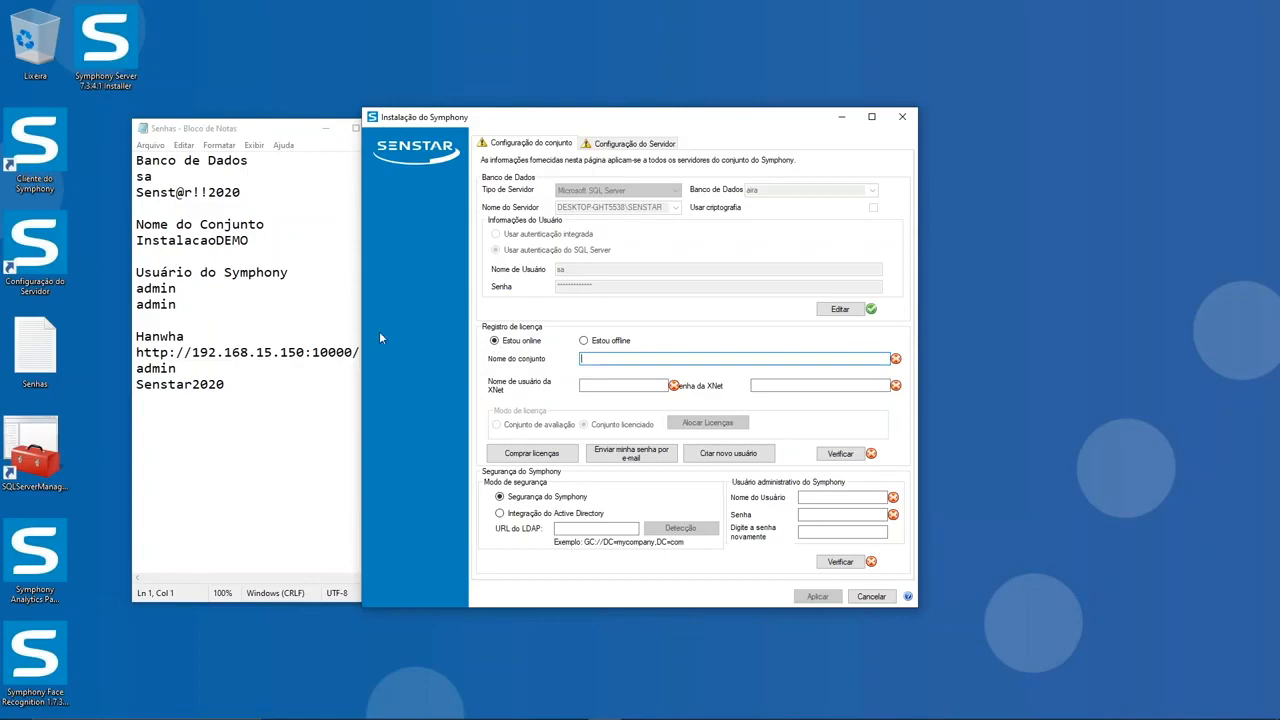
pyautogui.moveTo(254, 242); pyautogui.dragTo(128, 243)
pyautogui.hotkey('ctrl', 'c')
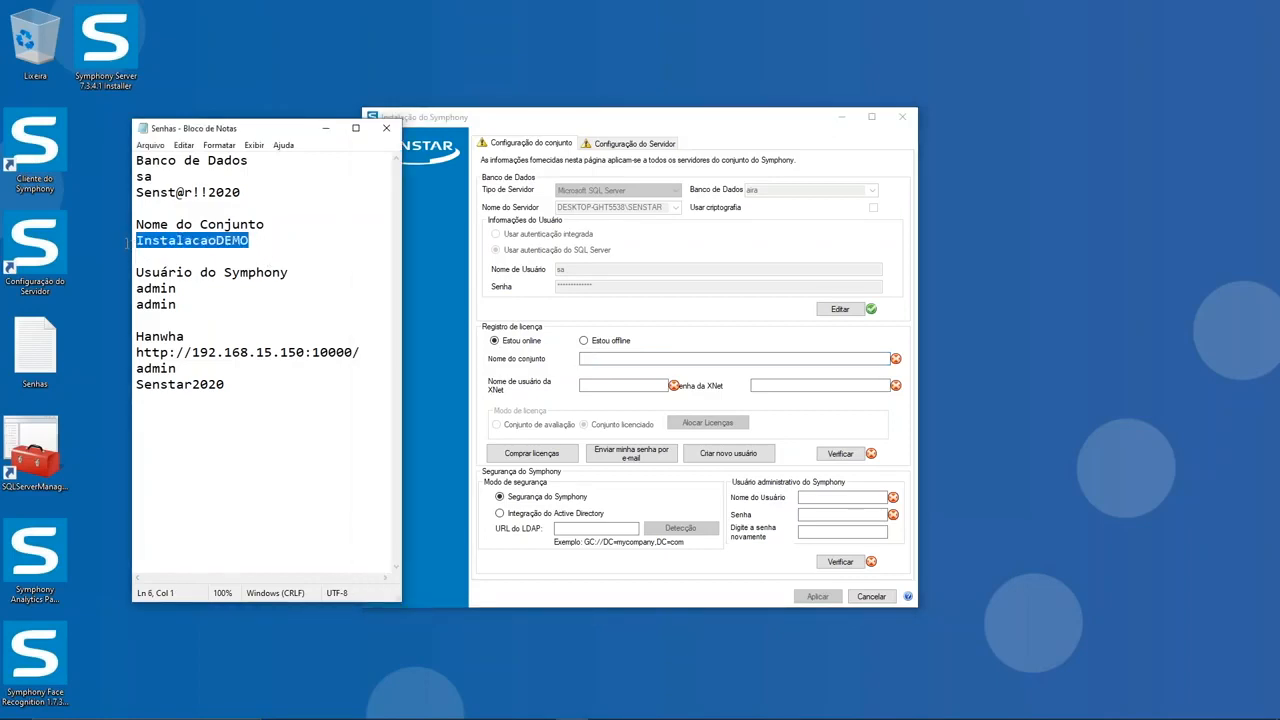
pyautogui.click(625, 358)
pyautogui.hotkey('ctrl', 'v')
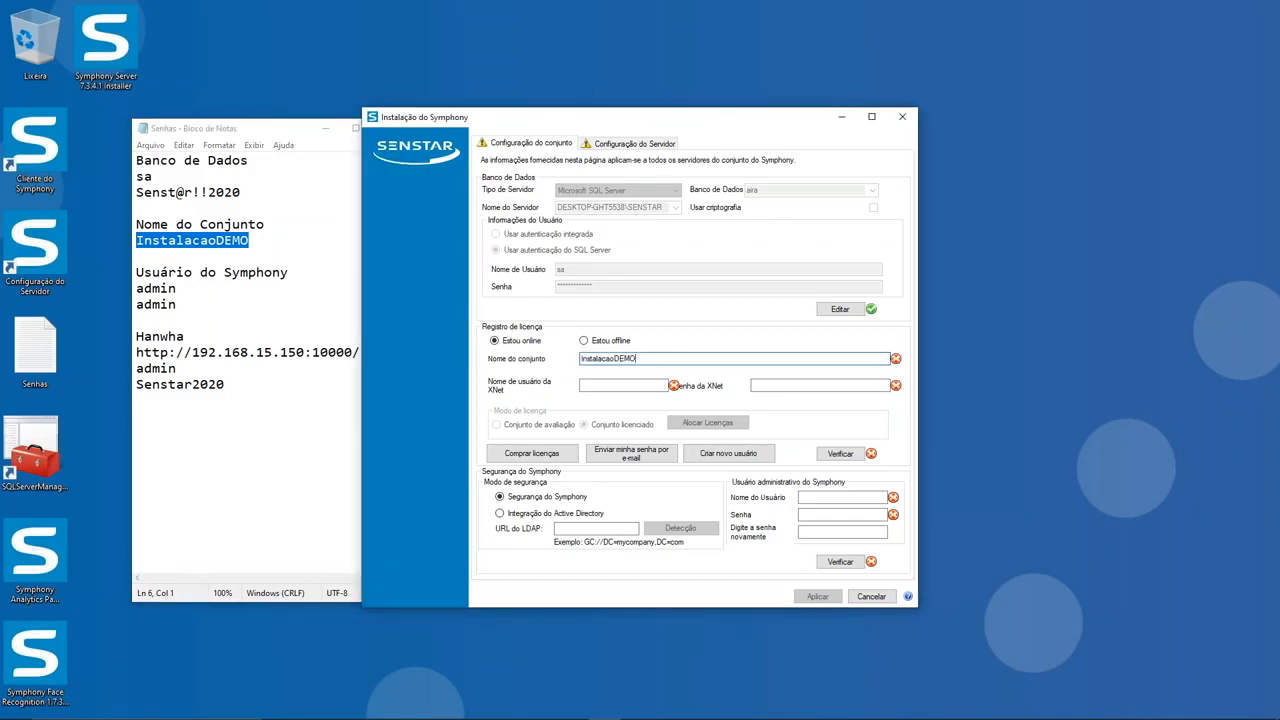
# Step: Enter the XNet username and account password, and verify the online licence registration for an evaluation set
pyautogui.click(627, 384)
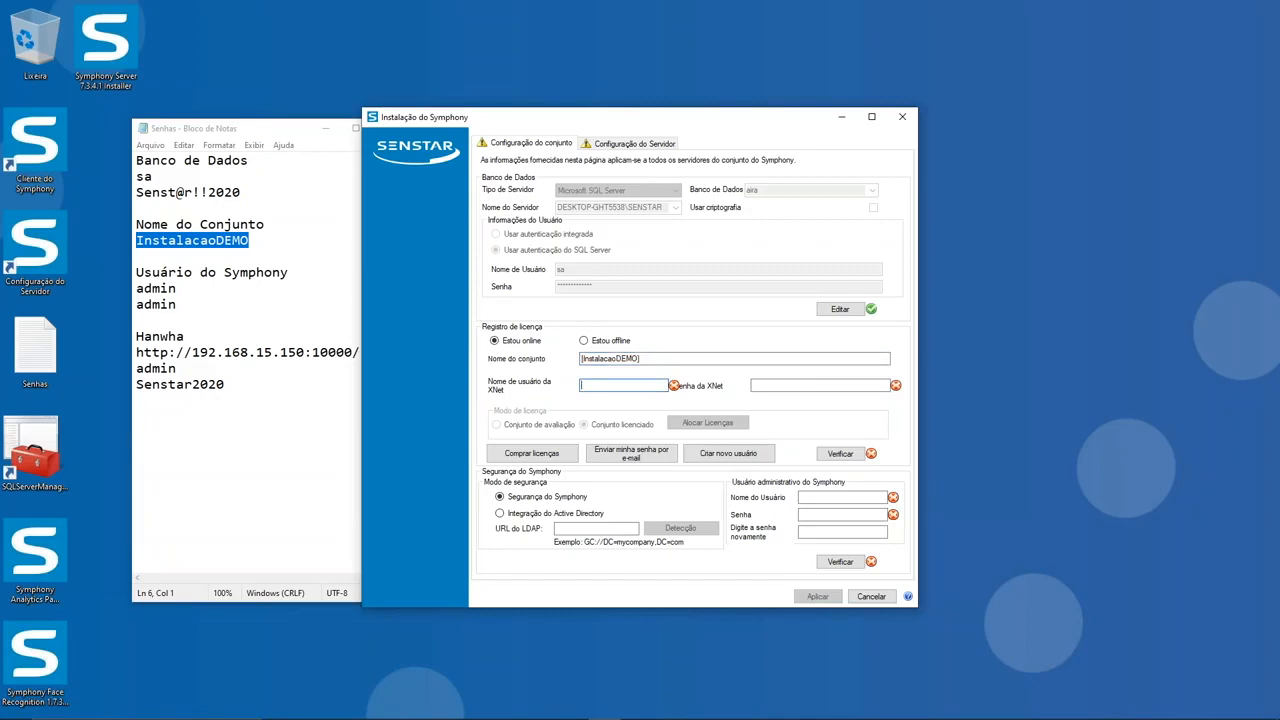
pyautogui.press('Tab')
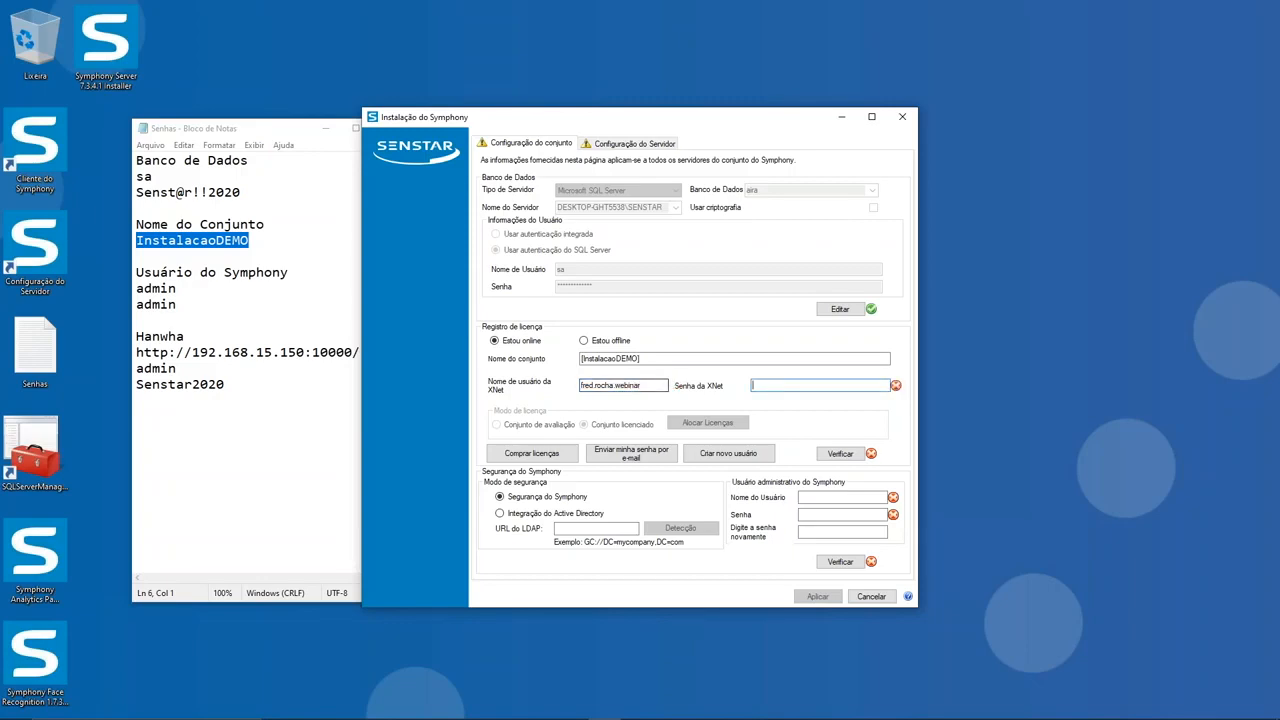
pyautogui.write('******')
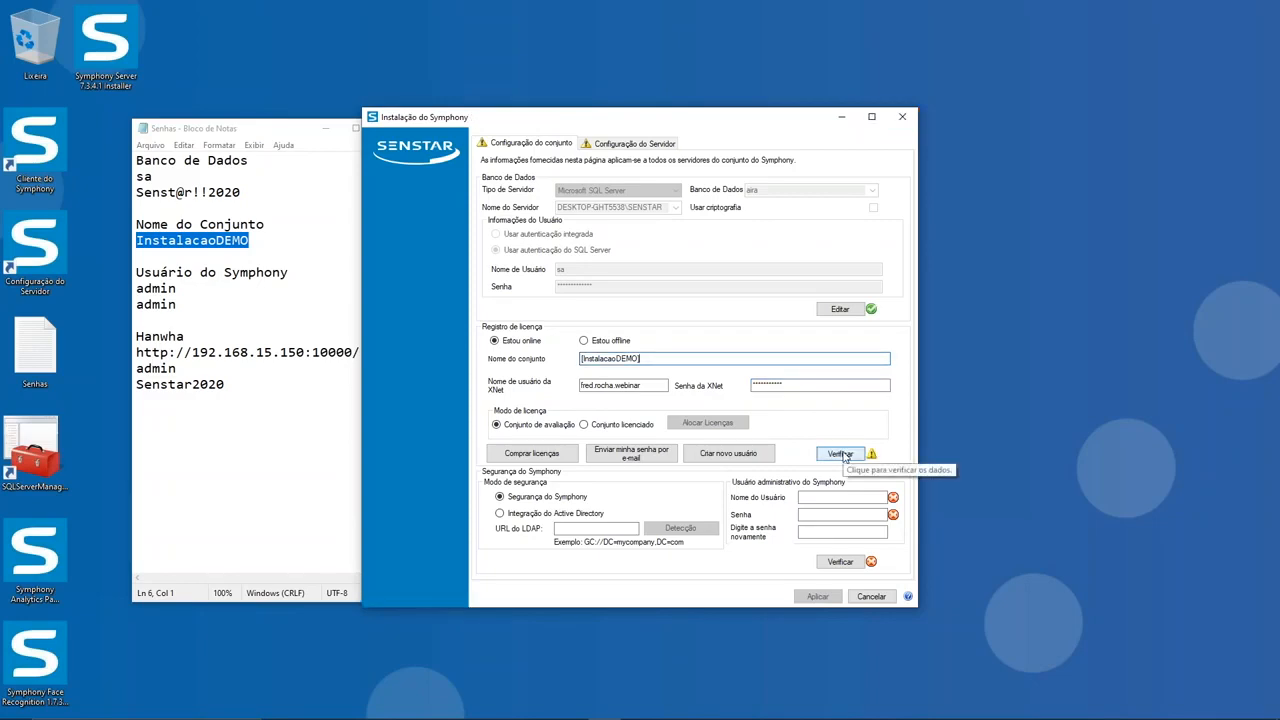
pyautogui.click(841, 454)
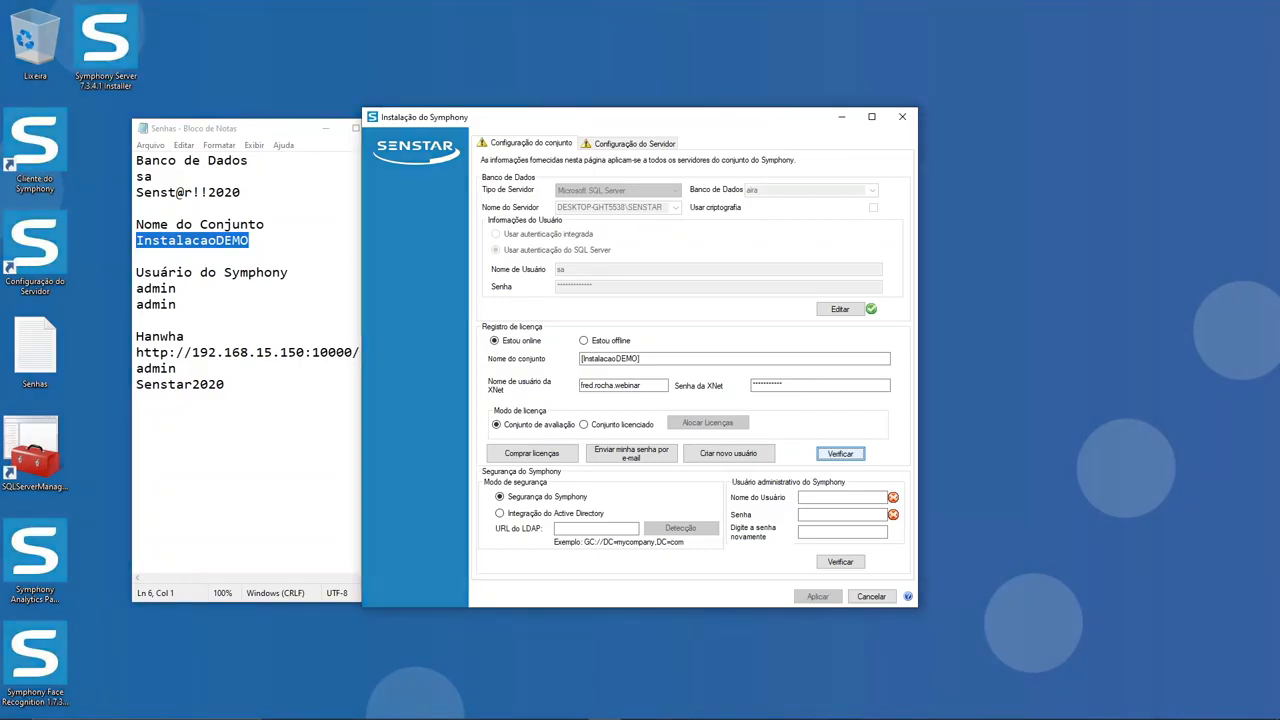
pyautogui.click(840, 453)
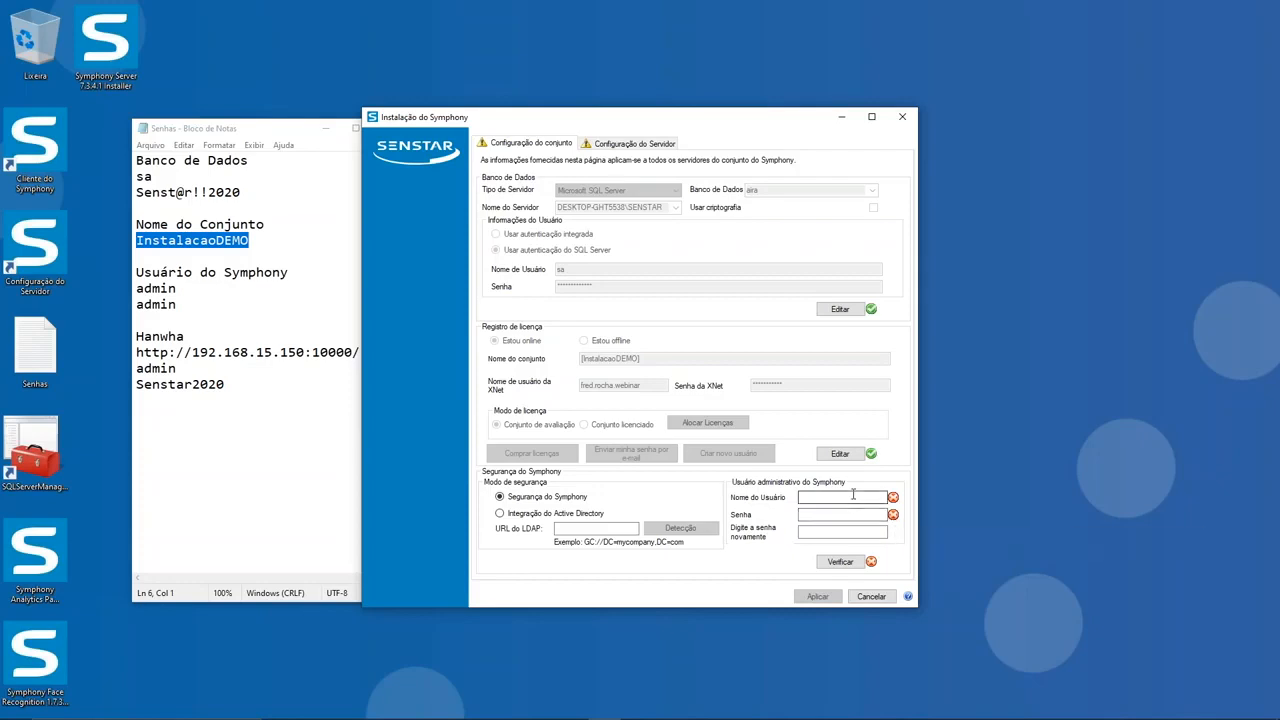
# Step: Set the Symphony administrative username to admin from the notes, enter and repeat its password, and verify the security settings
pyautogui.click(150, 290)
pyautogui.doubleClick(155, 289)
pyautogui.hotkey('ctrl', 'c')
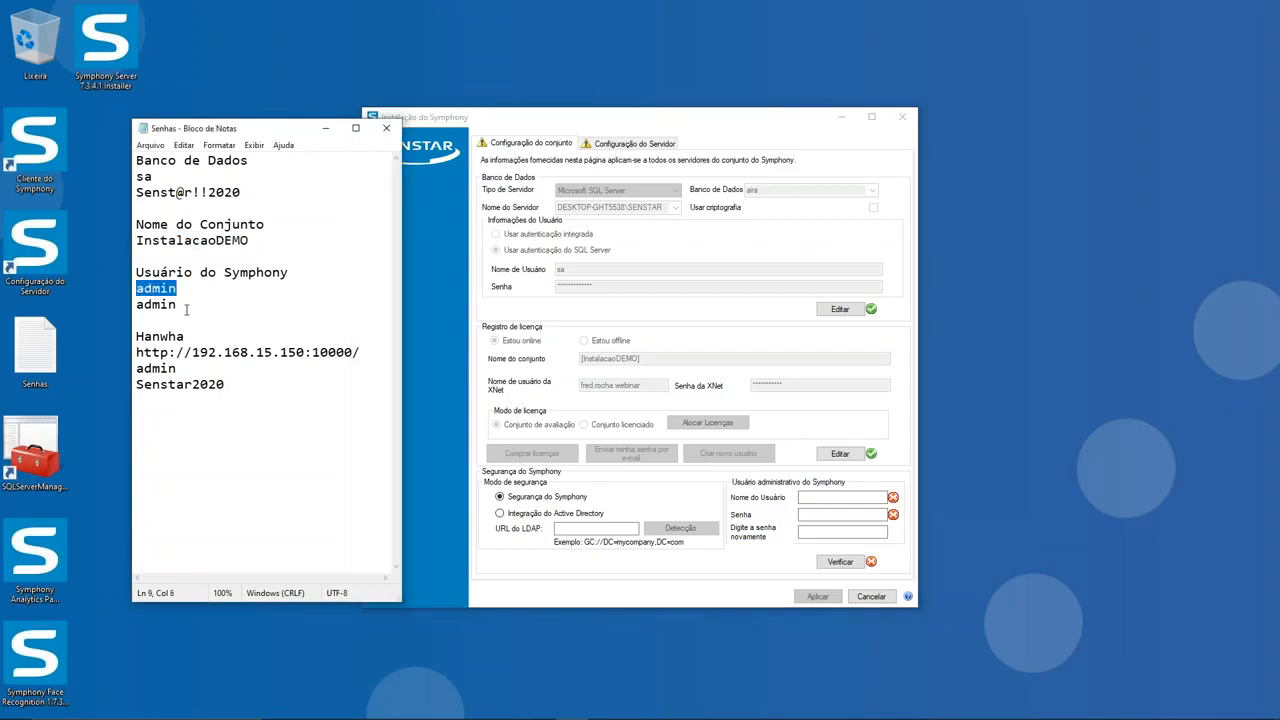
pyautogui.click(816, 497)
pyautogui.hotkey('ctrl', 'v')
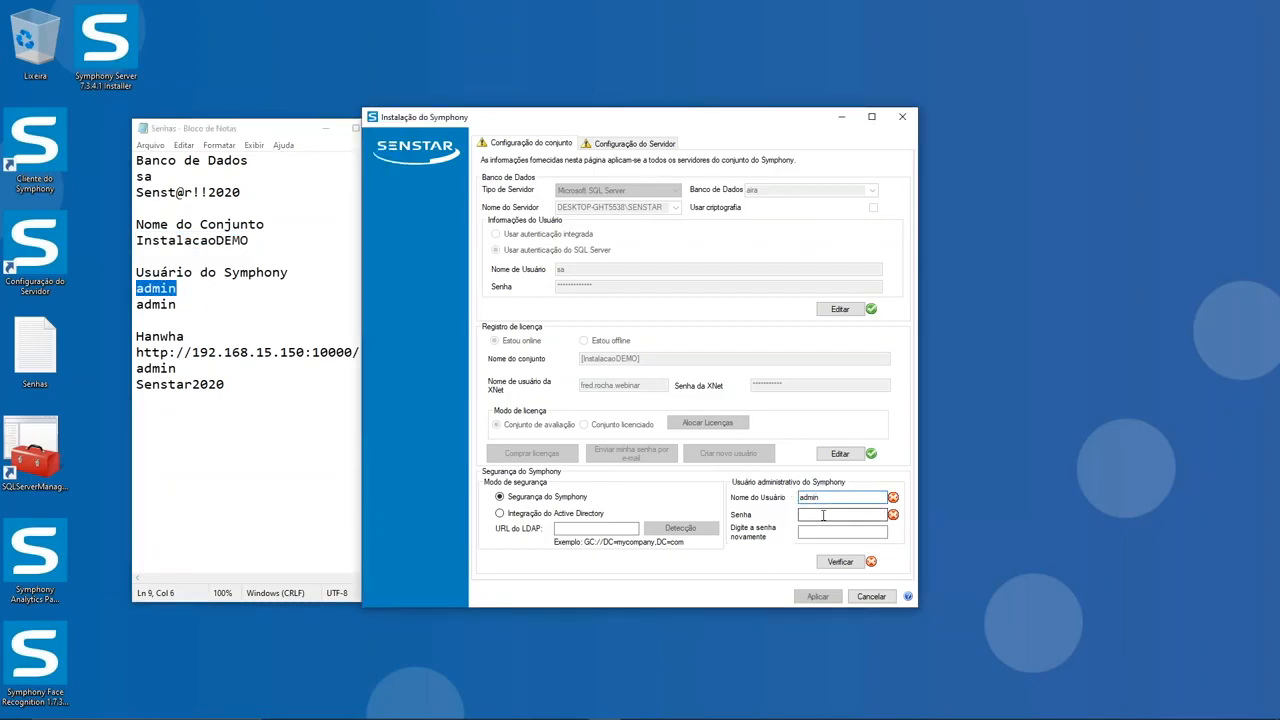
pyautogui.click(823, 515)
pyautogui.write('admin')
pyautogui.press('Tab')
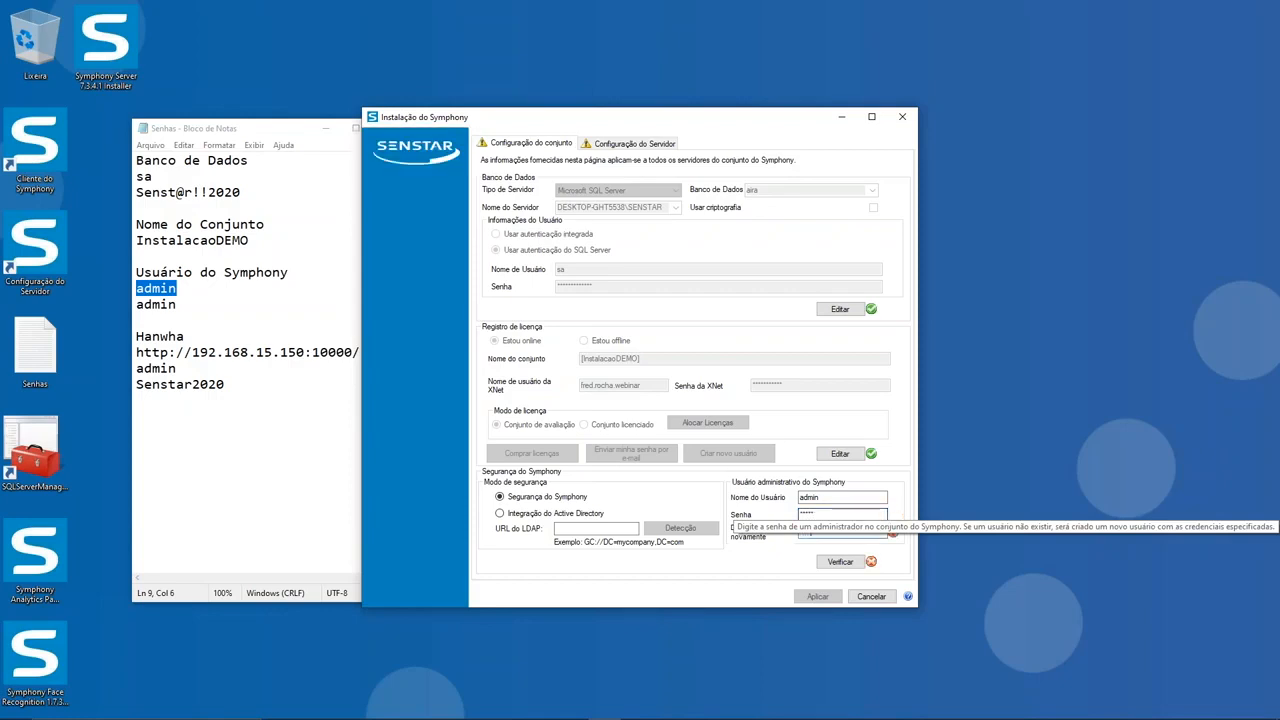
pyautogui.write('admin')
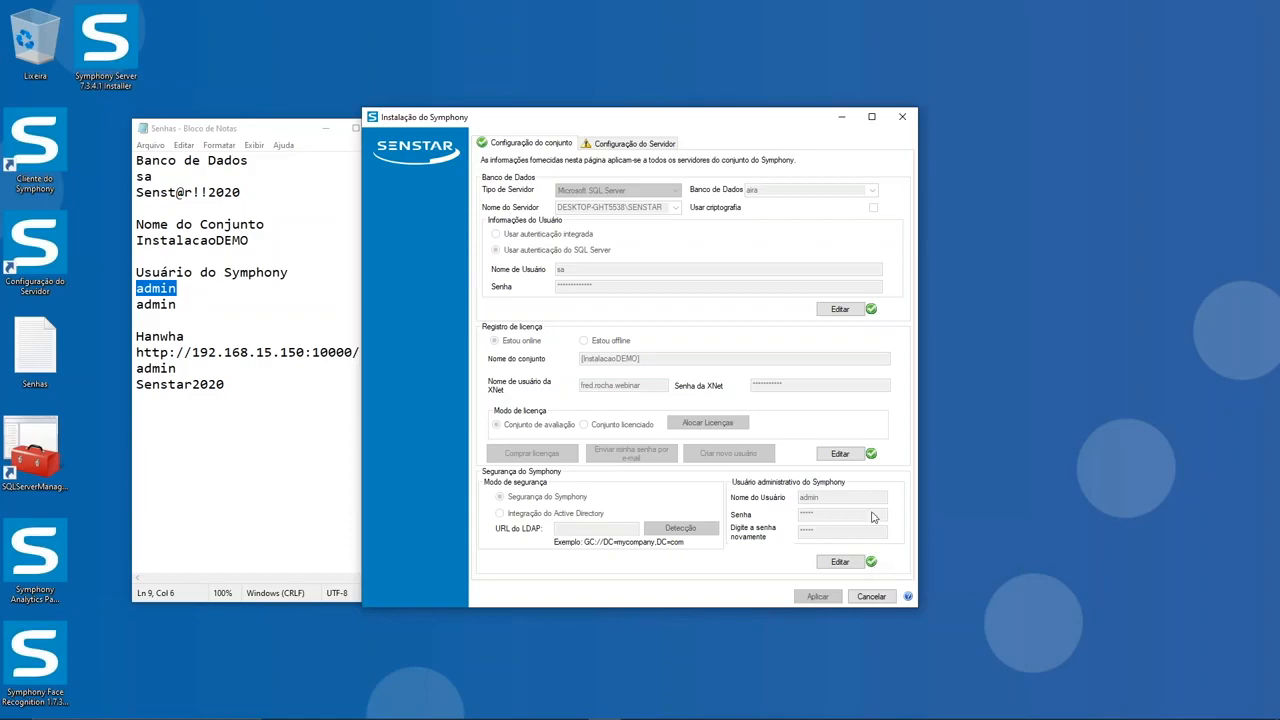
# Step: In the server configuration, set the data path to D:\SymphonyDados and verify the paths
pyautogui.click(632, 145)
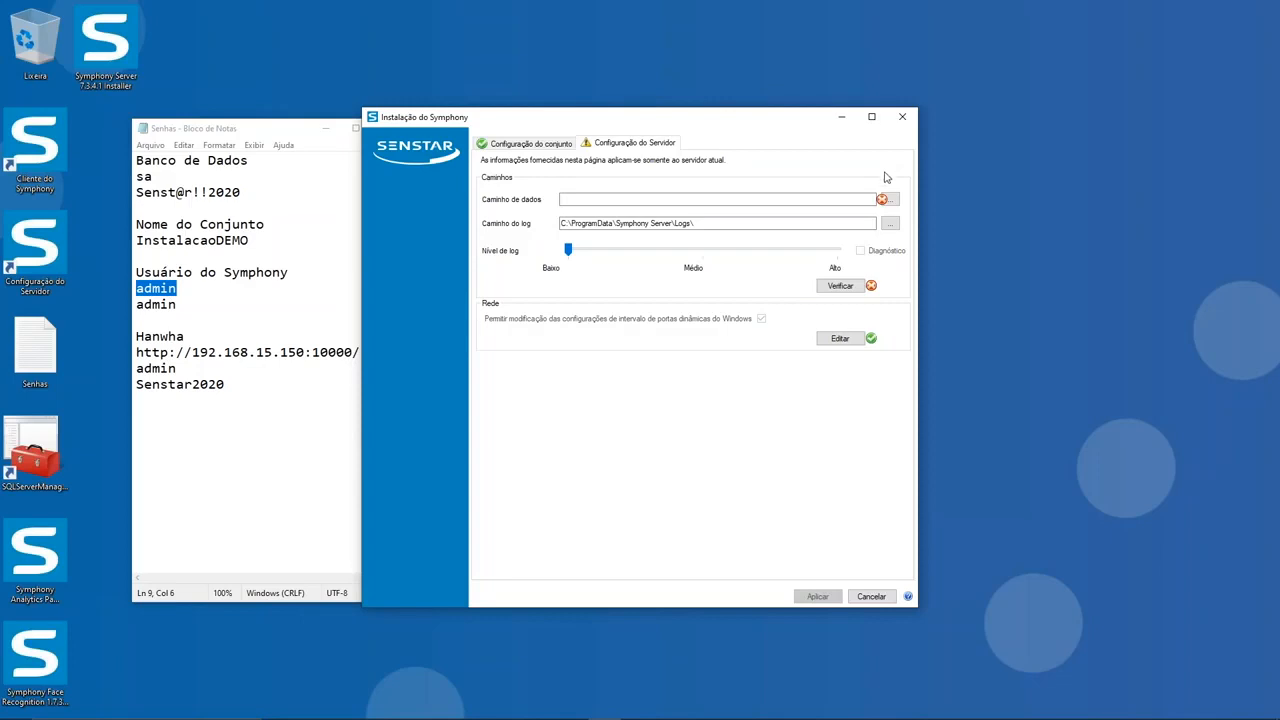
pyautogui.click(890, 199)
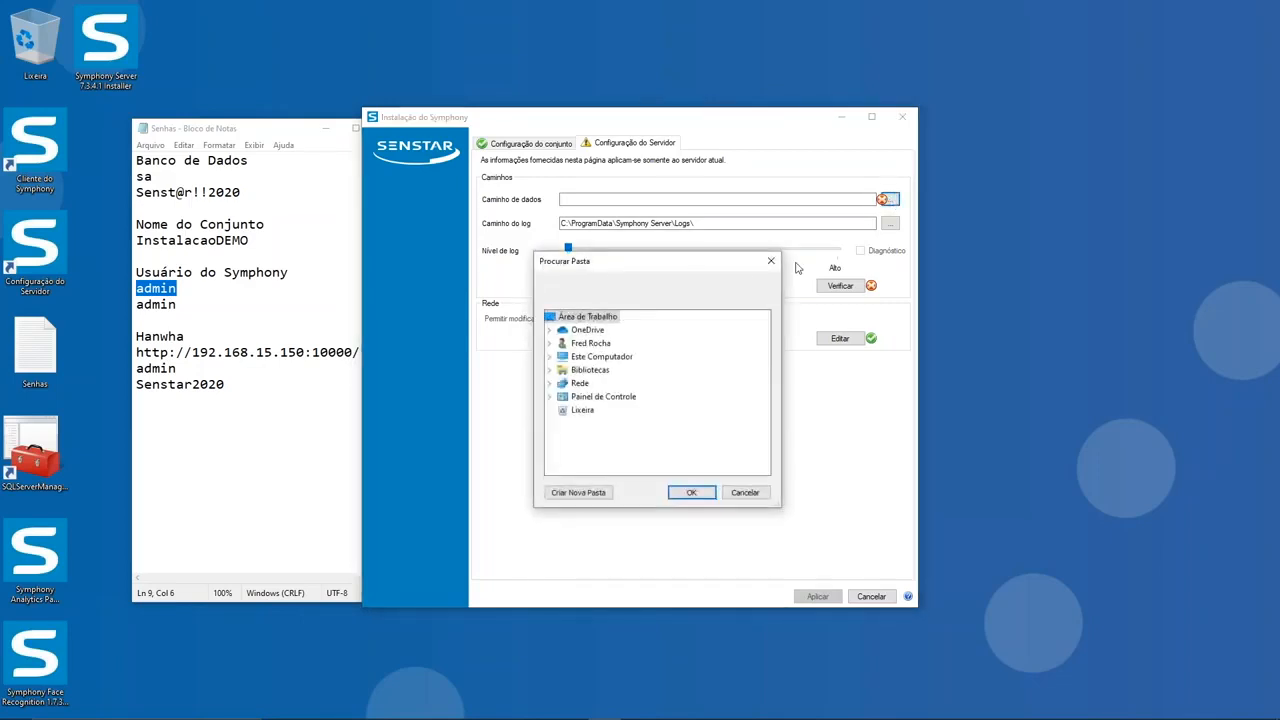
pyautogui.click(549, 358)
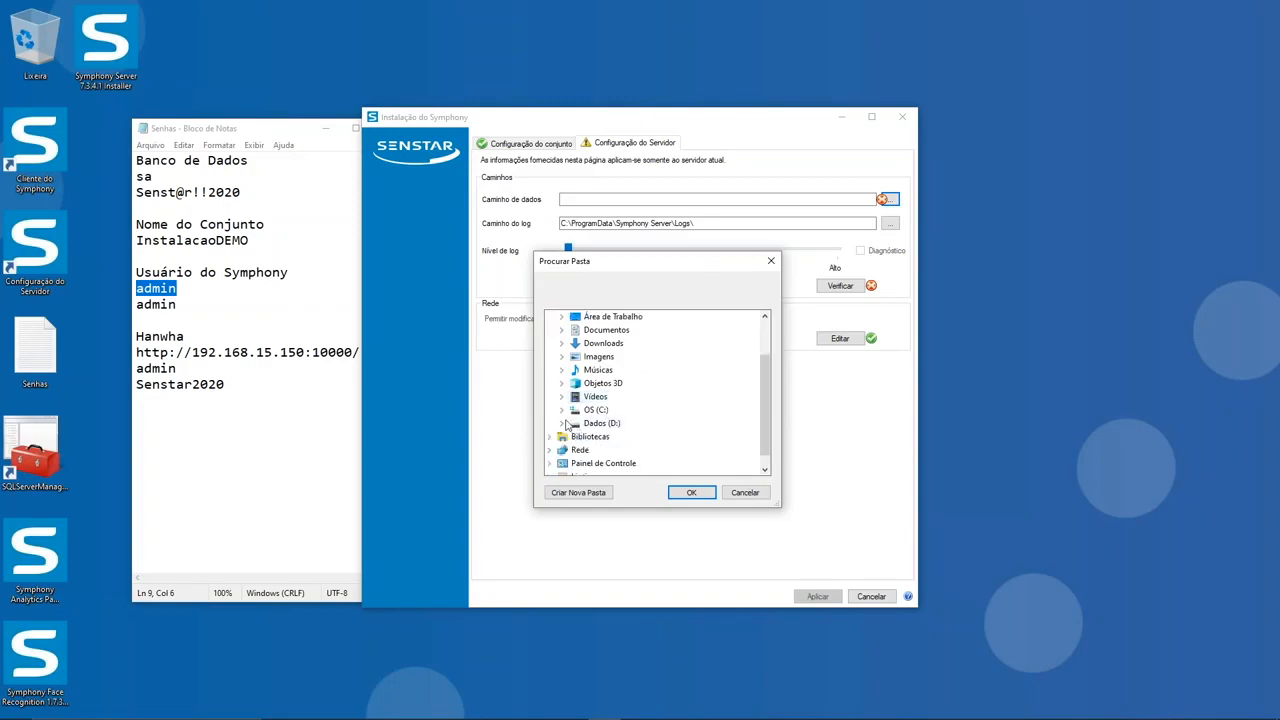
pyautogui.click(562, 423)
pyautogui.click(626, 450)
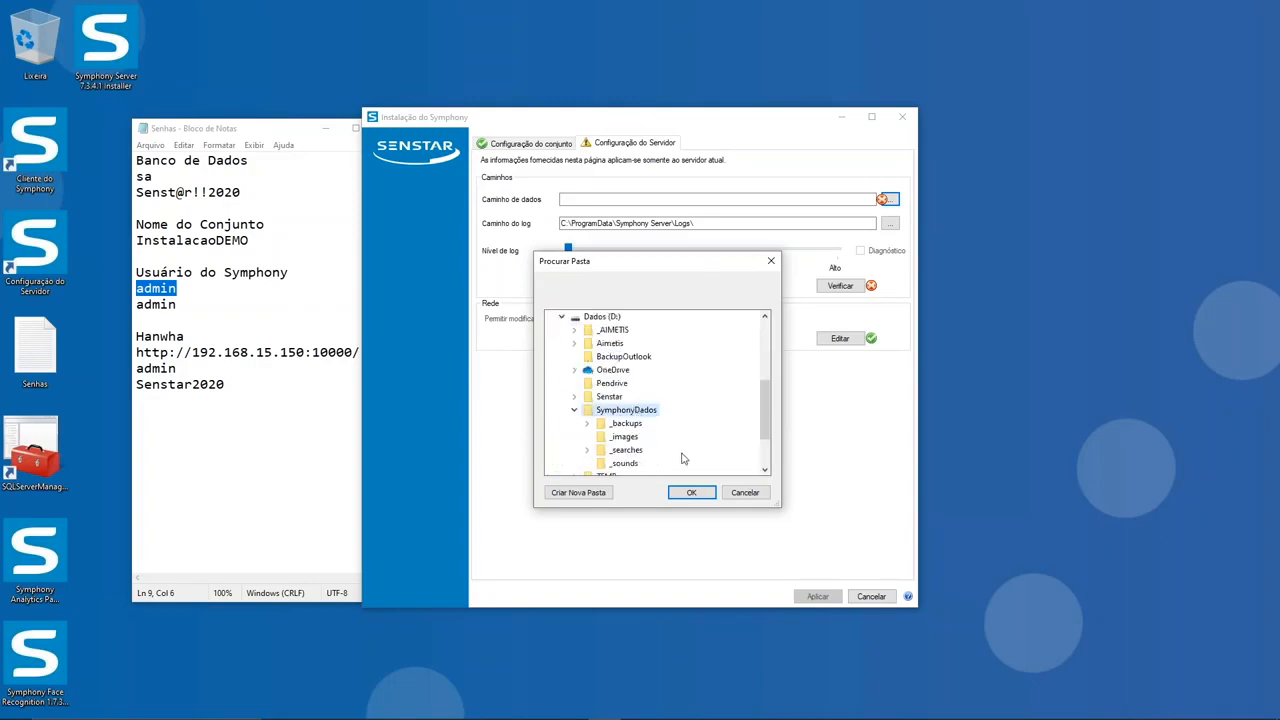
pyautogui.click(690, 493)
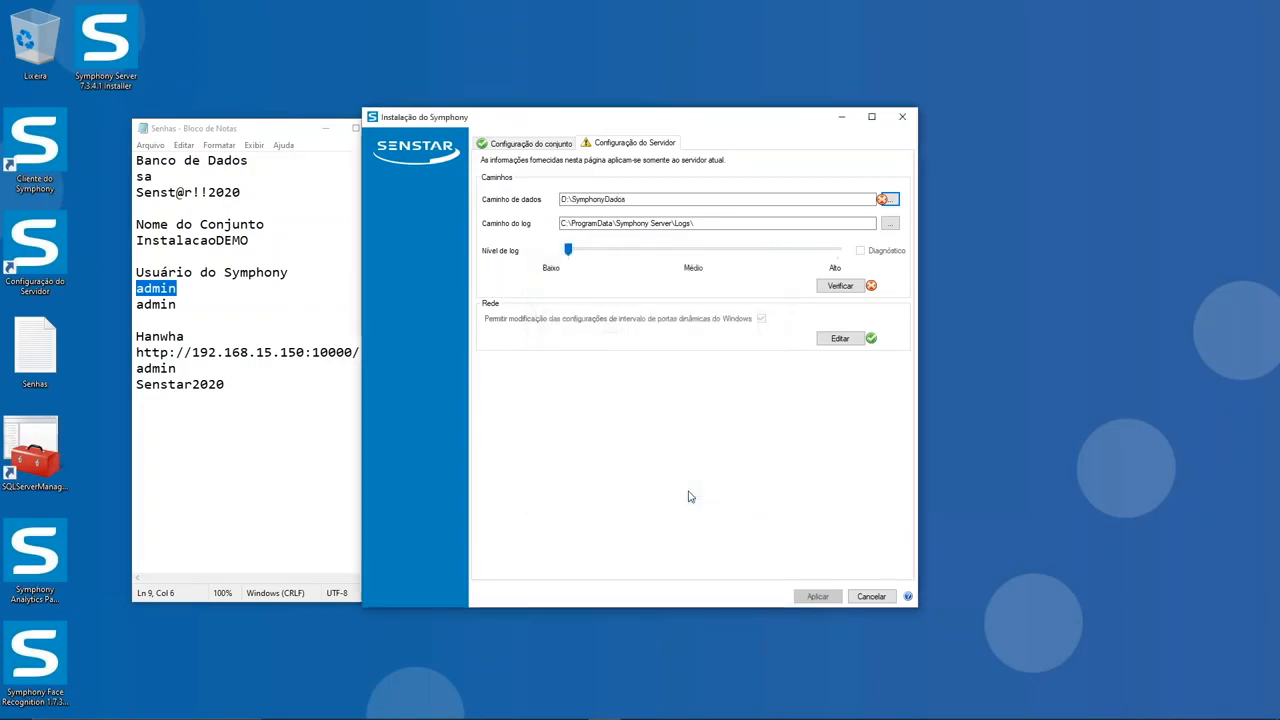
pyautogui.click(840, 286)
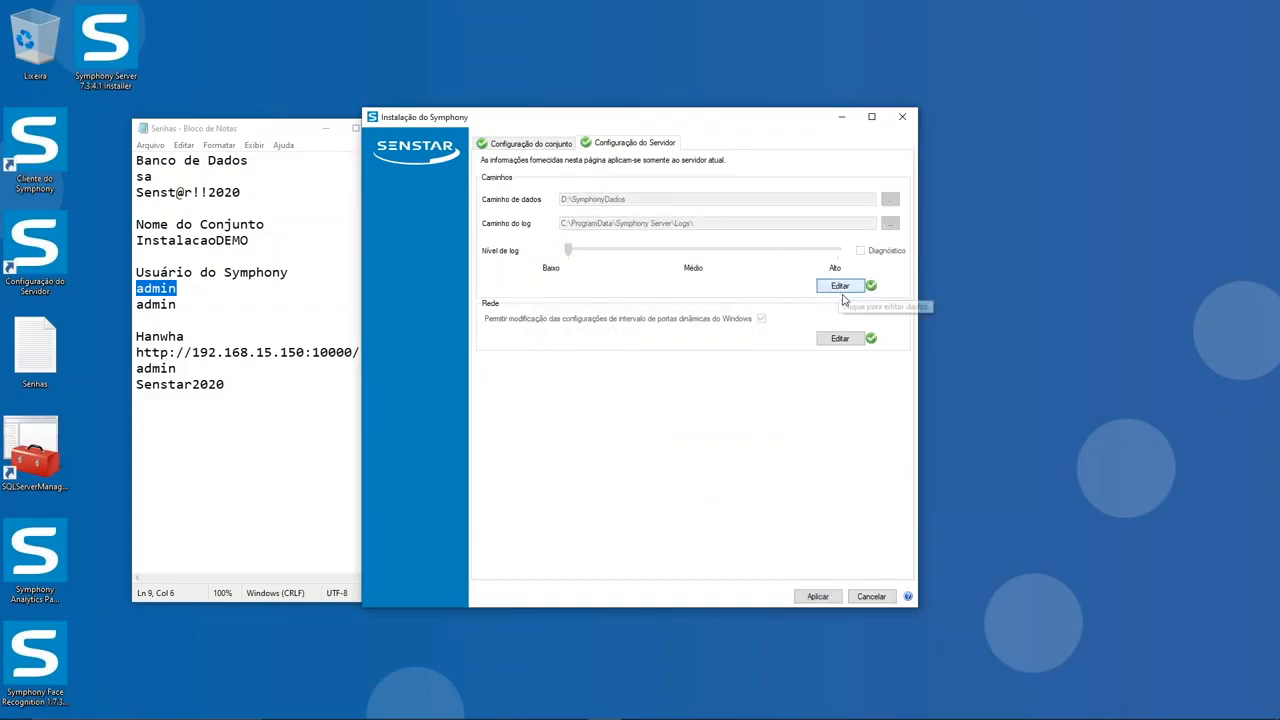
# Step: Review the set configuration, apply the set and server configuration, and show the detailed installation logs
pyautogui.click(533, 145)
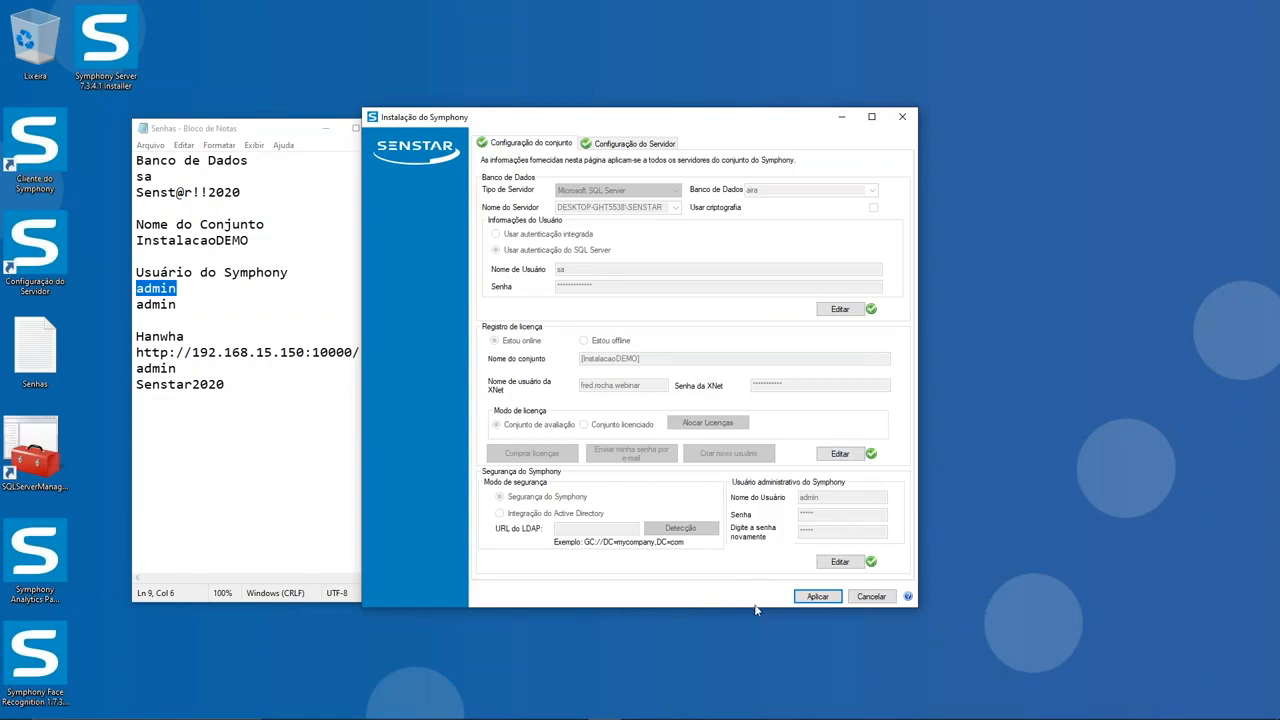
pyautogui.click(827, 600)
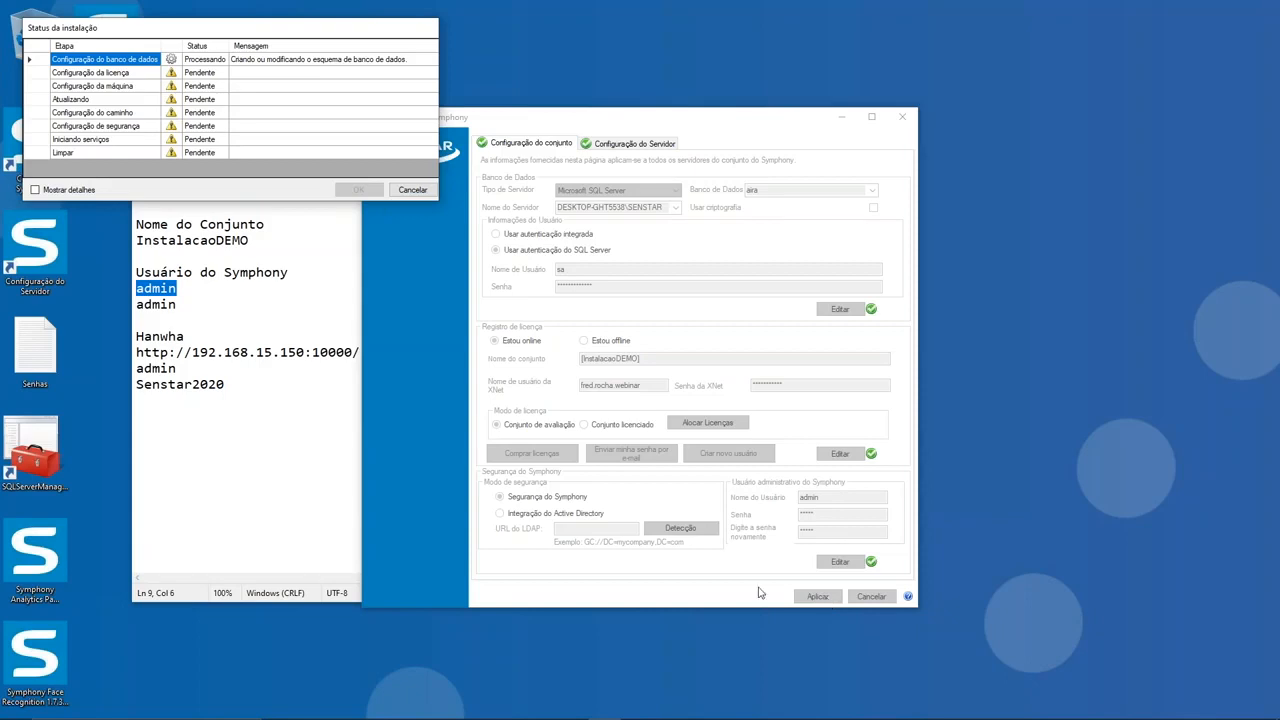
pyautogui.click(35, 190)
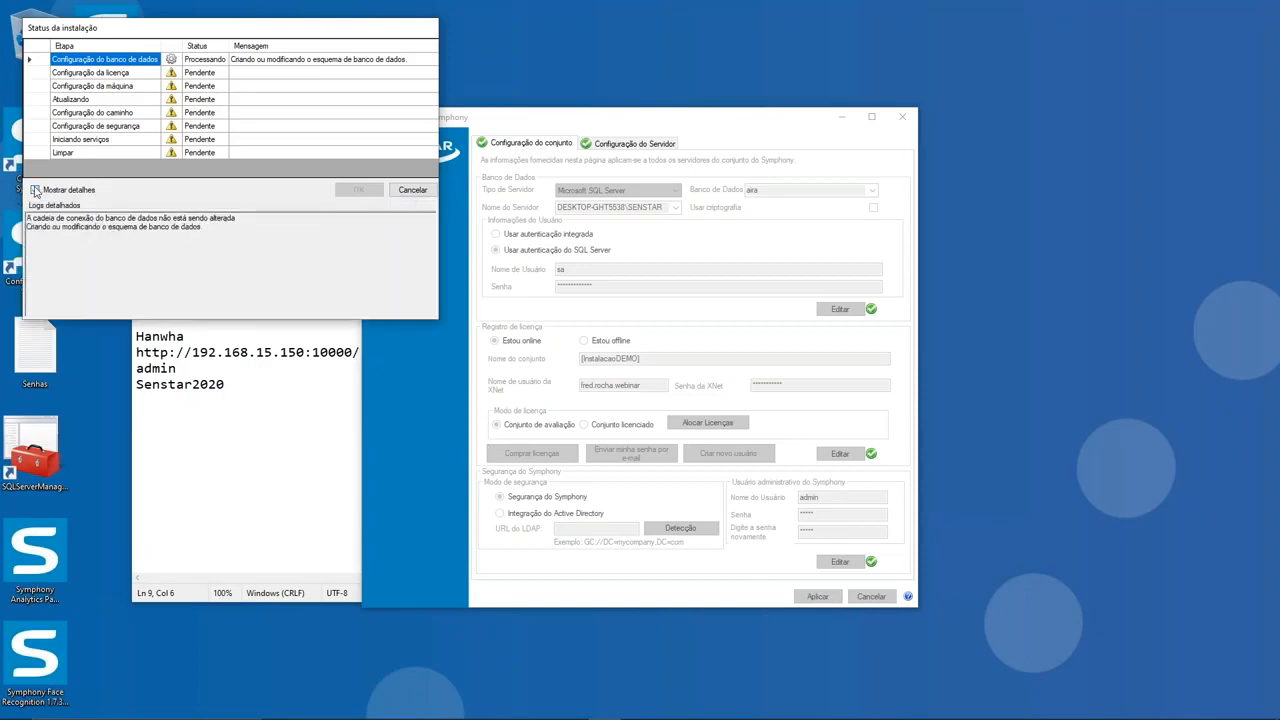
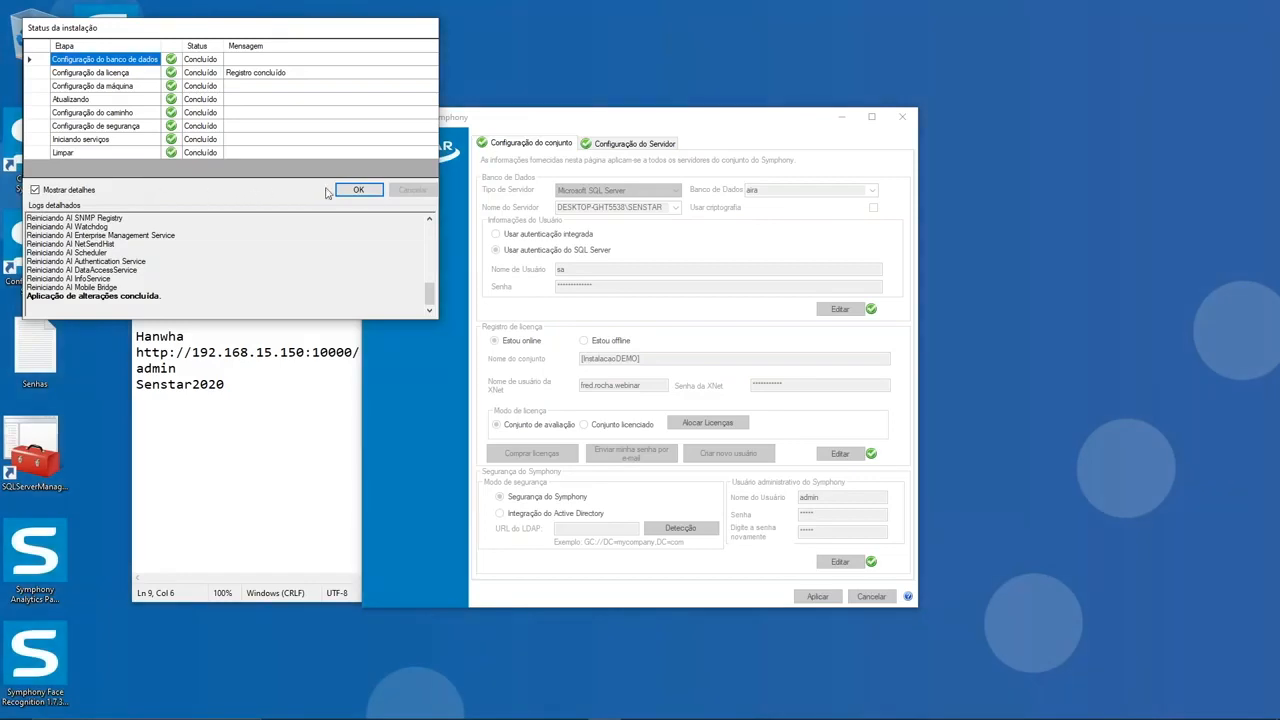
# Step: Accept the completed installation status, rerun the environment checks, and continue to the server configuration login
pyautogui.click(360, 192)
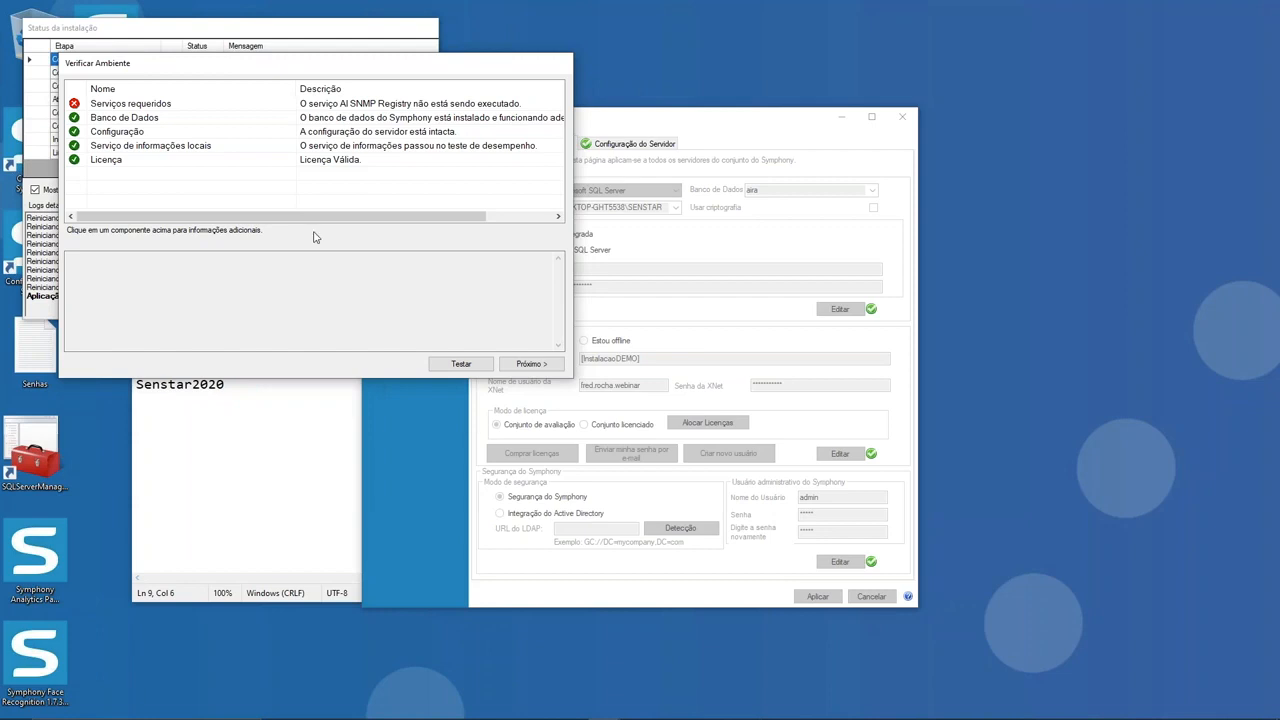
pyautogui.click(461, 364)
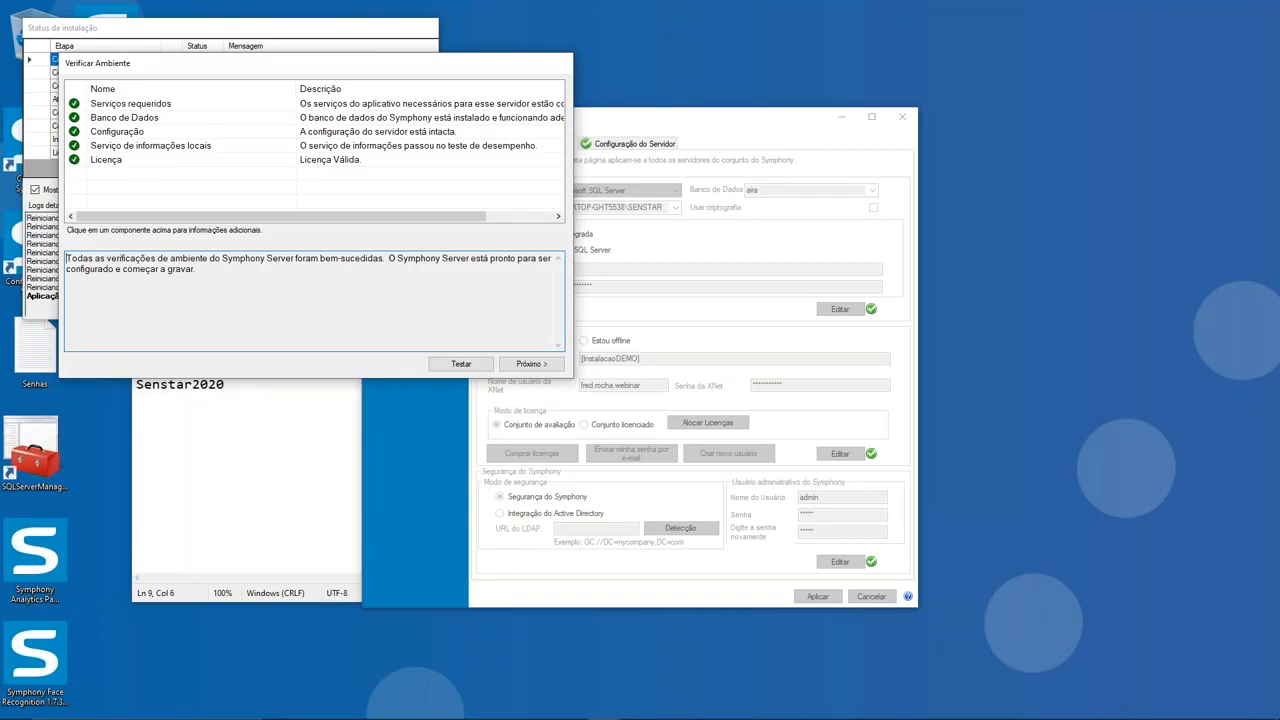
pyautogui.click(530, 364)
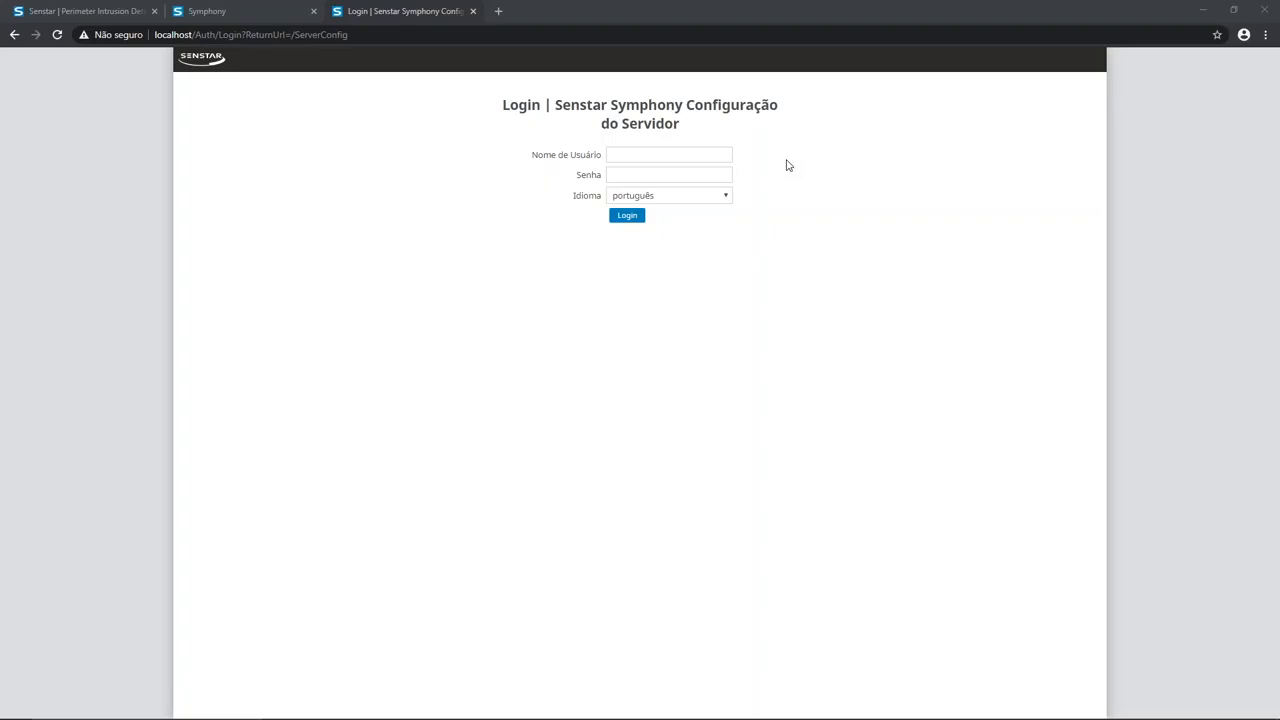
# Step: Place the browser beside the notes, log in to the server configuration as admin with the account password, and maximize the browser
pyautogui.moveTo(655, 13); pyautogui.dragTo(1279, 124)
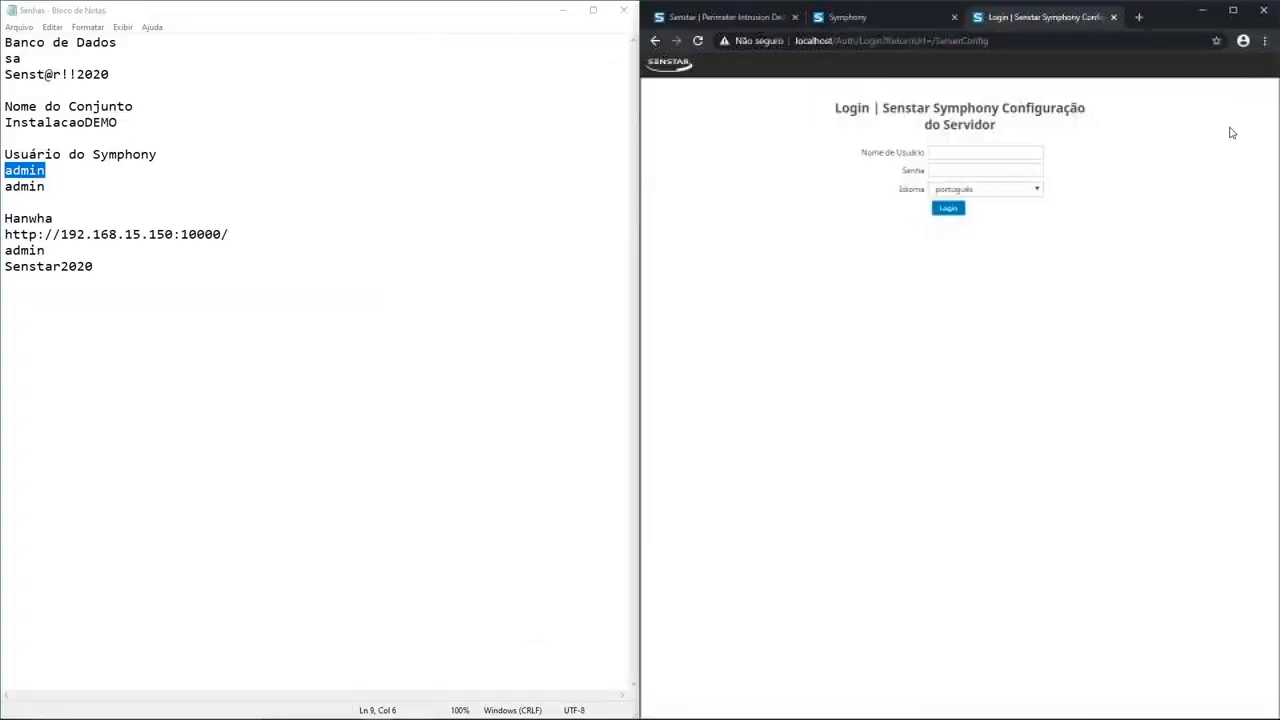
pyautogui.click(61, 186)
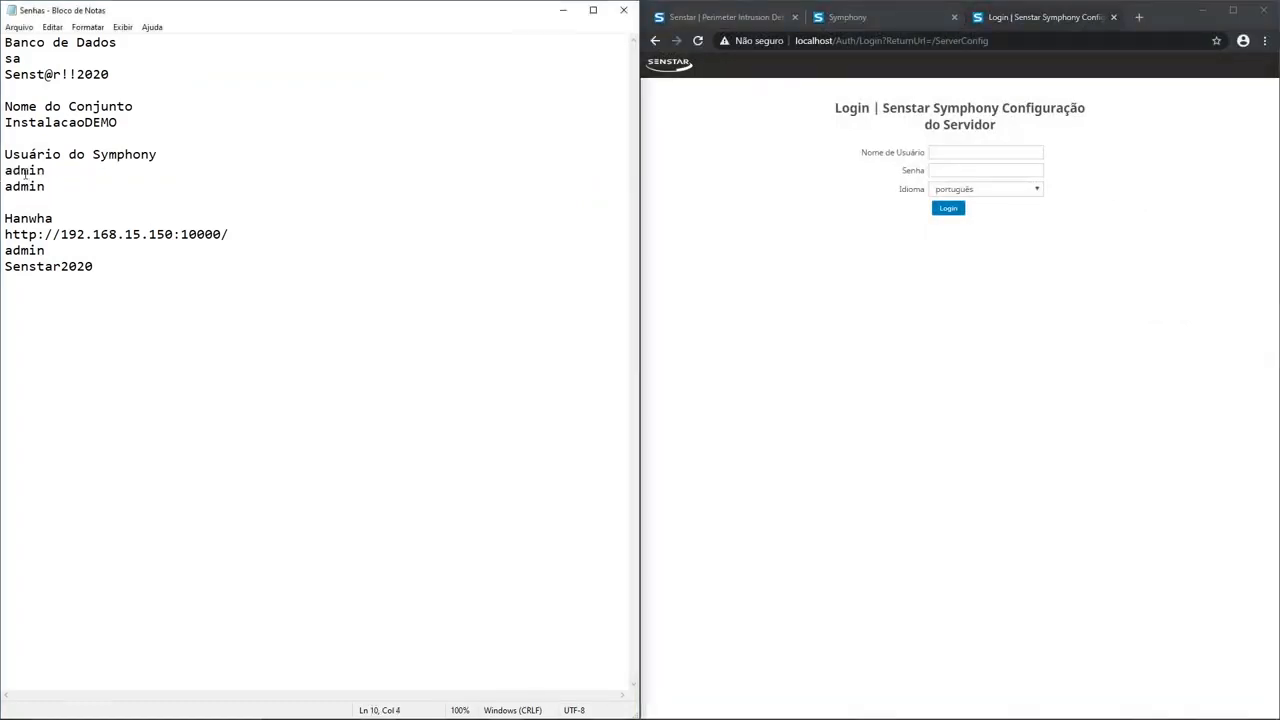
pyautogui.doubleClick(24, 171)
pyautogui.hotkey('ctrl', 'c')
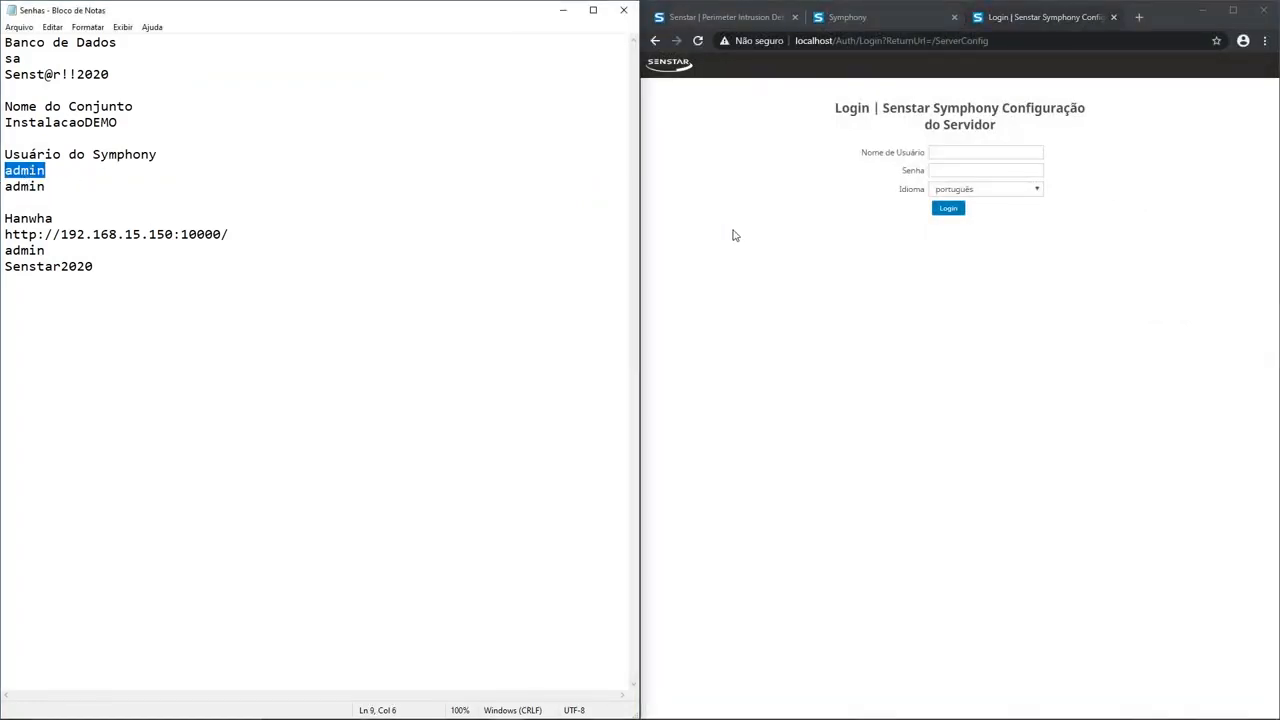
pyautogui.click(942, 151)
pyautogui.hotkey('ctrl', 'v')
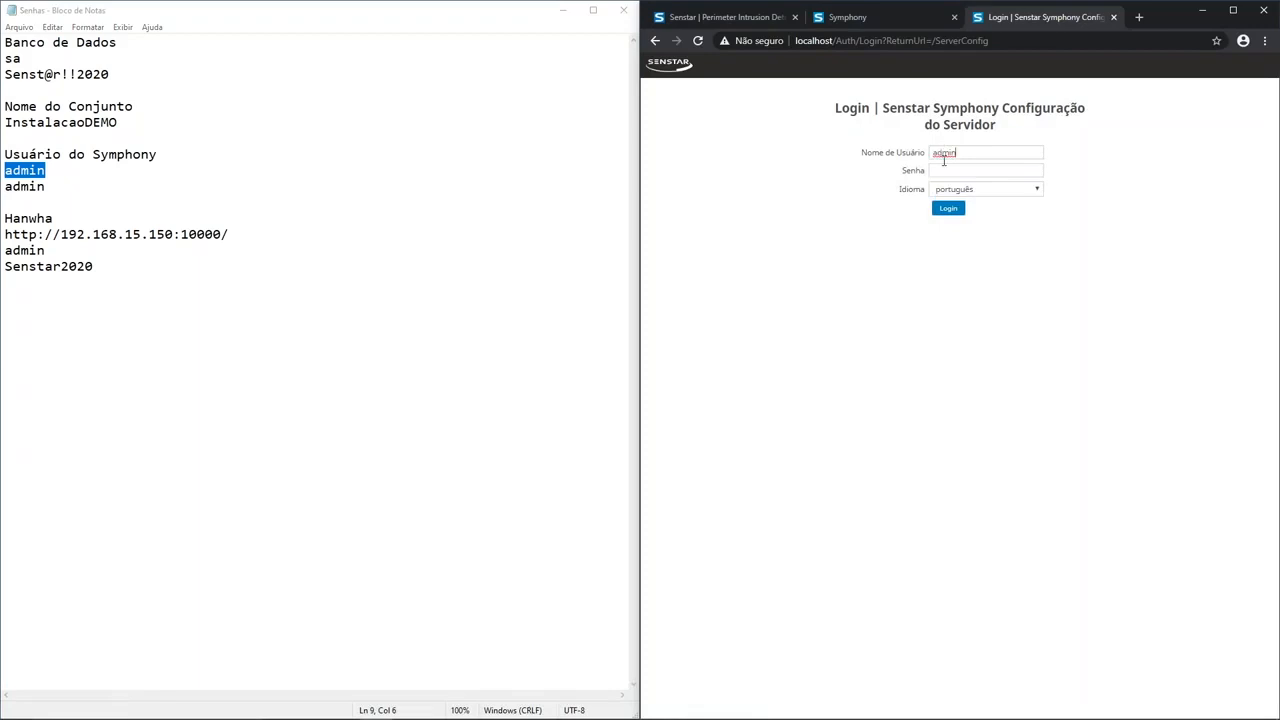
pyautogui.click(943, 170)
pyautogui.hotkey('ctrl', 'v')
pyautogui.click(949, 209)
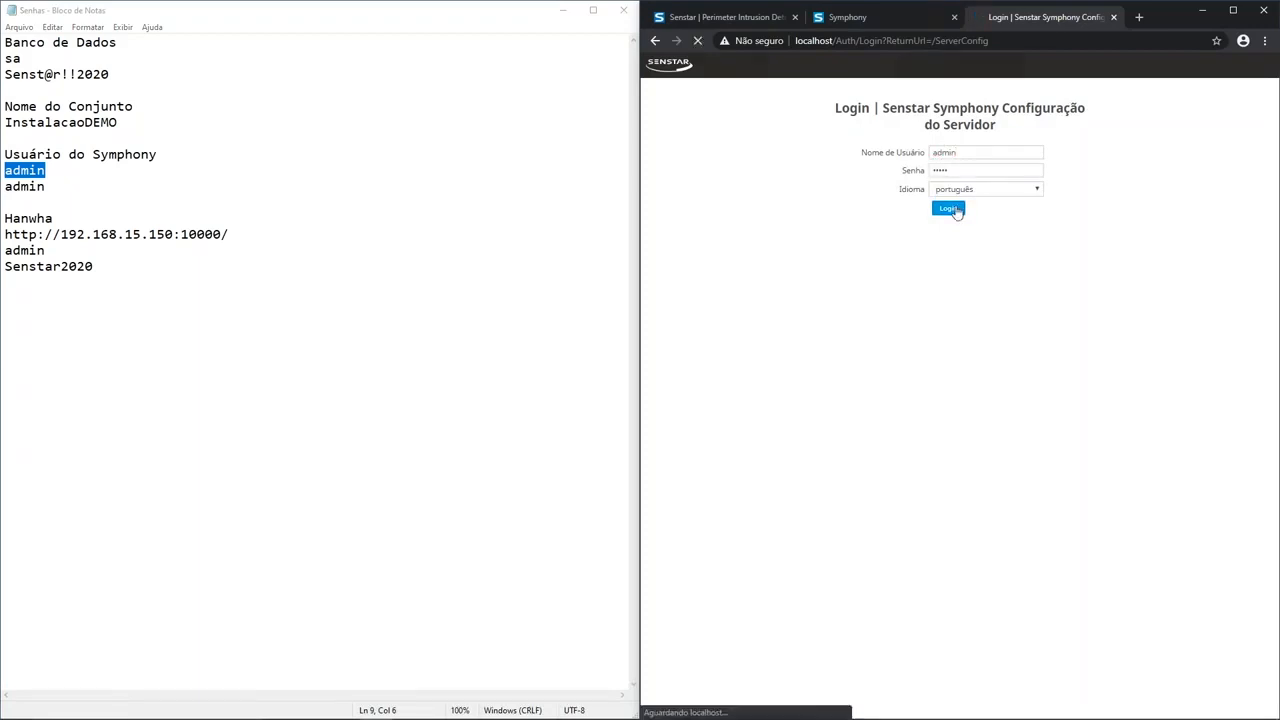
pyautogui.click(1233, 10)
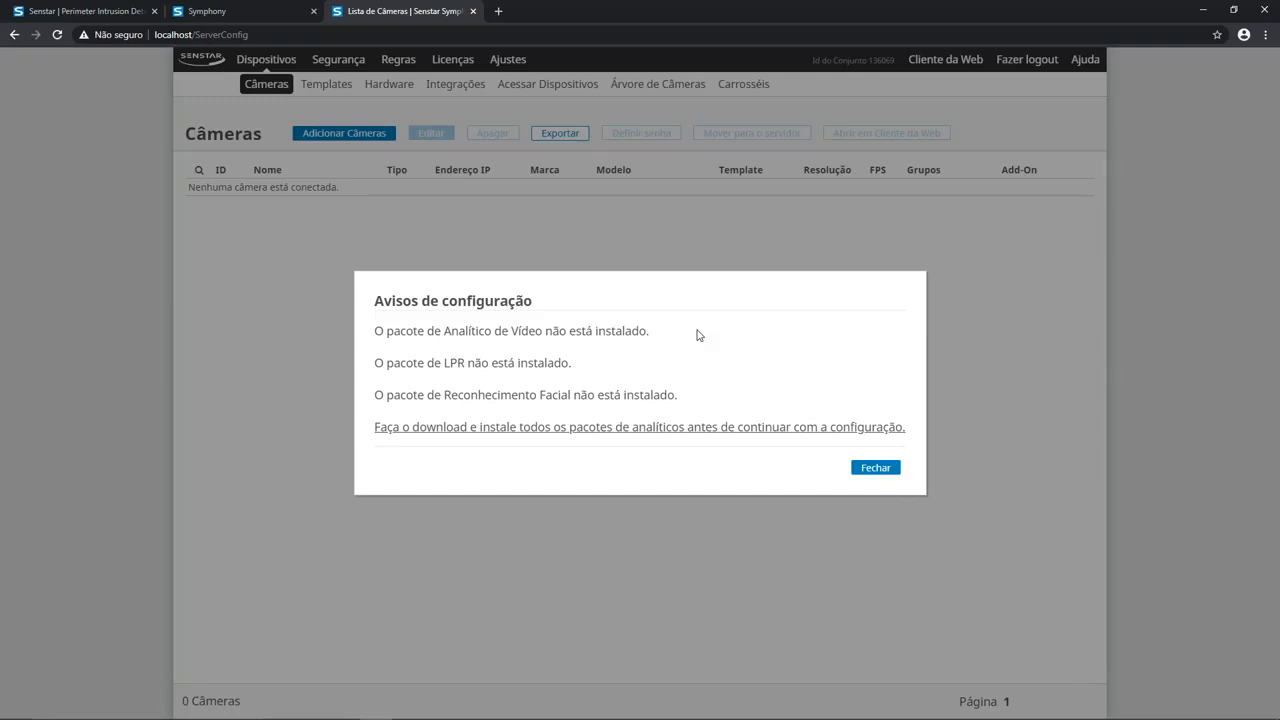
# Step: Dismiss the configuration warnings and review the Segurança, Regras, Licenças and Ajustes pages
pyautogui.click(874, 469)
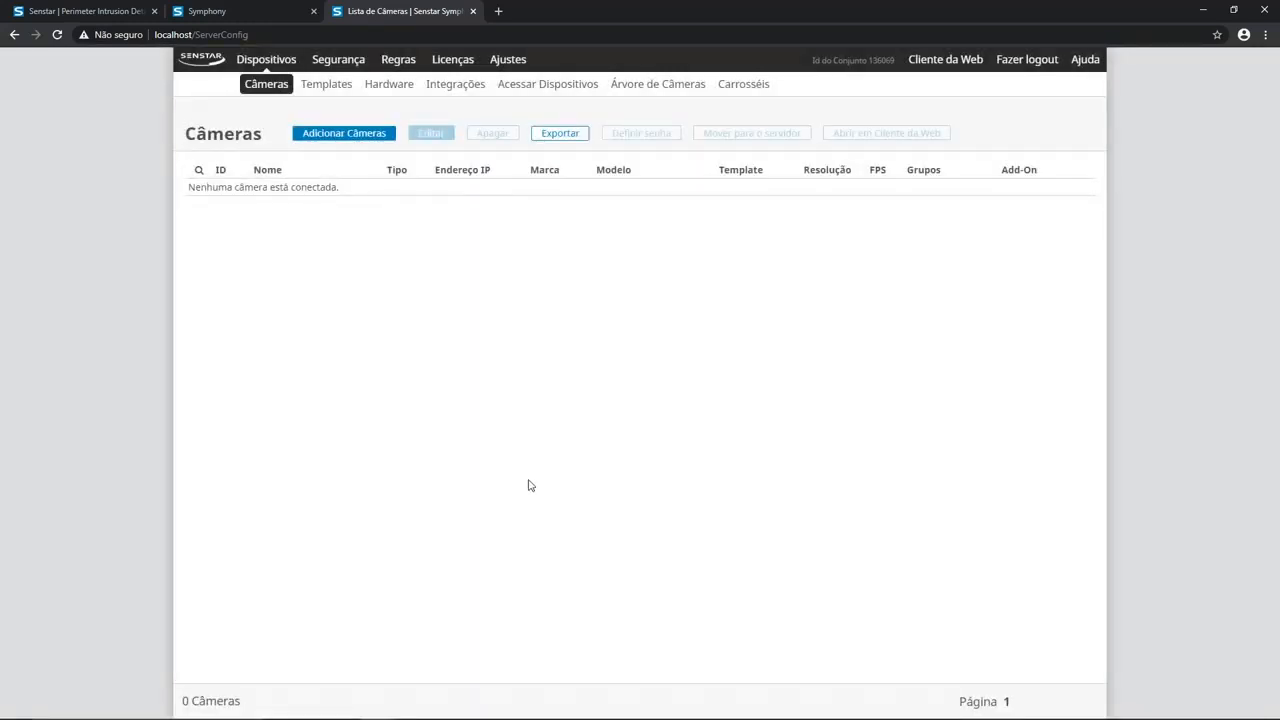
pyautogui.click(322, 64)
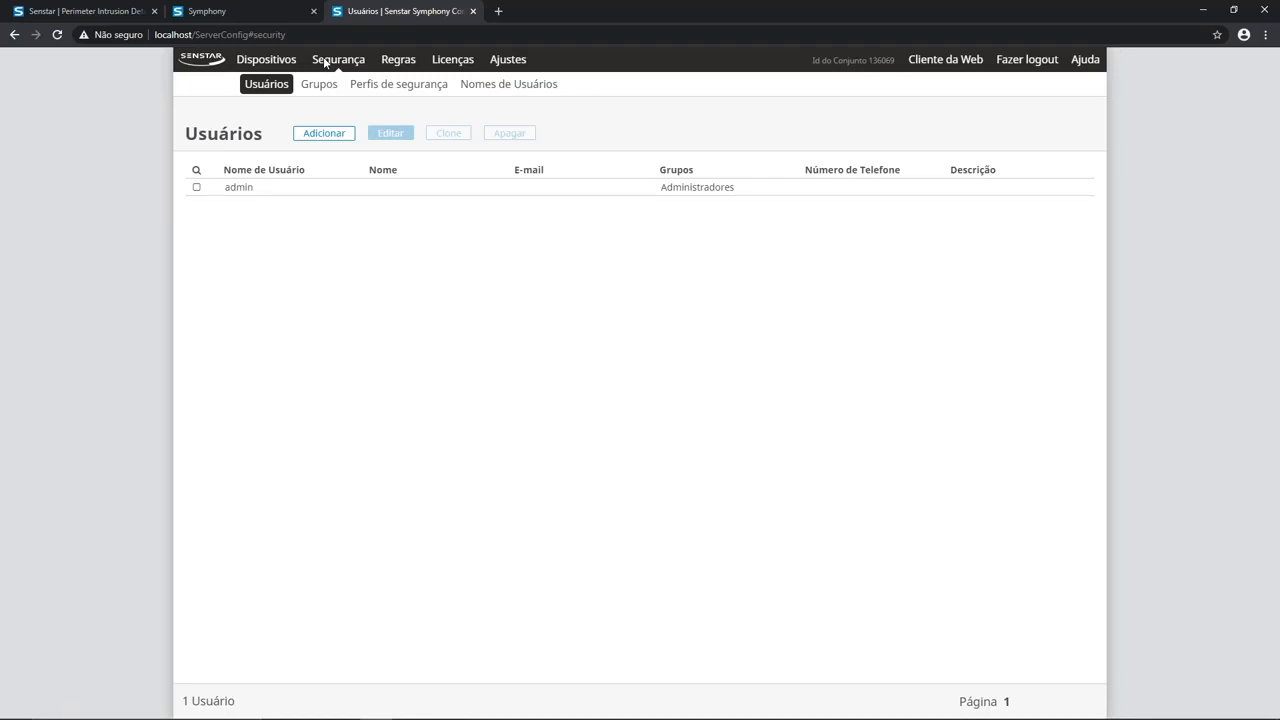
pyautogui.click(389, 61)
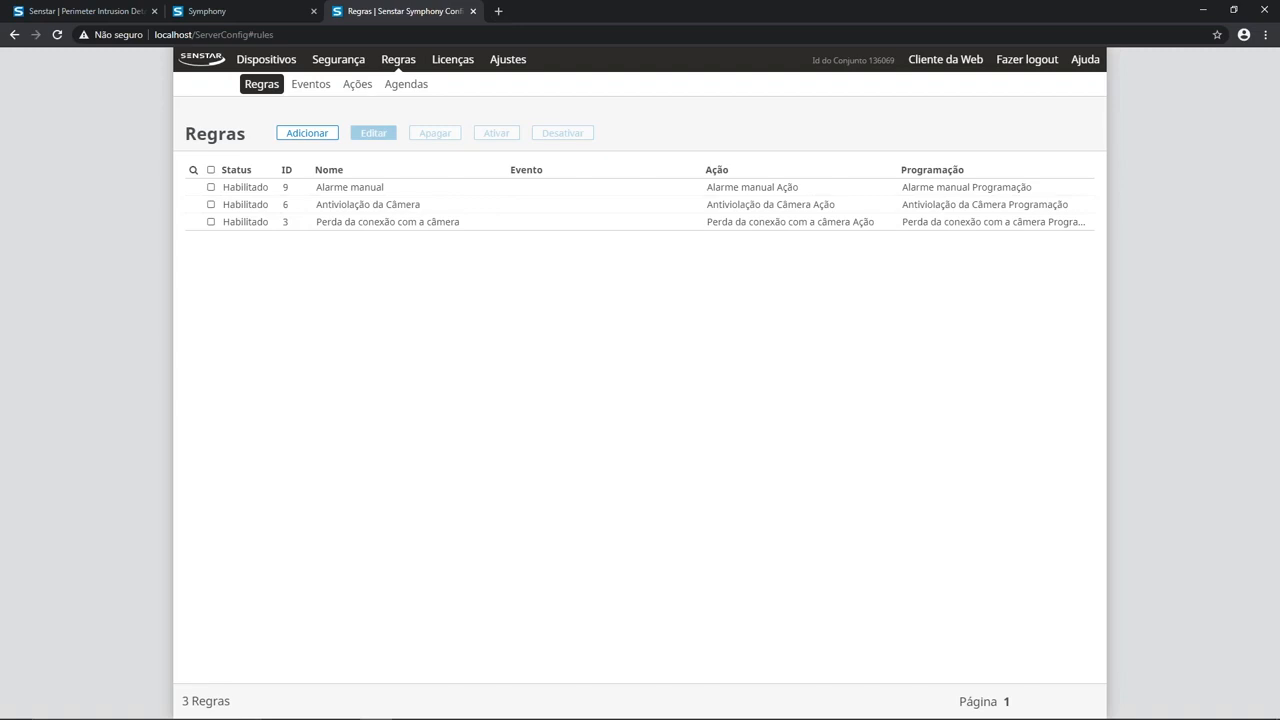
pyautogui.click(452, 59)
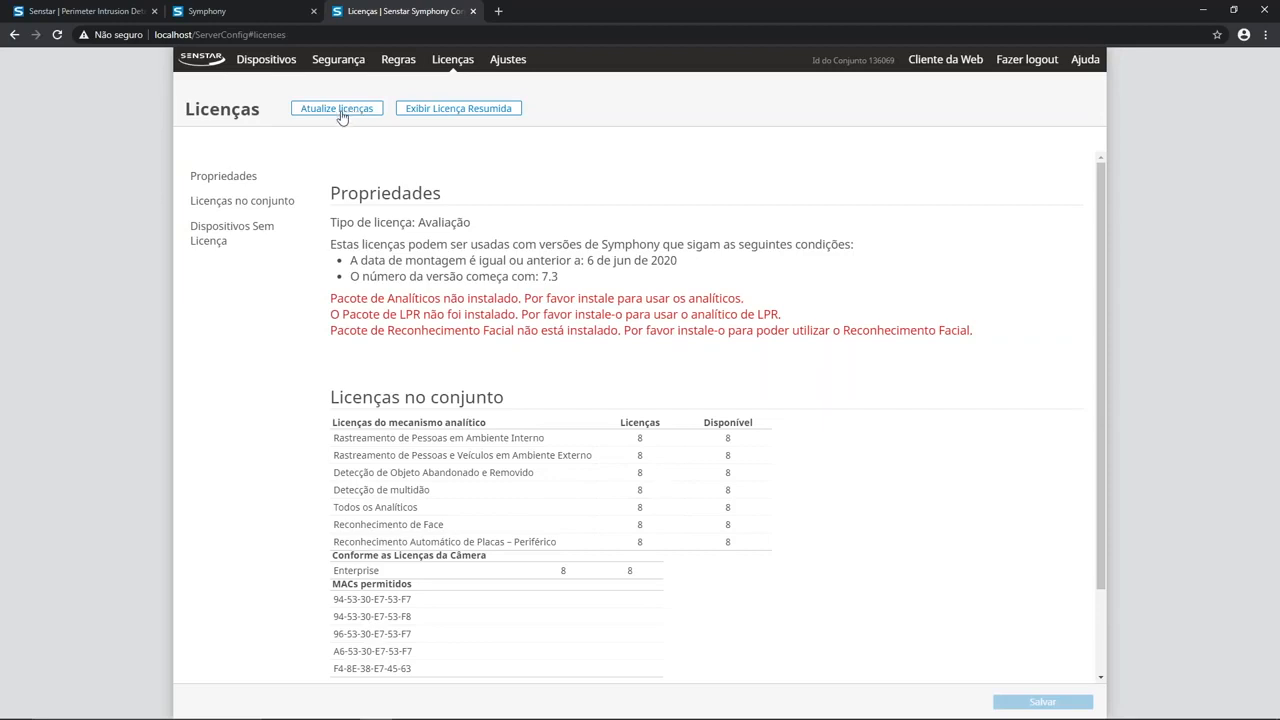
pyautogui.click(506, 60)
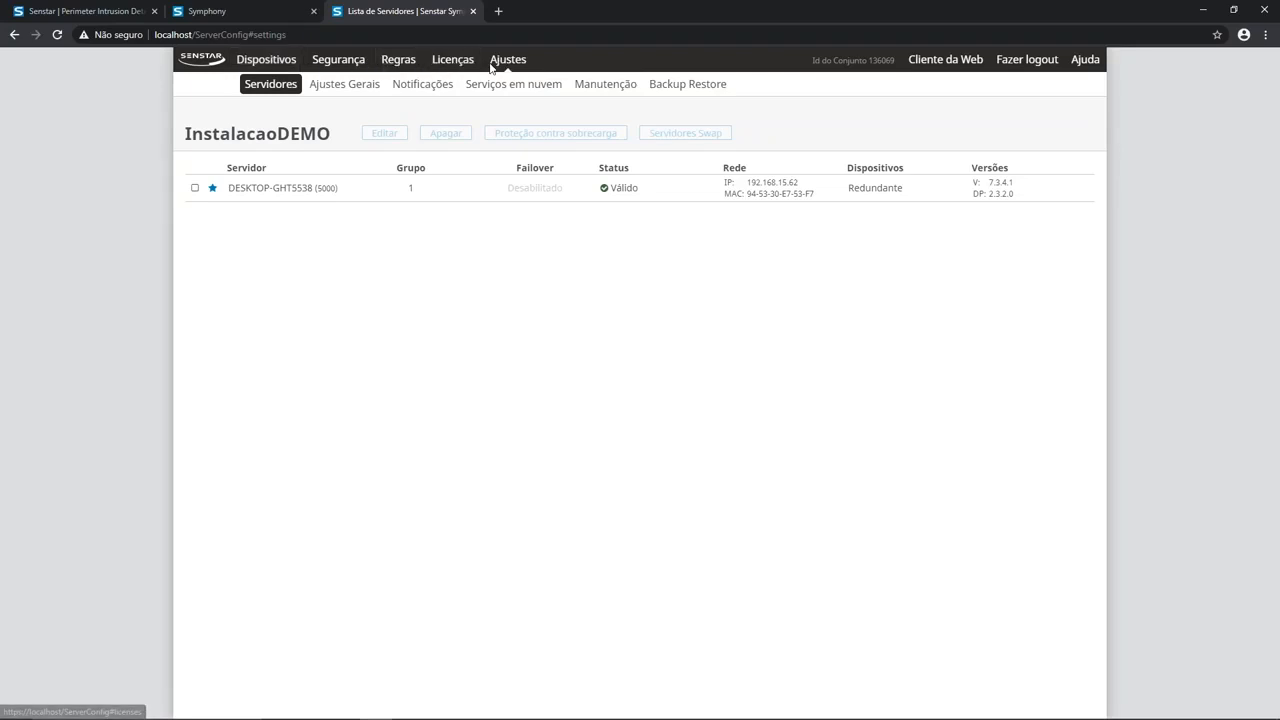
# Step: Open the page for adding cameras and view the available capture devices without adding any
pyautogui.click(266, 62)
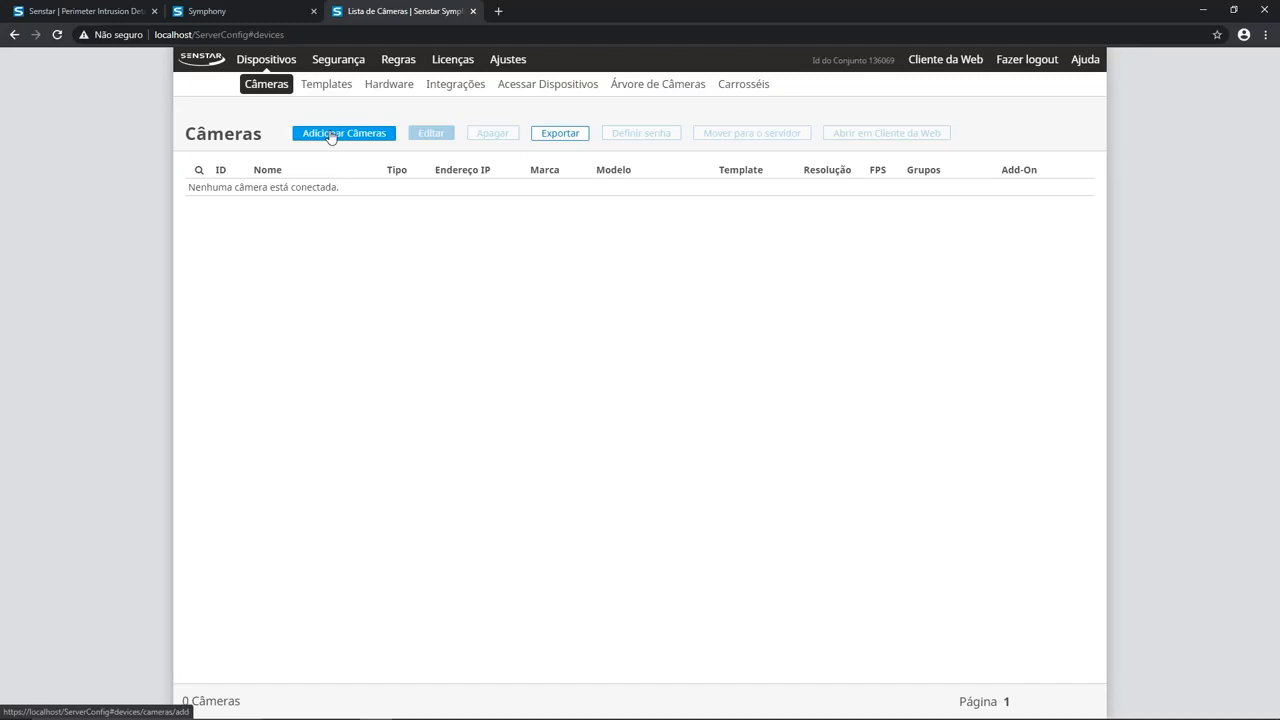
pyautogui.click(331, 136)
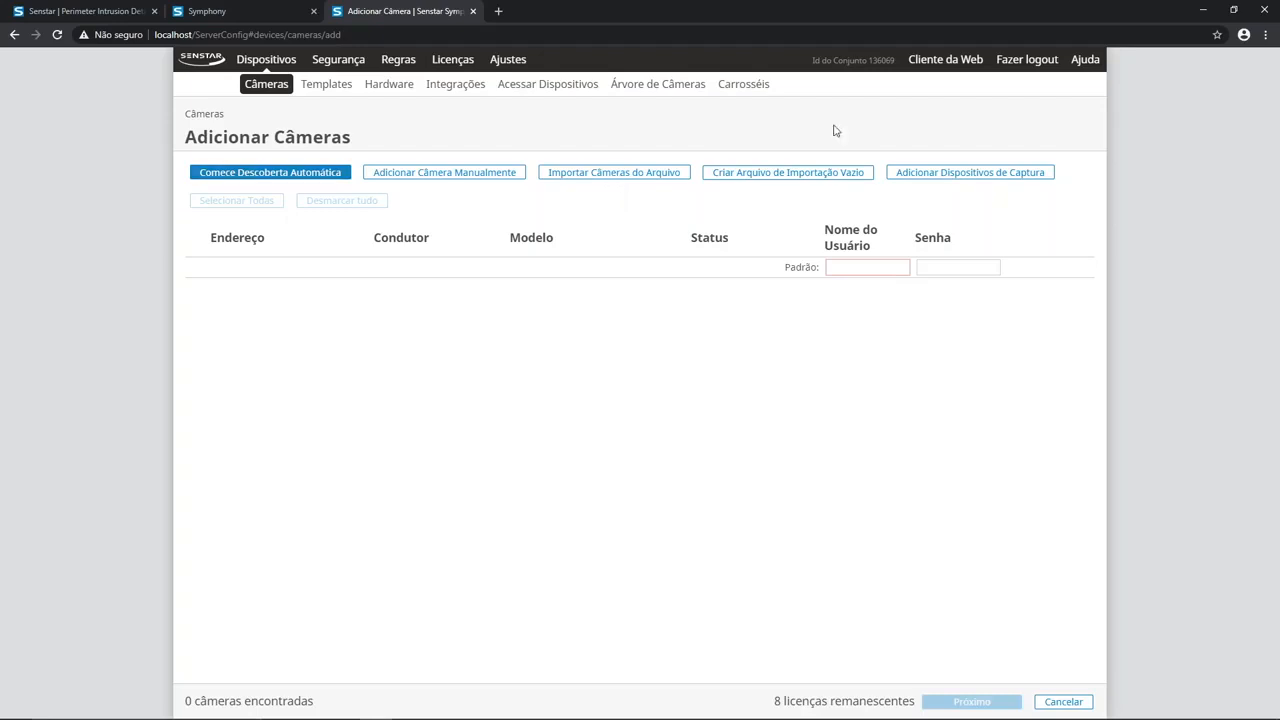
pyautogui.click(926, 176)
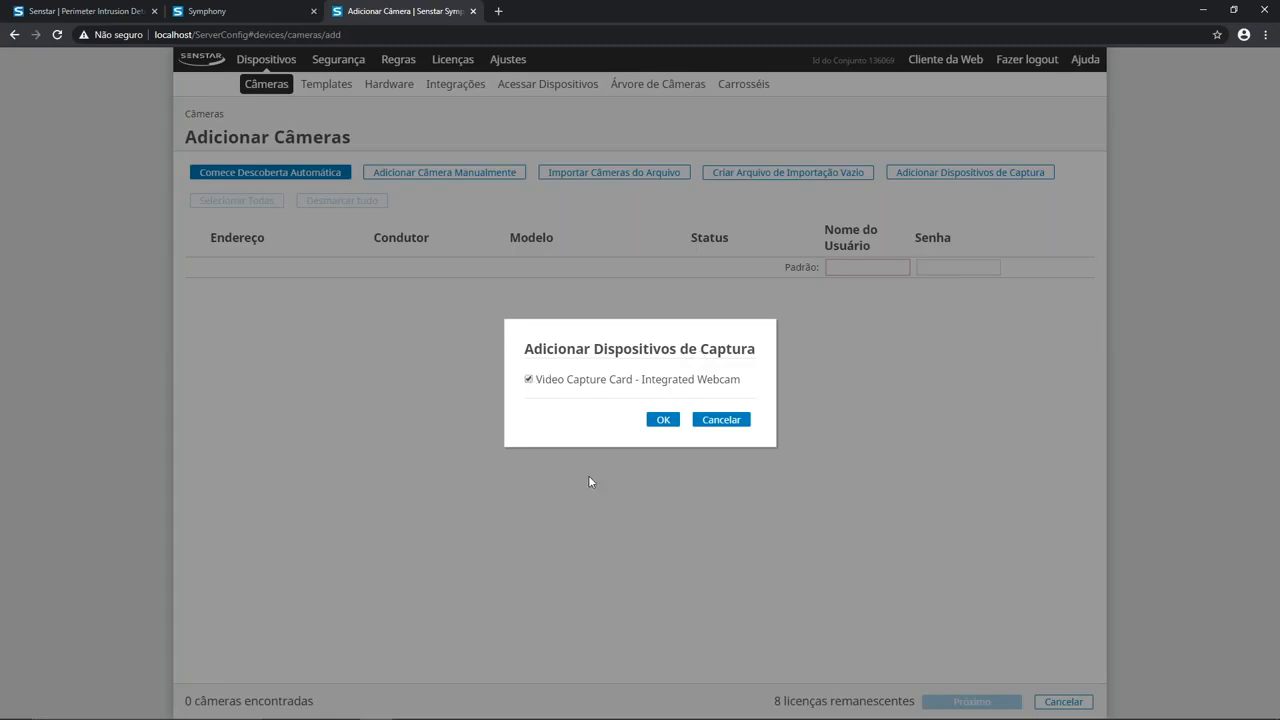
pyautogui.click(713, 421)
# Step: Start automatic camera discovery, using admin as the username and entering the camera password to connect
pyautogui.click(287, 176)
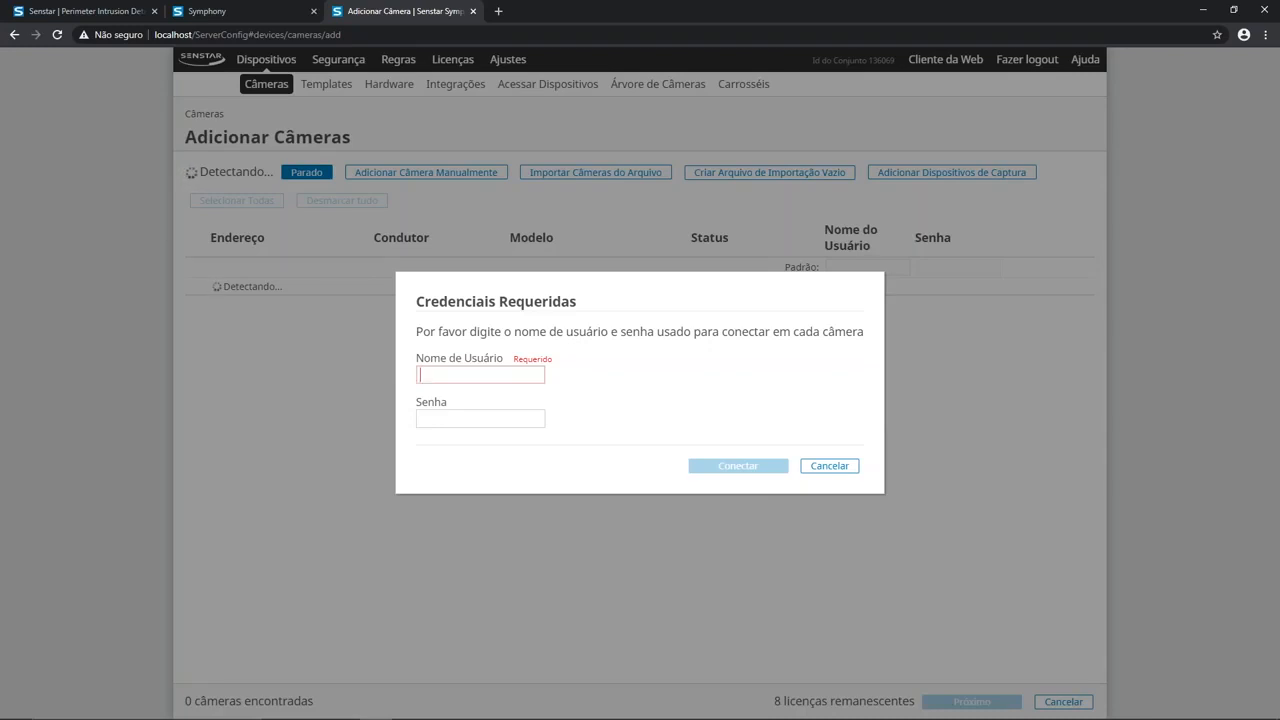
pyautogui.write('admin')
pyautogui.press('Tab')
pyautogui.write('•••••••••••')
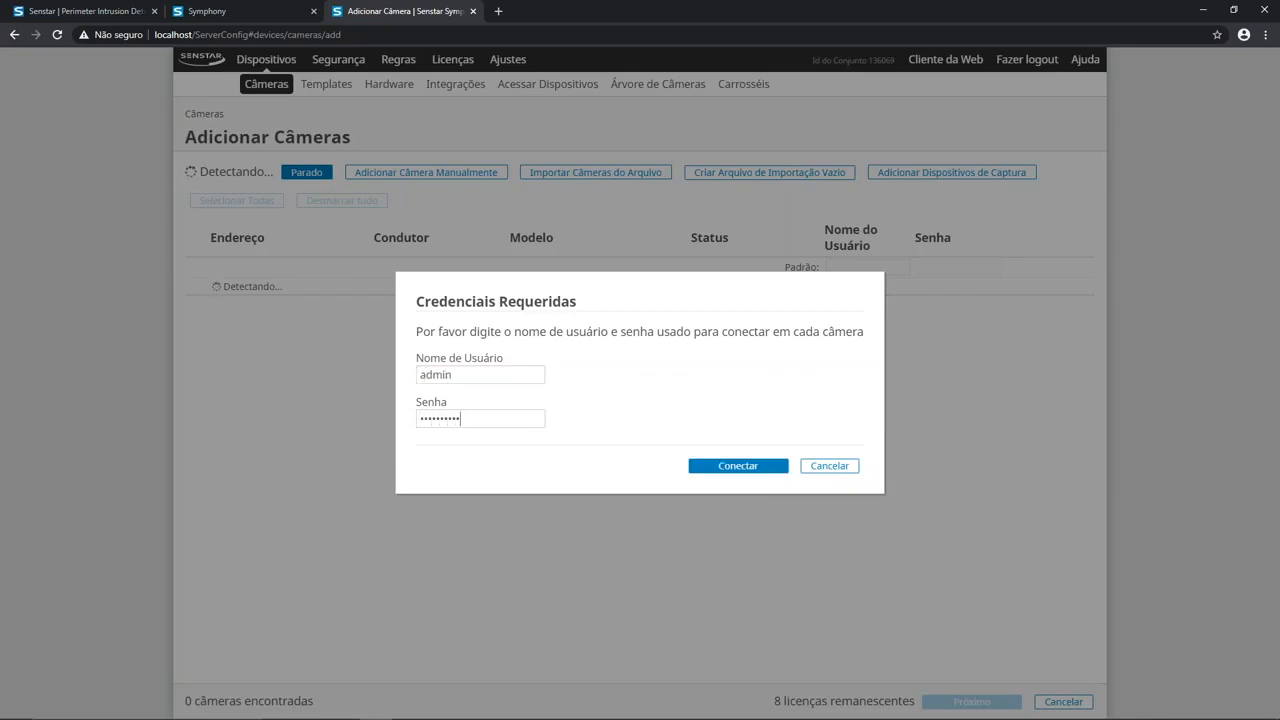
pyautogui.click(727, 476)
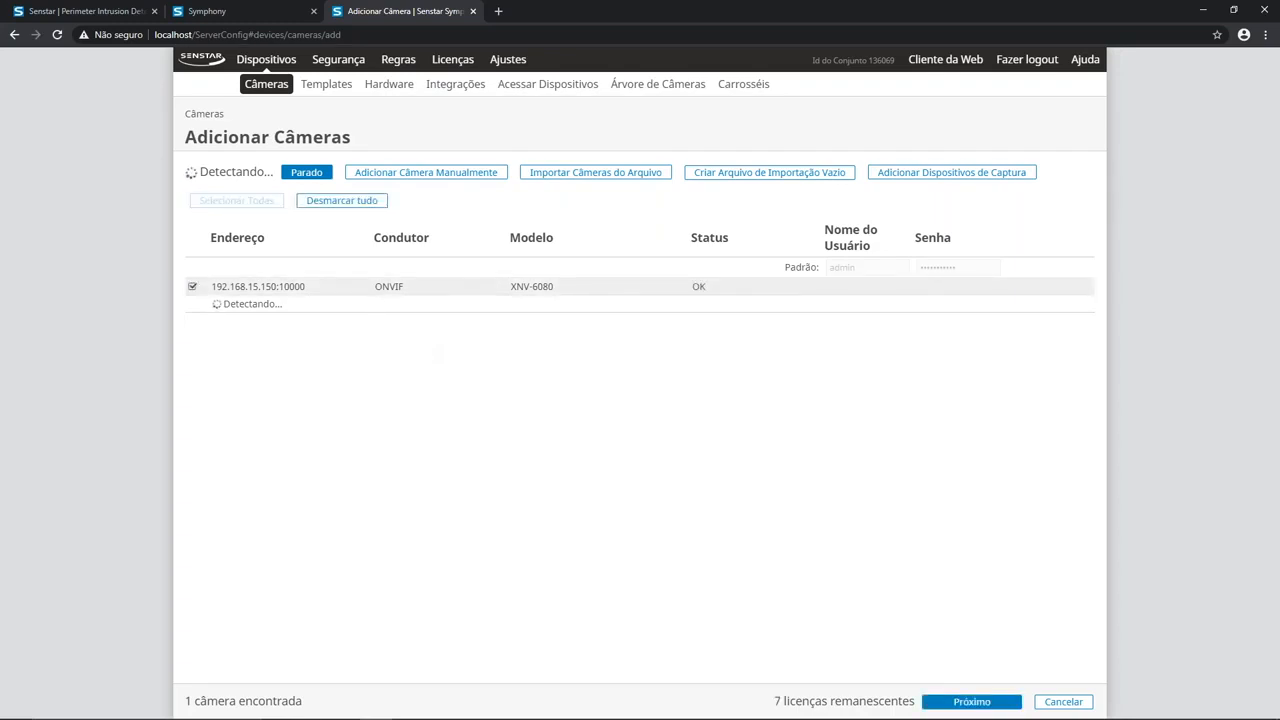
# Step: Stop the discovery and add the camera at 192.168.15.150:10000 with the Padrão template in the Dispositivos group
pyautogui.click(305, 180)
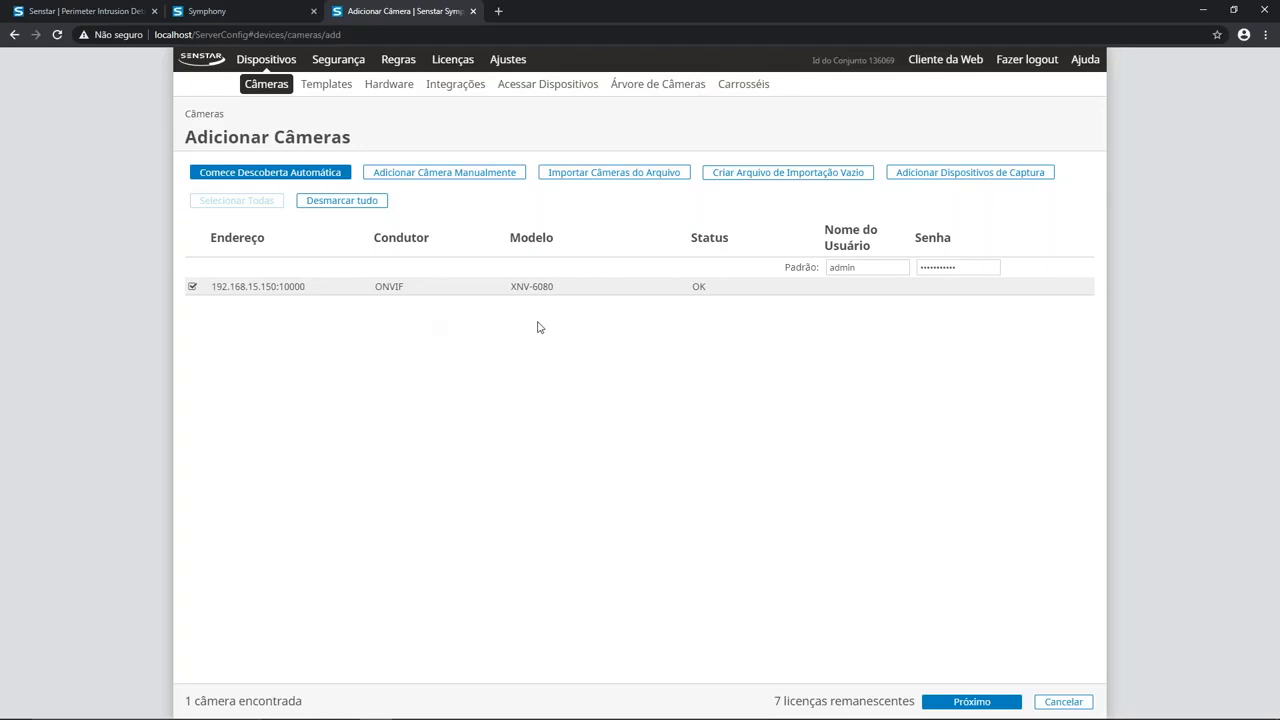
pyautogui.click(955, 703)
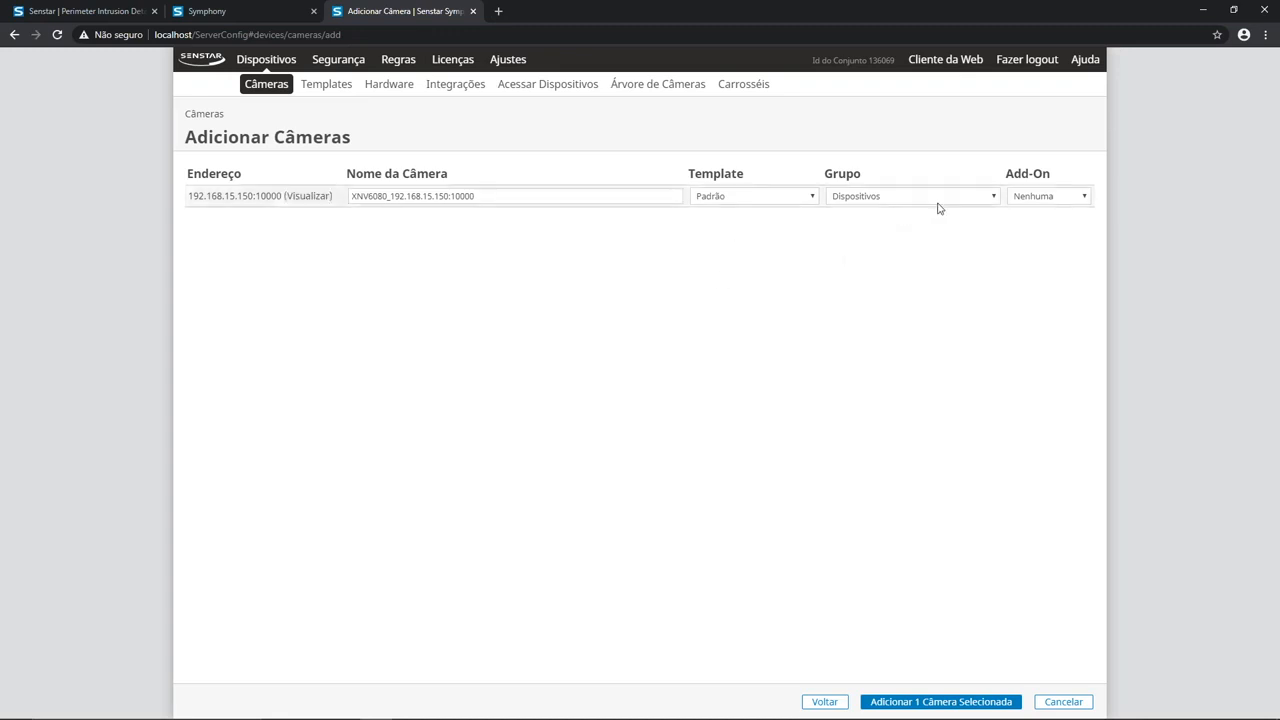
pyautogui.click(928, 703)
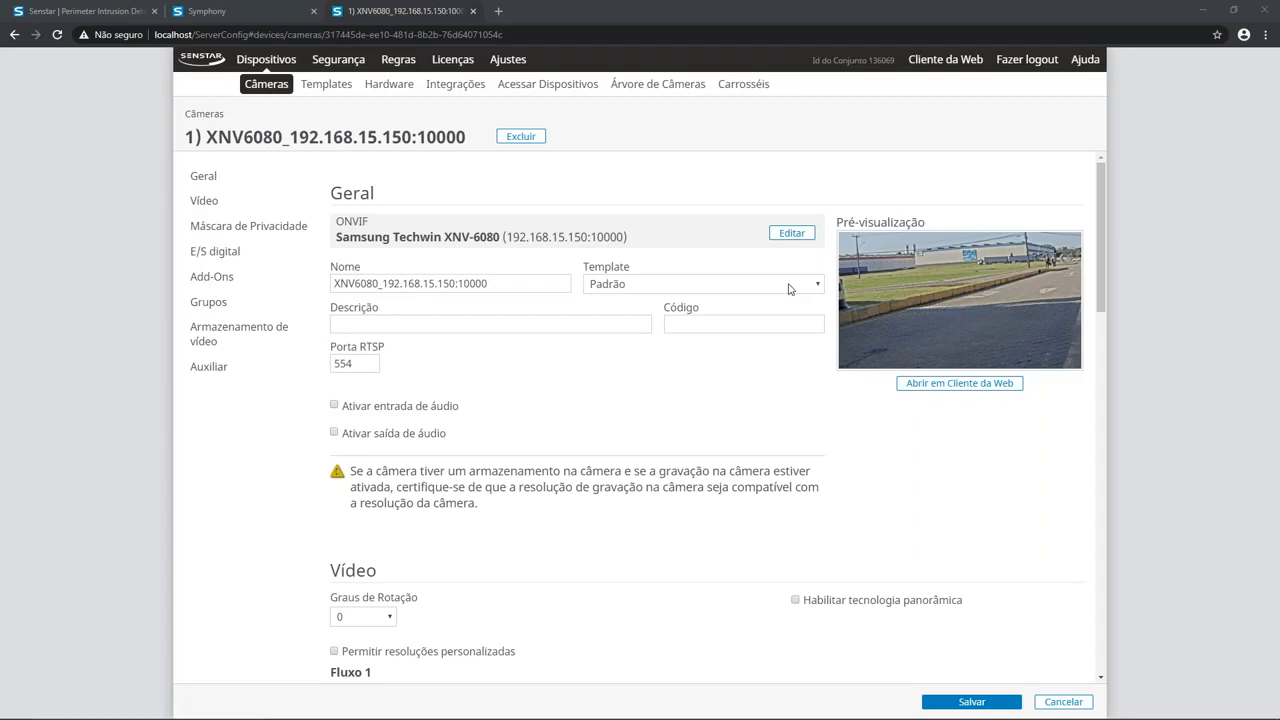
# Step: Change the new camera's brand to Hanwha, reconnect it, and return to the camera list
pyautogui.click(791, 233)
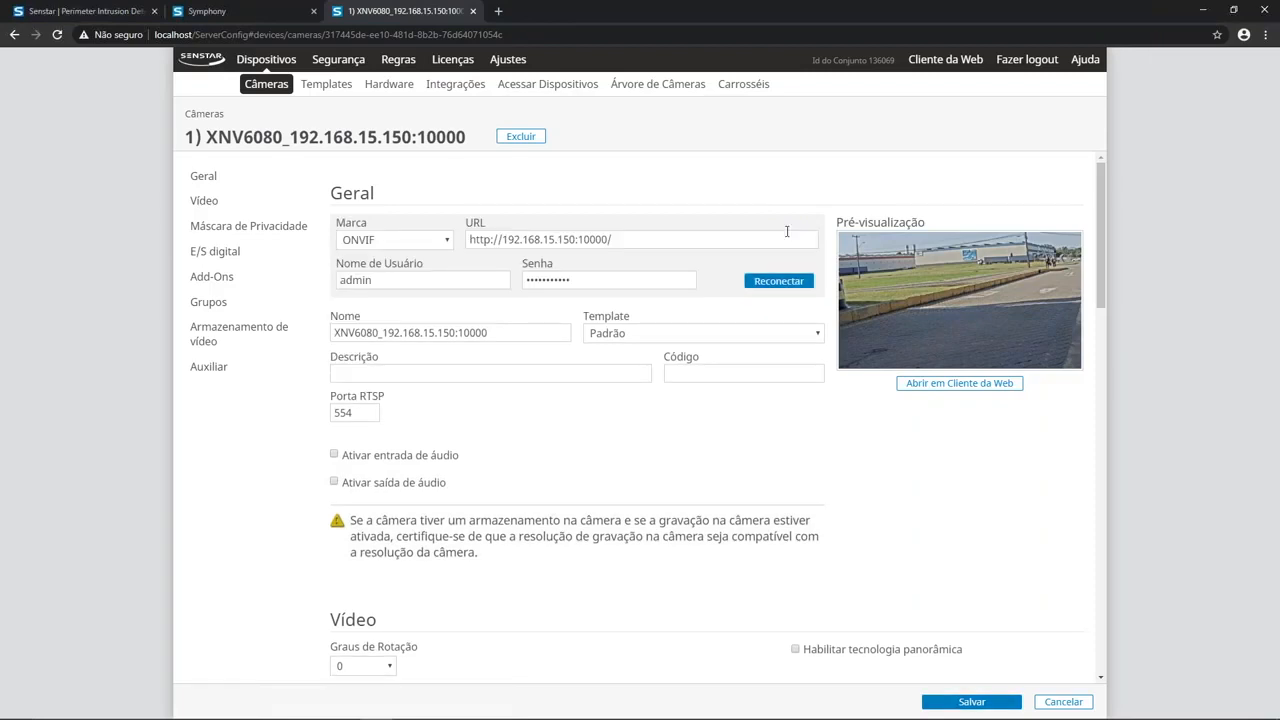
pyautogui.click(449, 242)
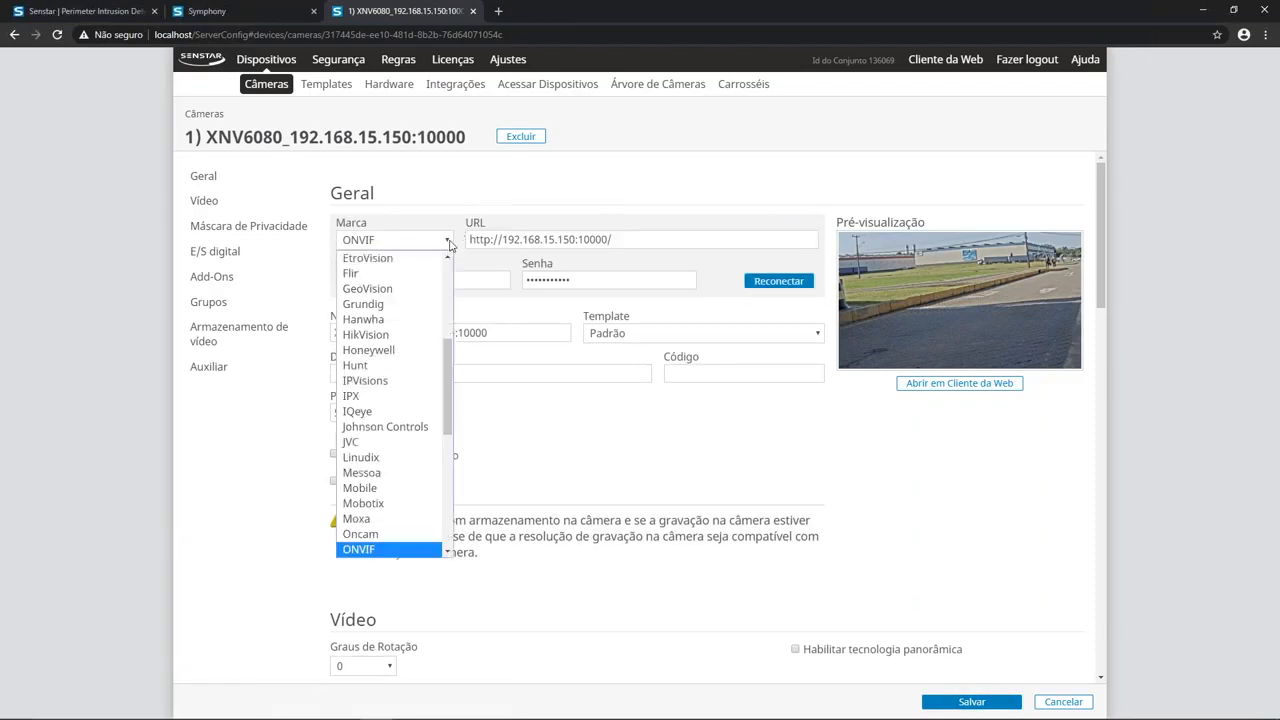
pyautogui.click(398, 320)
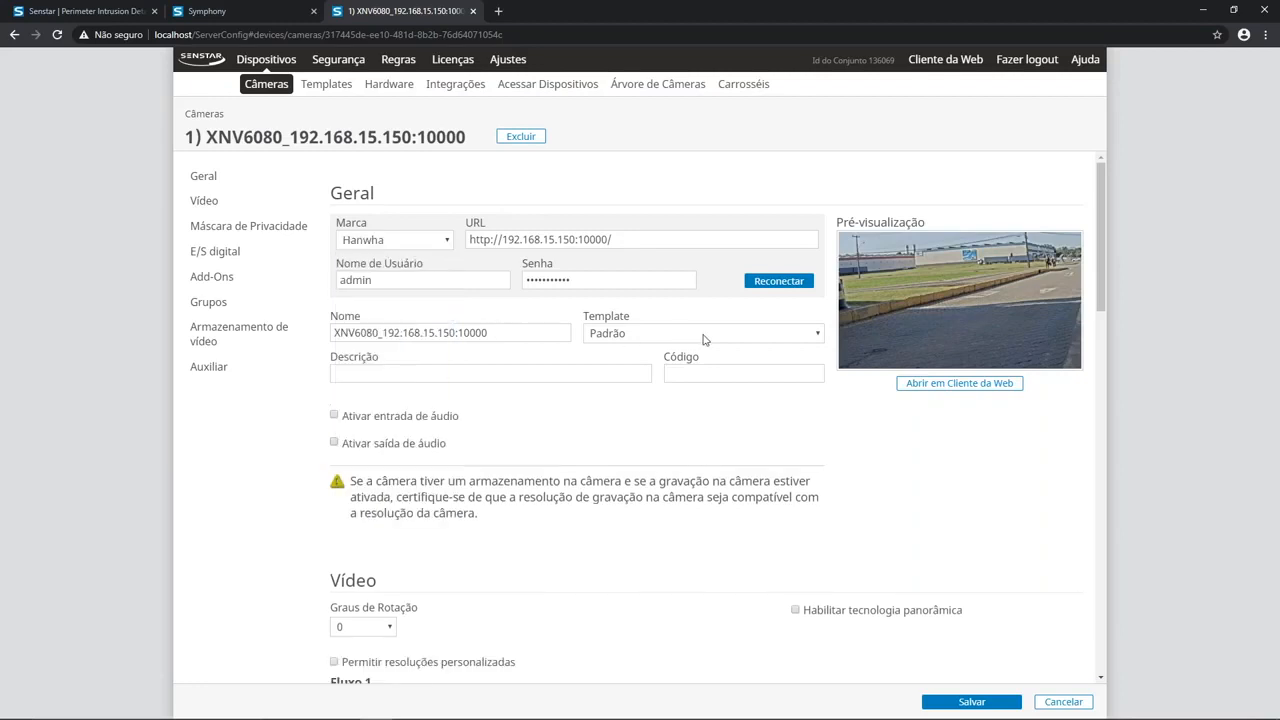
pyautogui.click(785, 288)
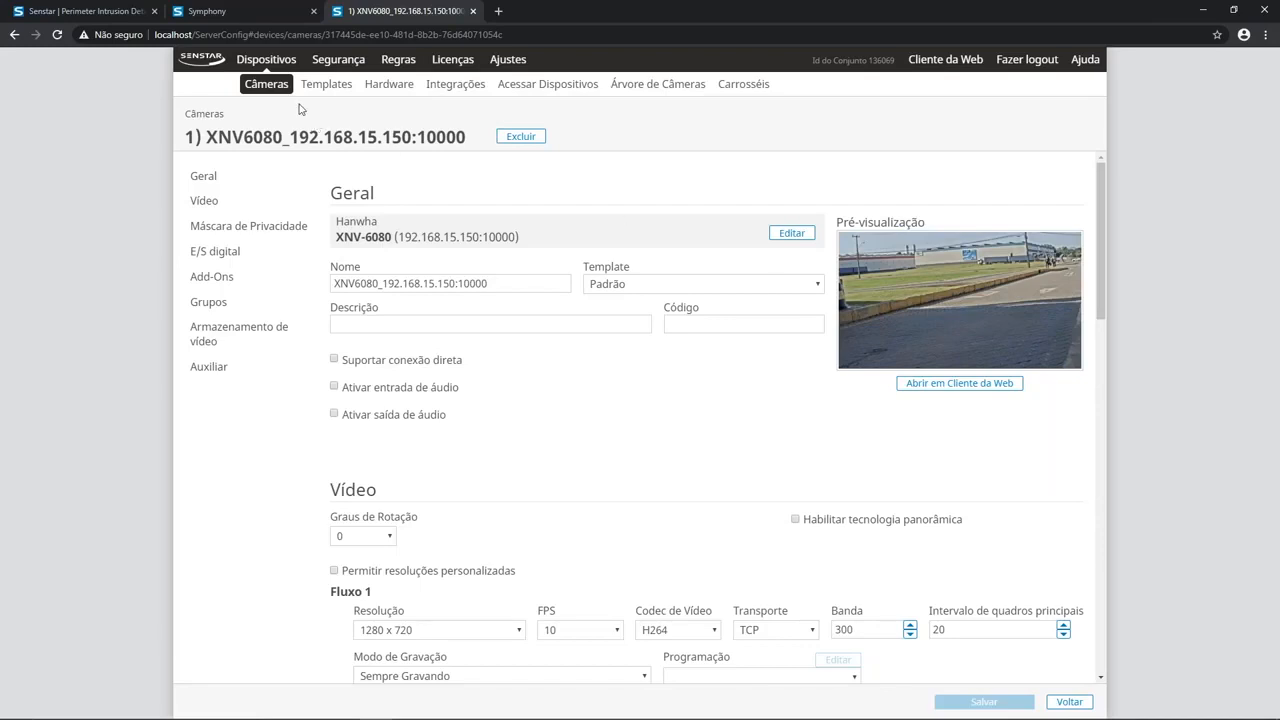
pyautogui.click(266, 88)
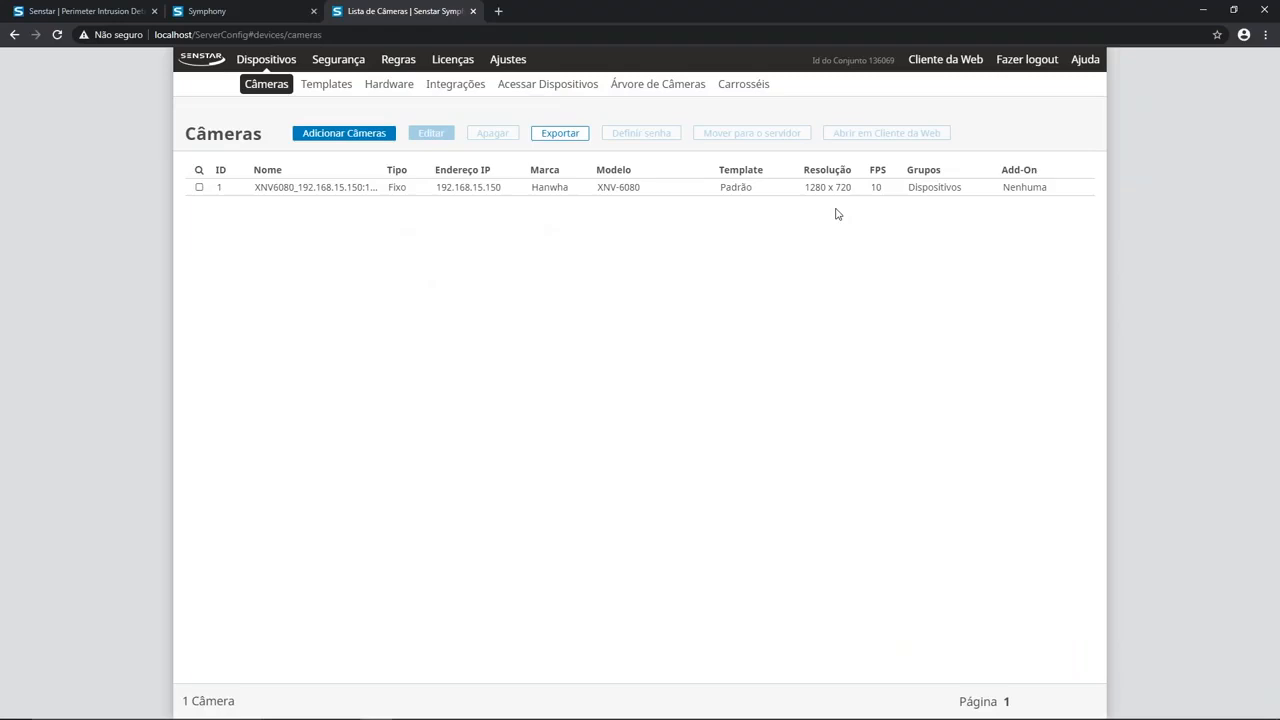
# Step: Install Symphony Analytics Pack 1.3.4.1 from its desktop installer, accepting the licence terms, and close the setup
pyautogui.click(1203, 13)
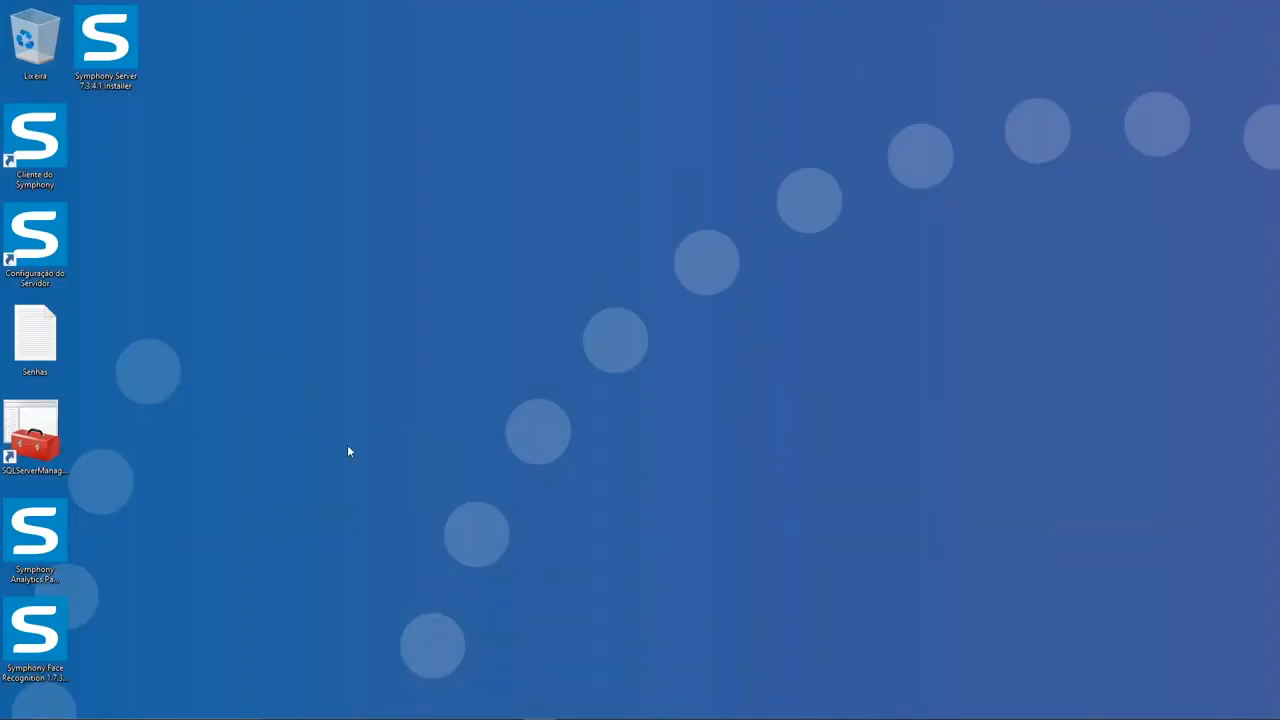
pyautogui.click(56, 552)
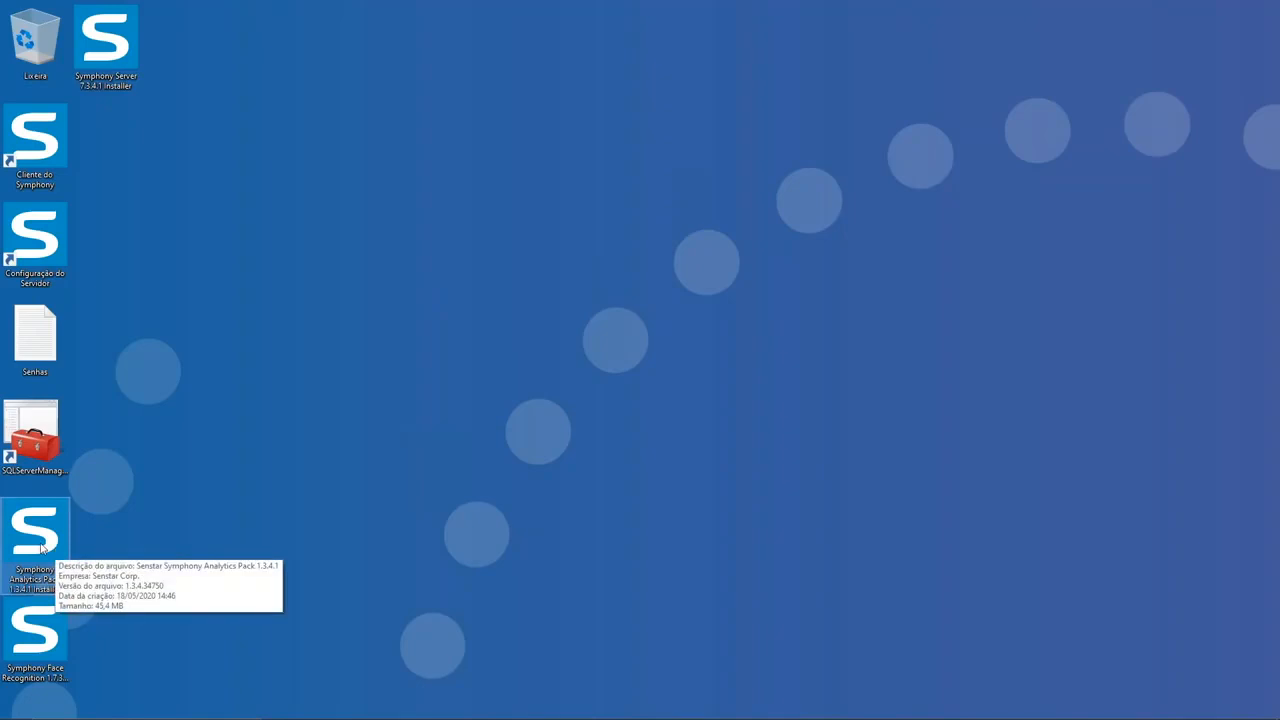
pyautogui.doubleClick(41, 546)
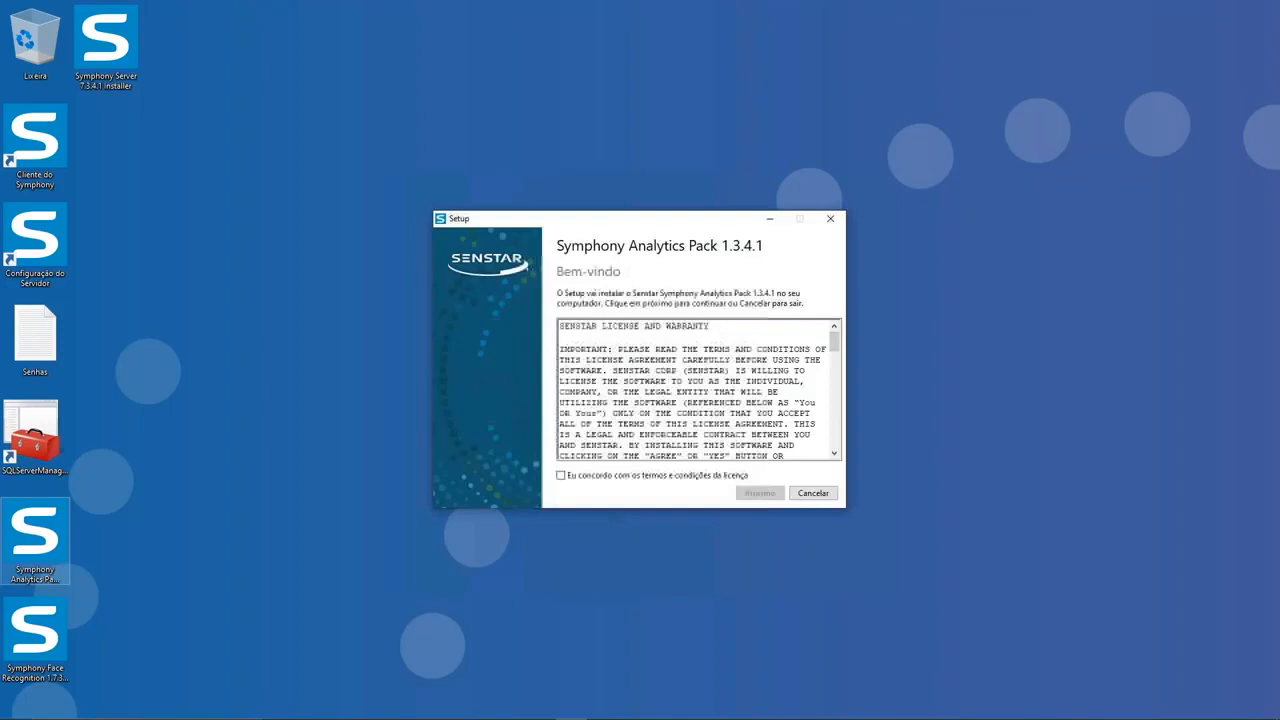
pyautogui.click(600, 477)
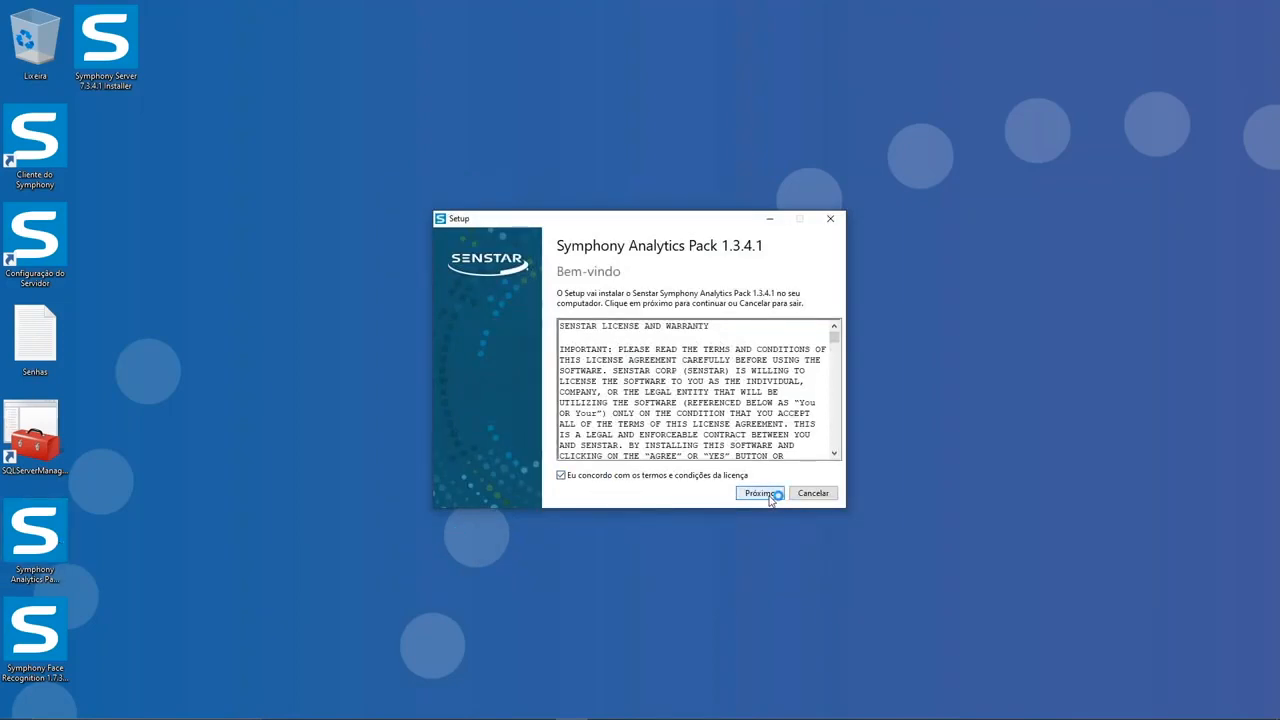
pyautogui.click(760, 494)
pyautogui.click(769, 497)
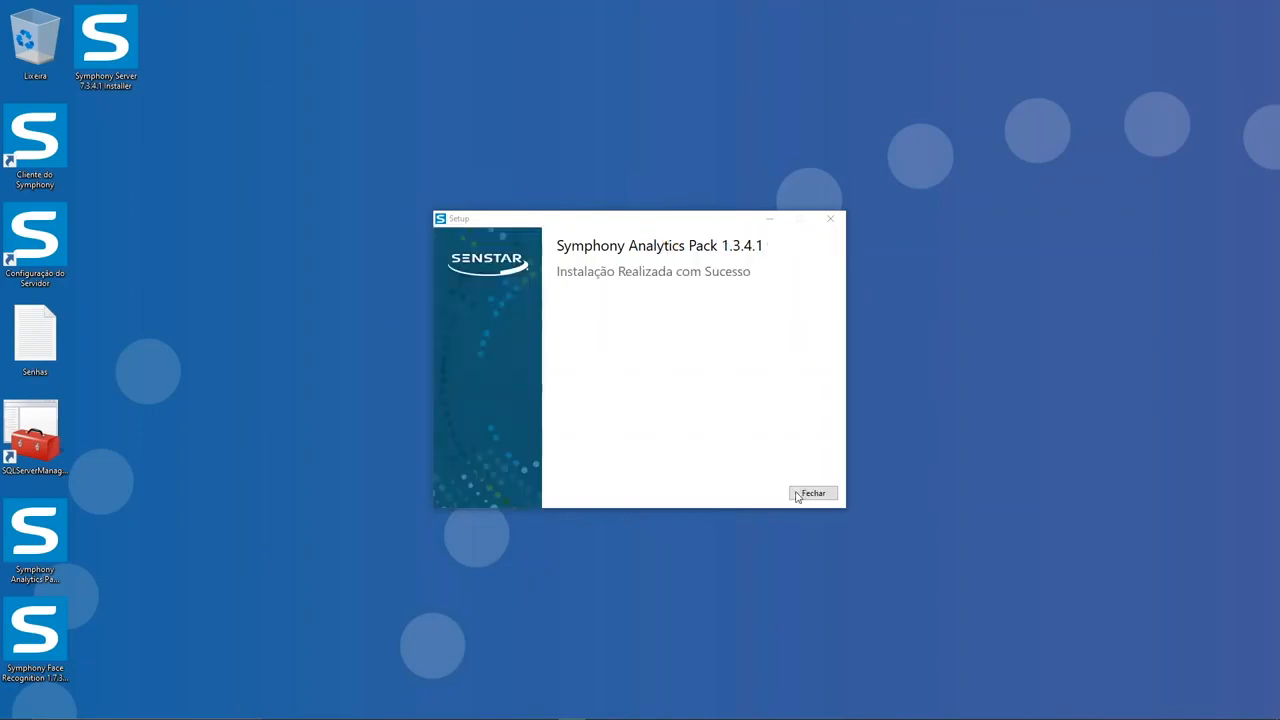
pyautogui.click(815, 493)
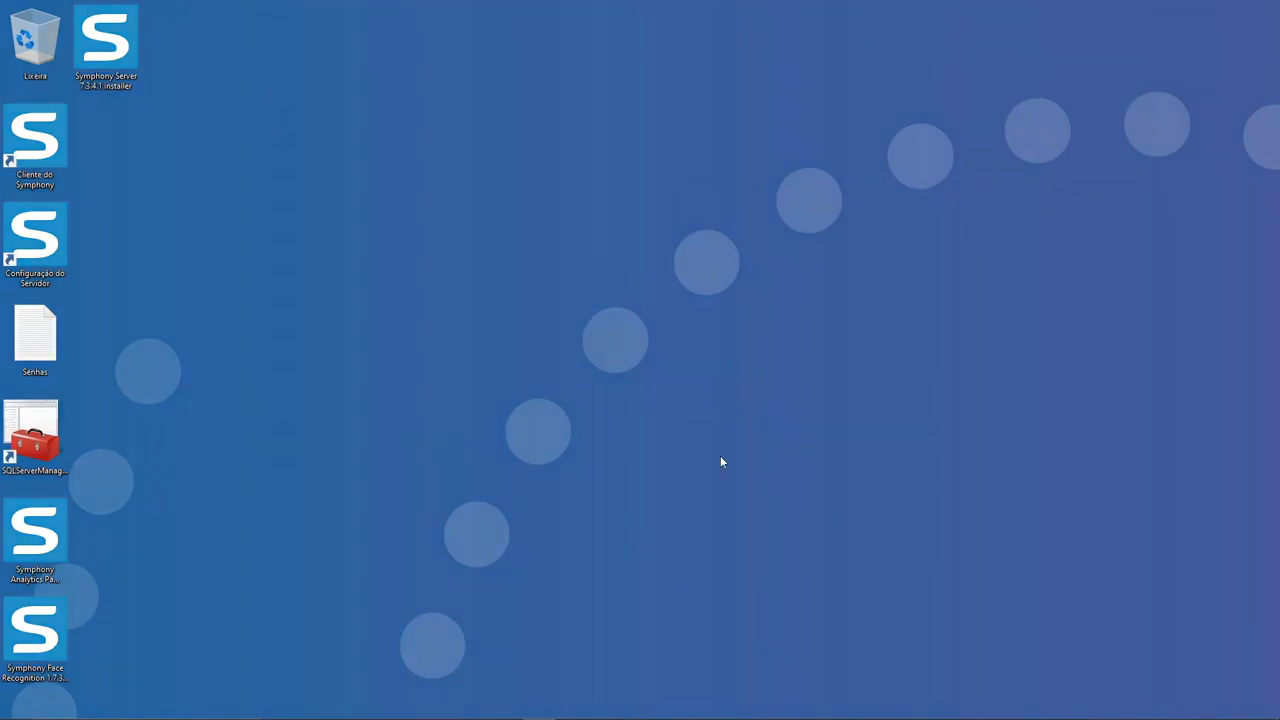
# Step: Open the server configuration, close the duplicate browser page, and open the settings of the Hanwha XNV-6080 camera
pyautogui.doubleClick(40, 250)
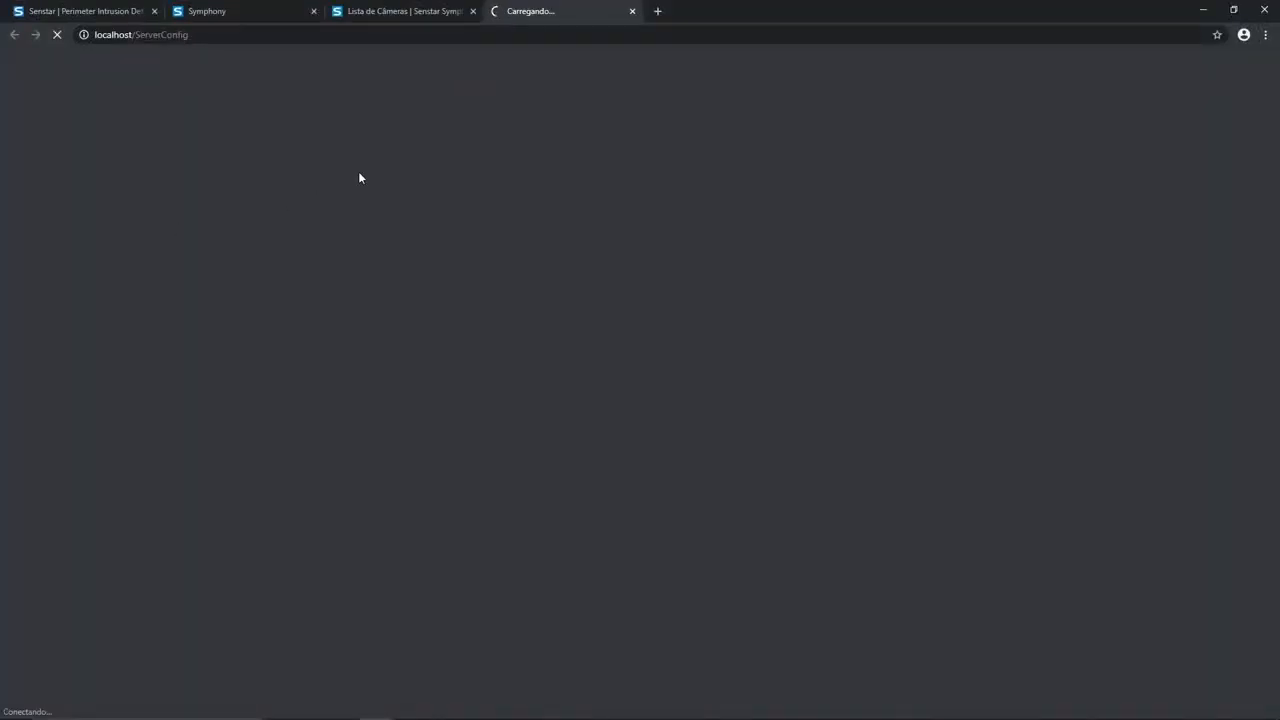
pyautogui.click(633, 12)
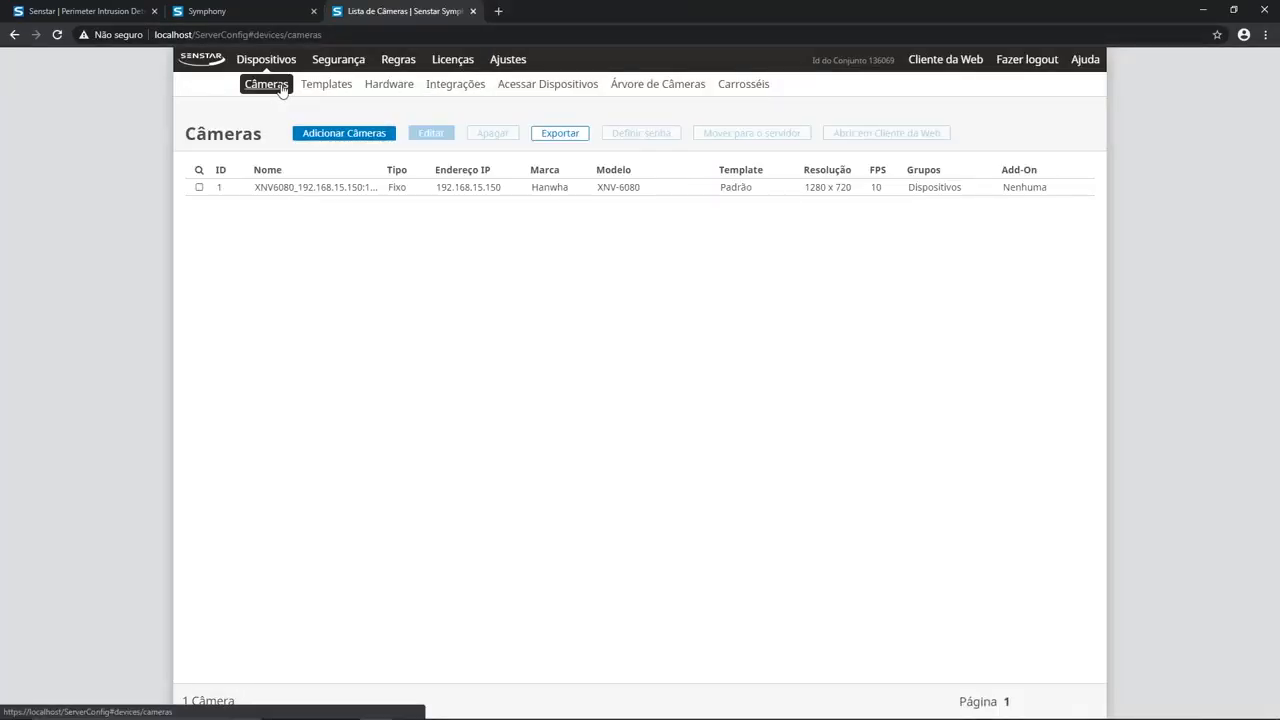
pyautogui.click(315, 190)
pyautogui.click(316, 191)
pyautogui.doubleClick(325, 197)
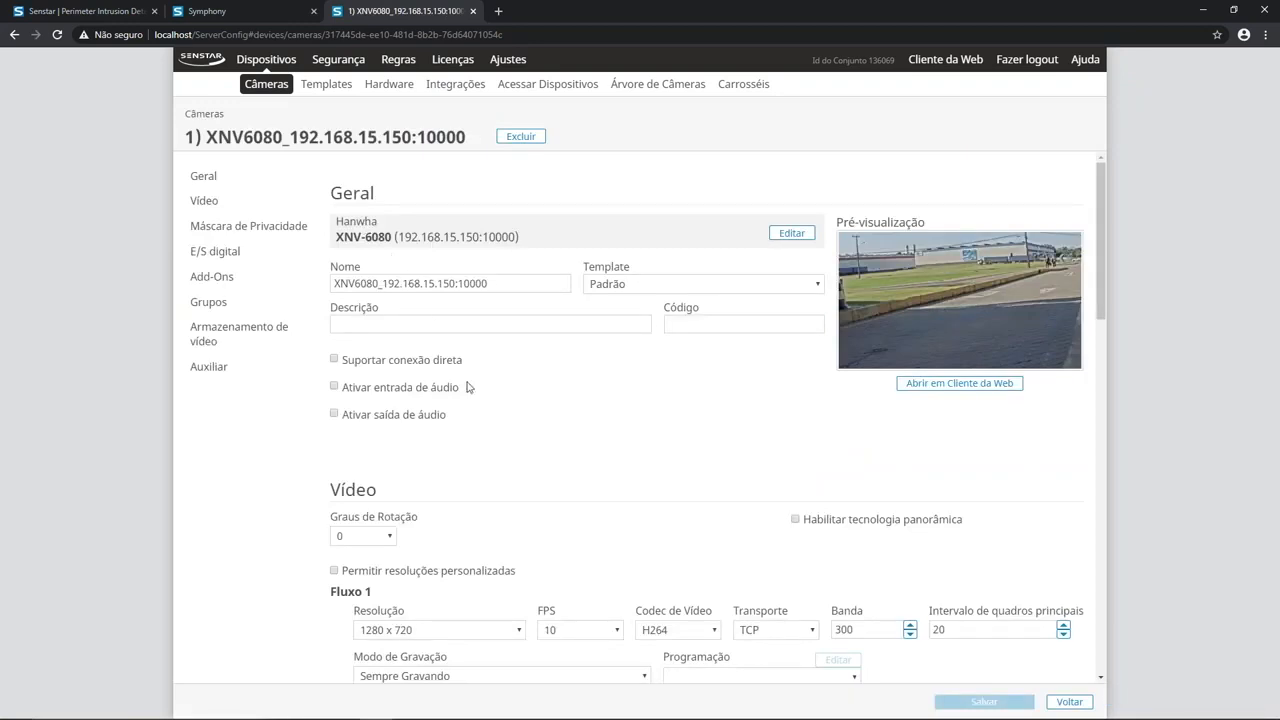
# Step: In the camera's Add-Ons section, request the Todos os Analíticos analytics licence and update the licence
pyautogui.scroll(-1, 537, 481)
pyautogui.scroll(-1, 537, 481)
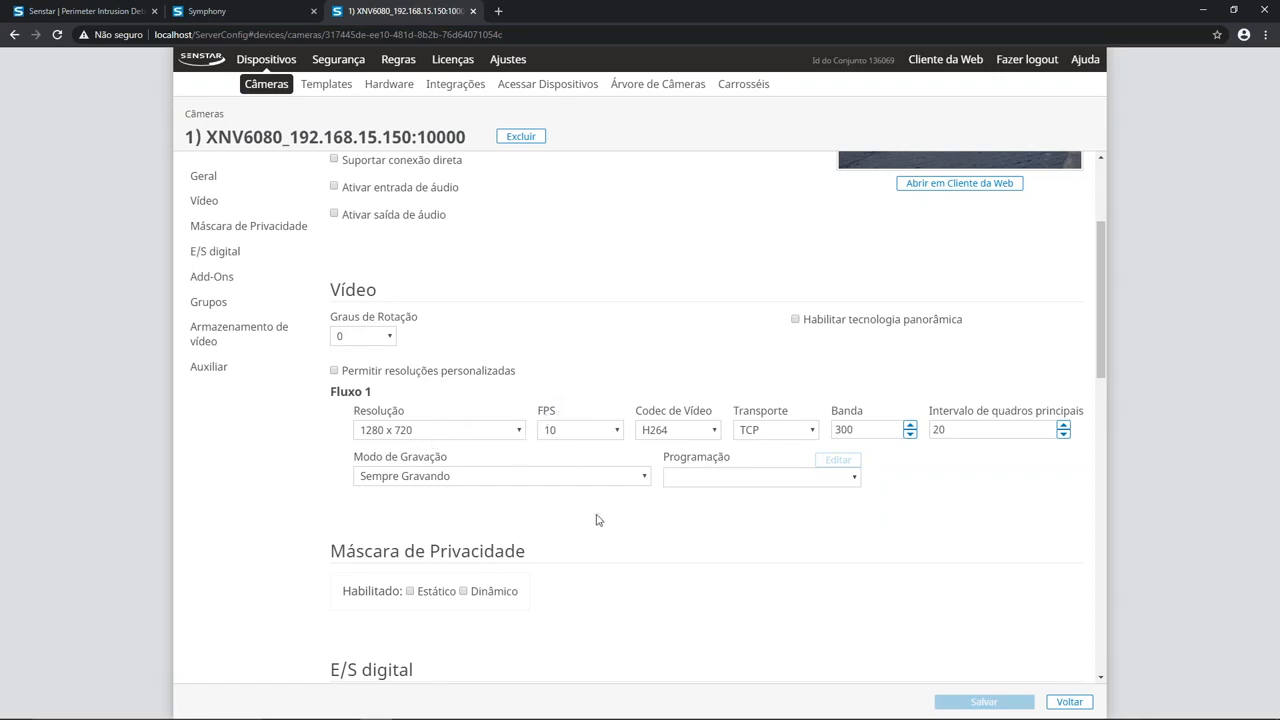
pyautogui.scroll(-4, 597, 519)
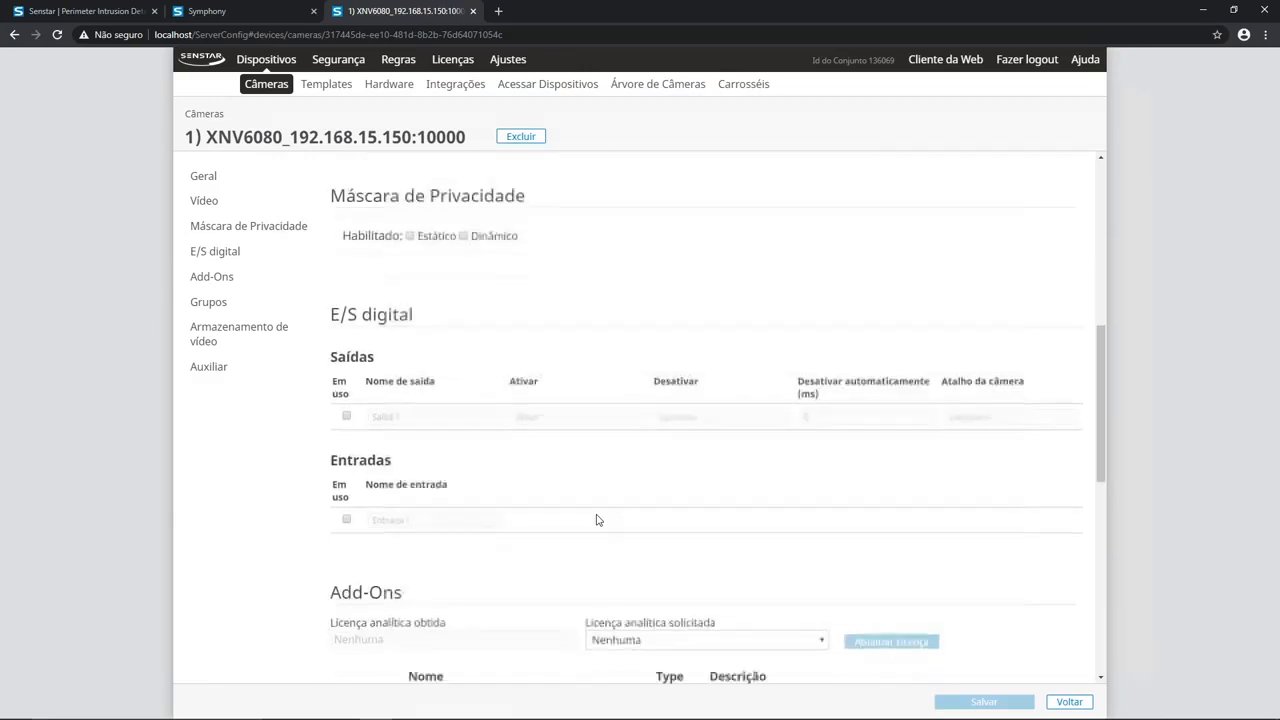
pyautogui.scroll(-3, 597, 519)
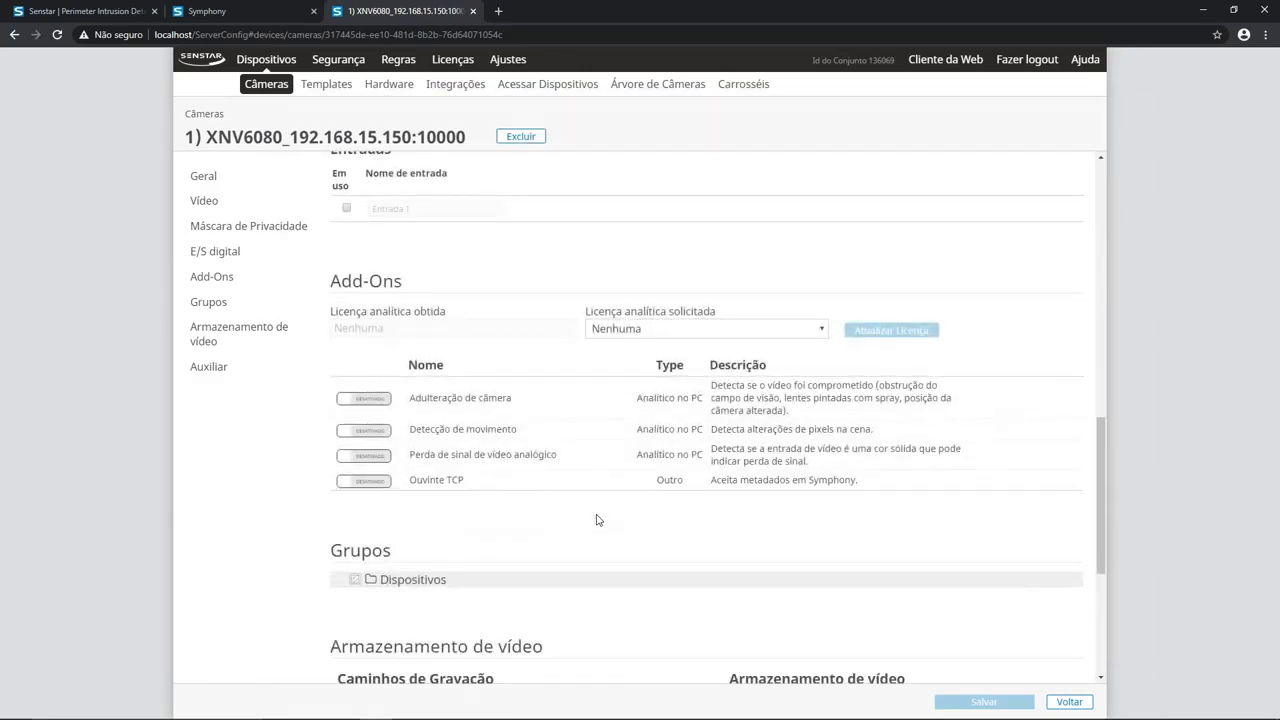
pyautogui.click(648, 330)
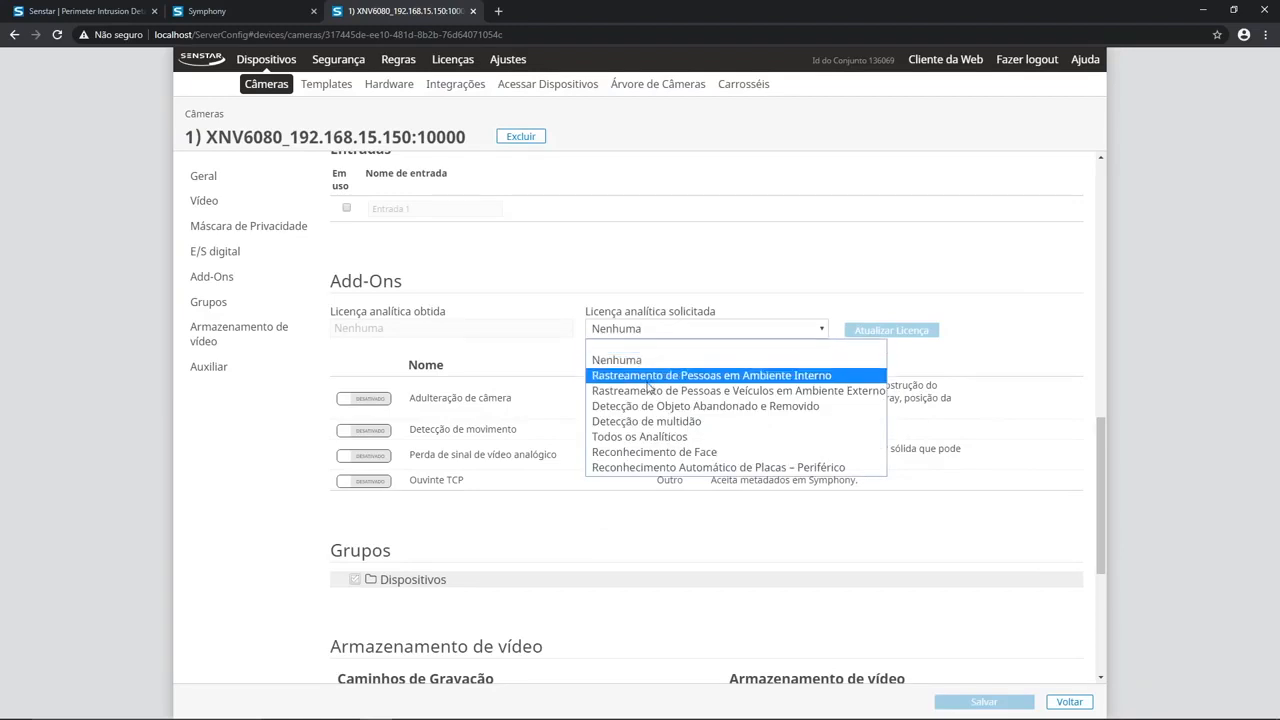
pyautogui.click(655, 437)
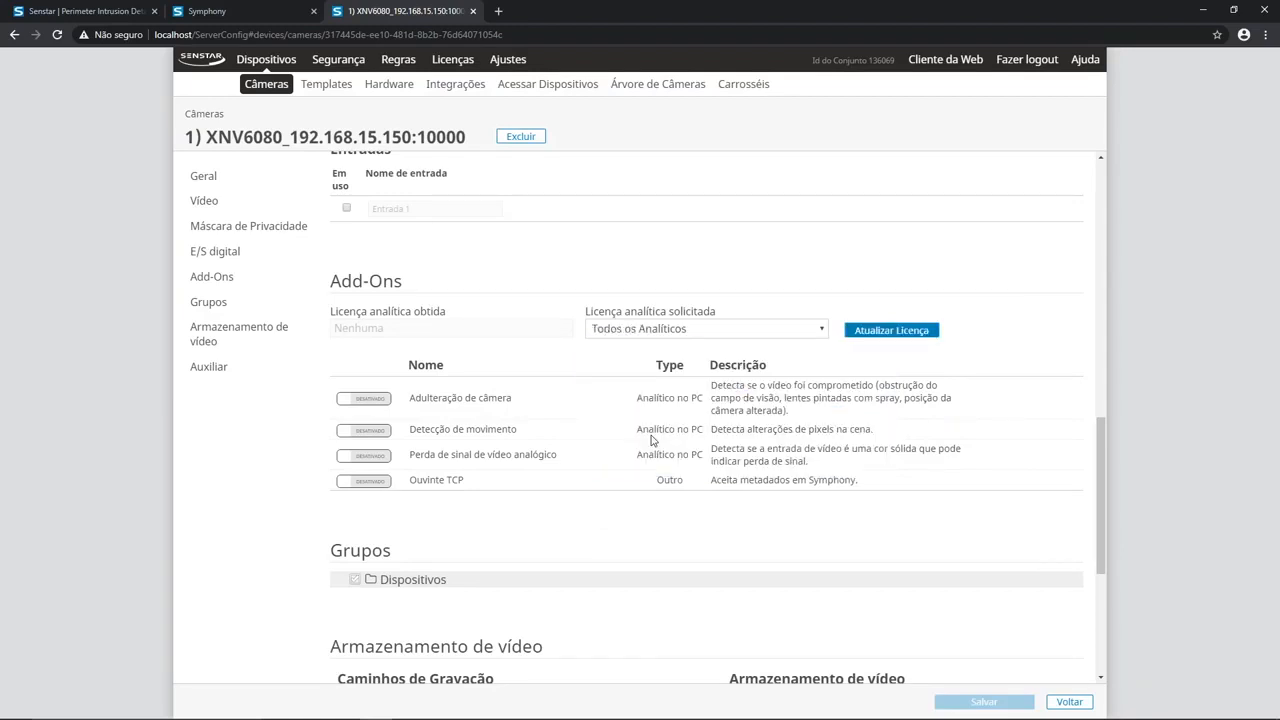
pyautogui.click(886, 331)
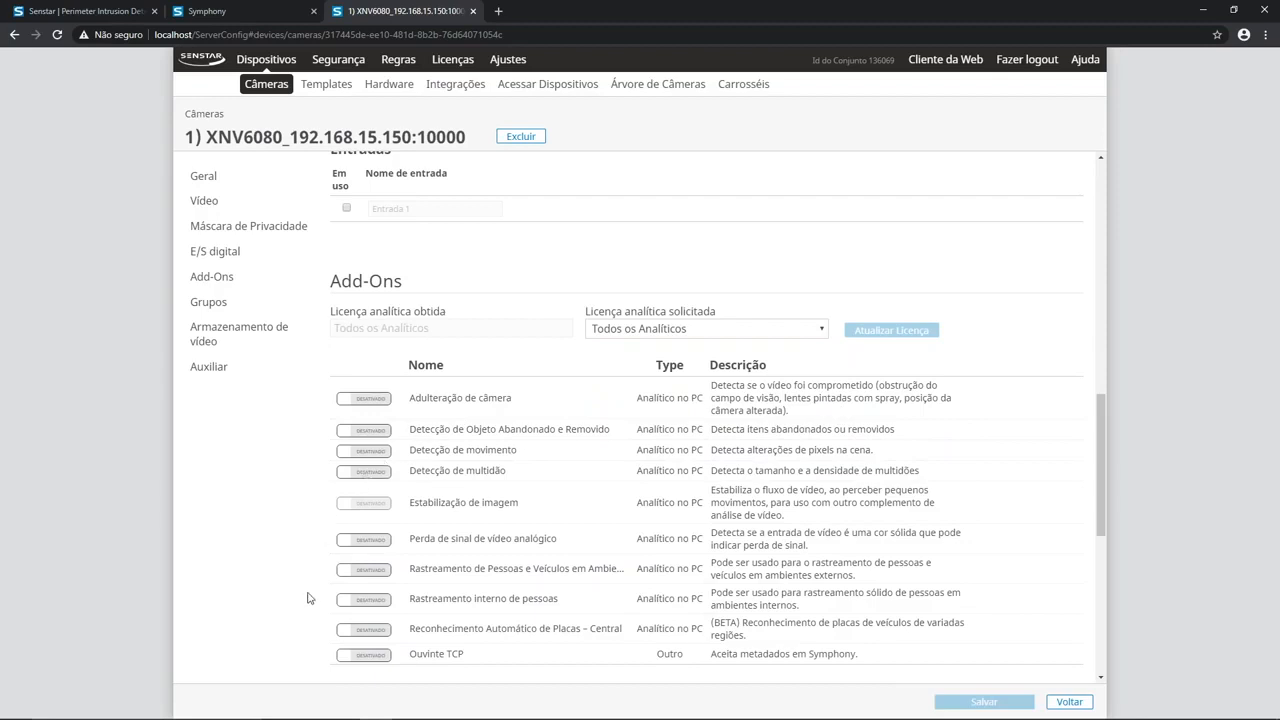
# Step: Enable the Reconhecimento Automático de Placas – Central add-on and configure its analysis resolution as 1280 x 720
pyautogui.click(370, 633)
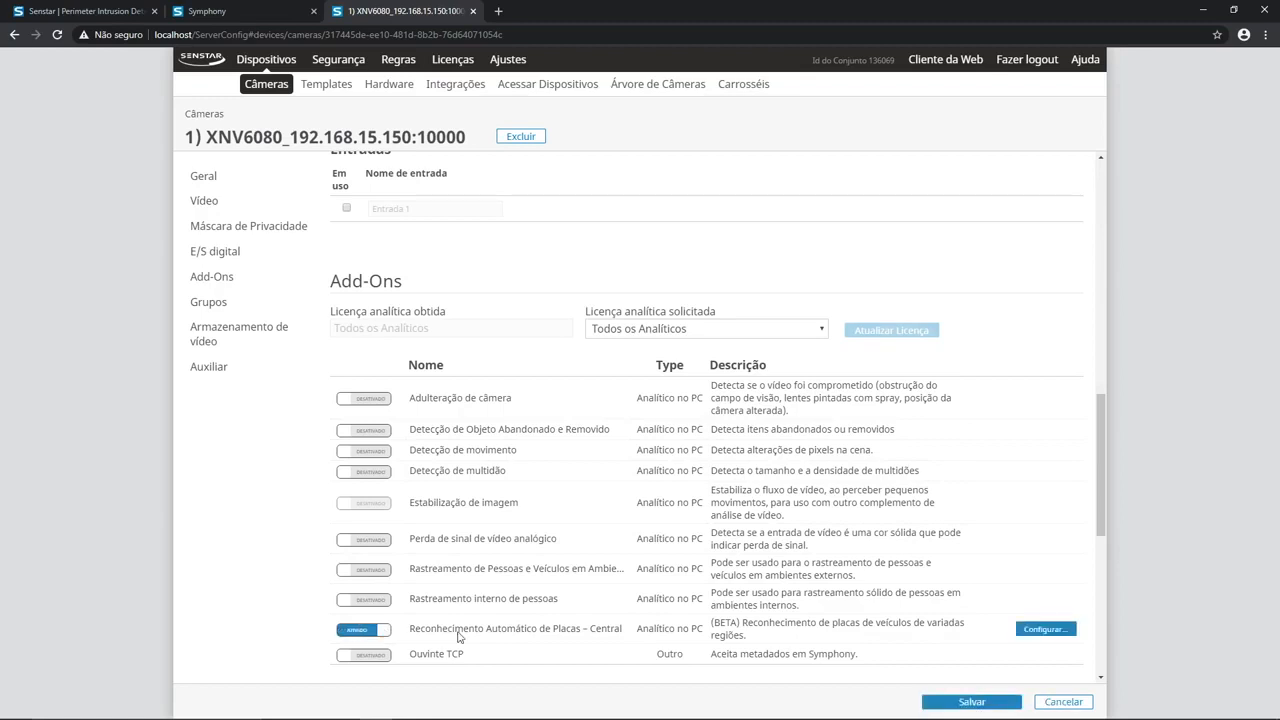
pyautogui.click(1045, 630)
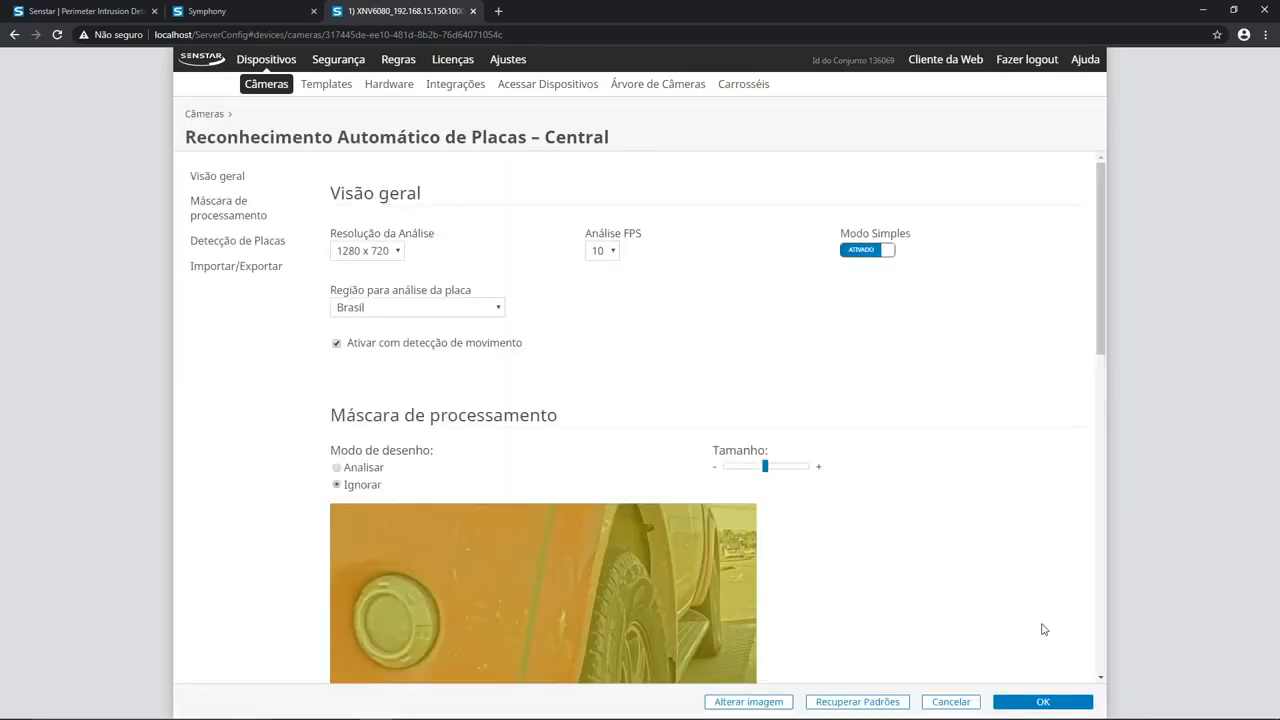
pyautogui.click(398, 251)
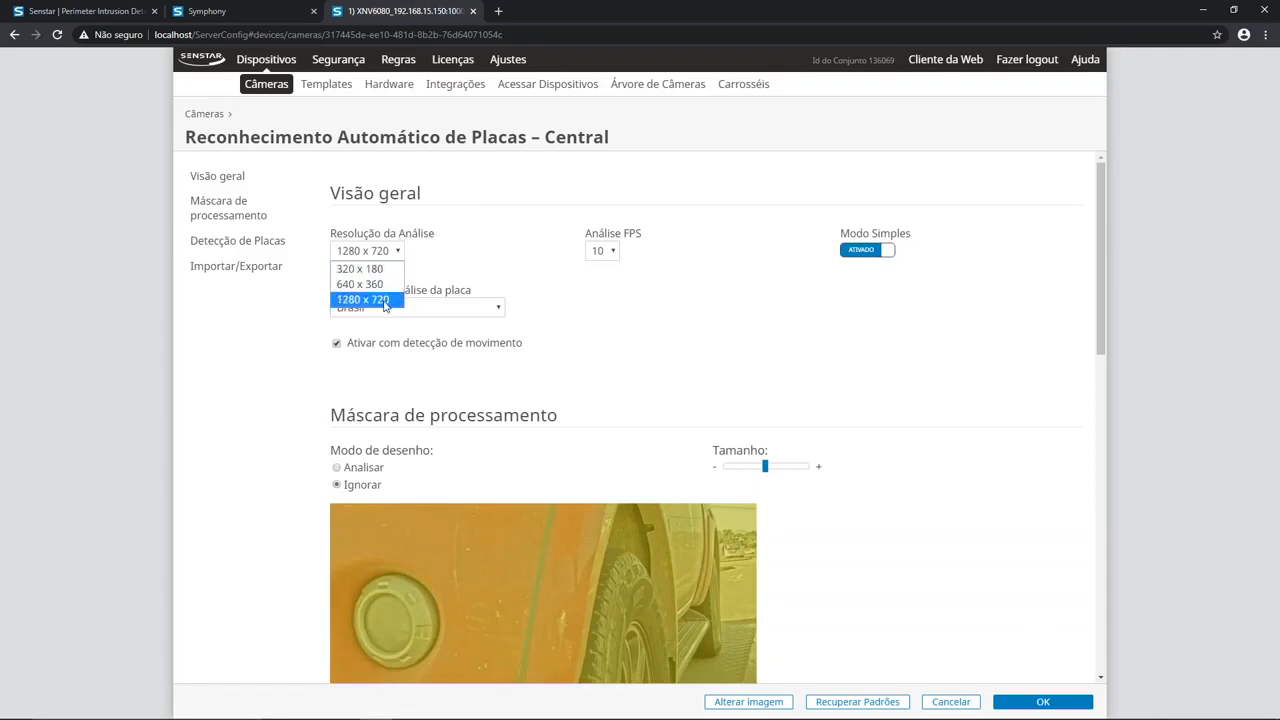
pyautogui.click(385, 300)
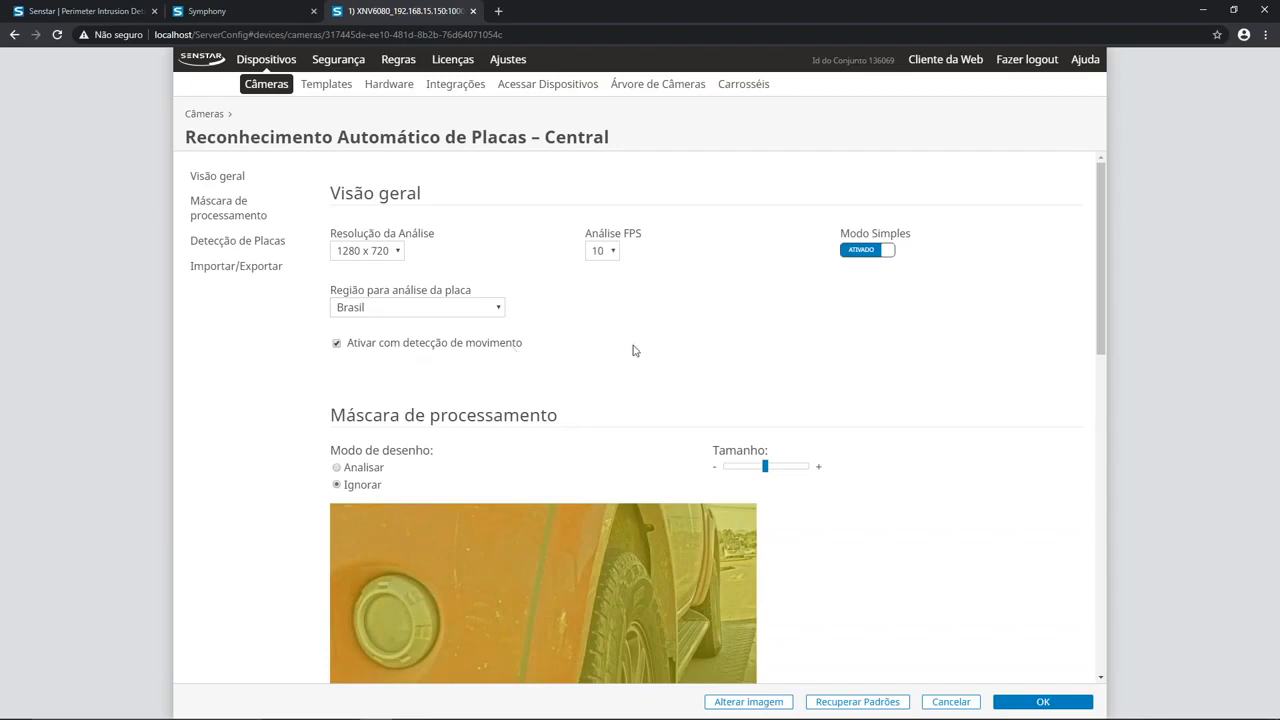
# Step: Turn off Modo Simples for plate recognition and review the plate detection and advanced settings
pyautogui.click(858, 251)
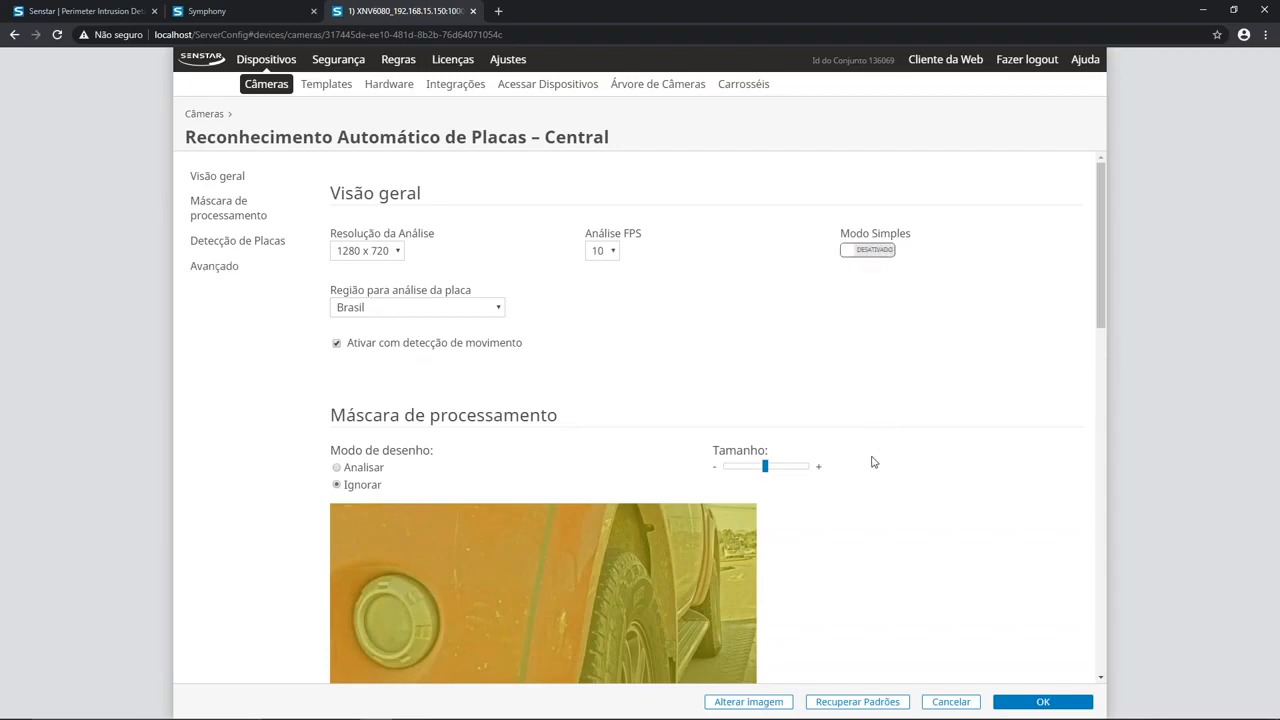
pyautogui.scroll(-1, 873, 462)
pyautogui.scroll(-5, 873, 462)
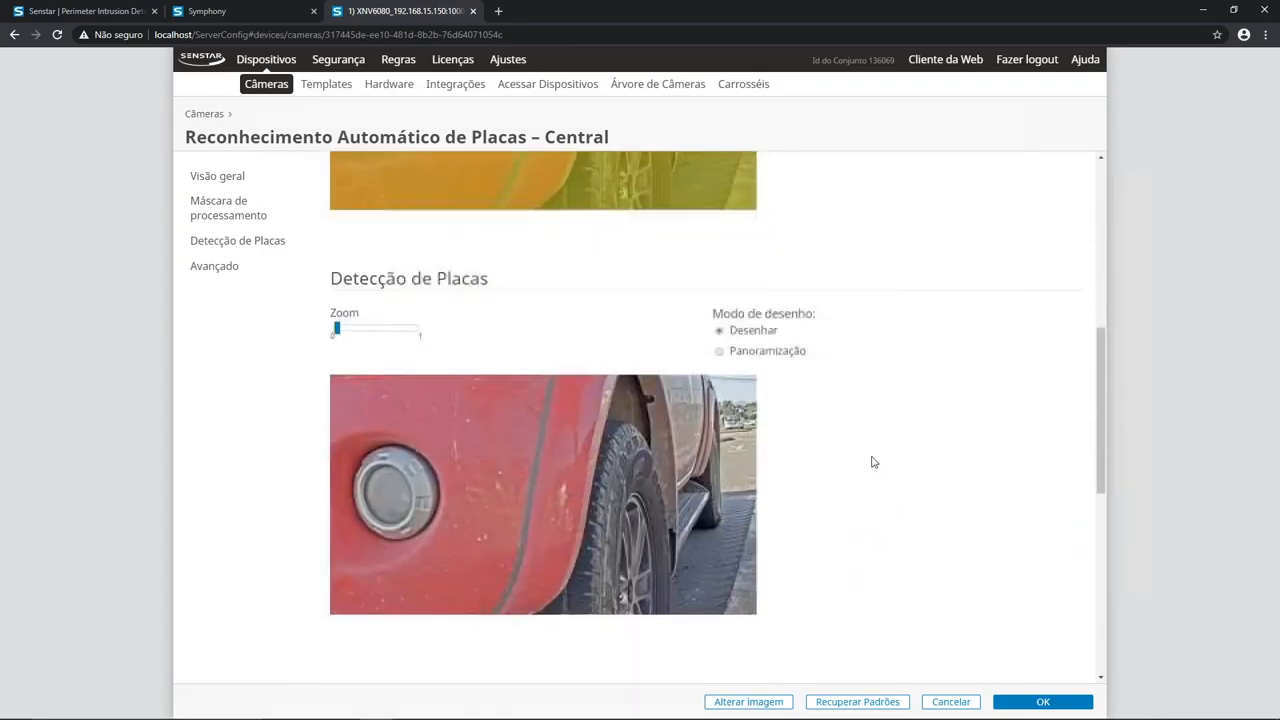
pyautogui.scroll(-4, 873, 462)
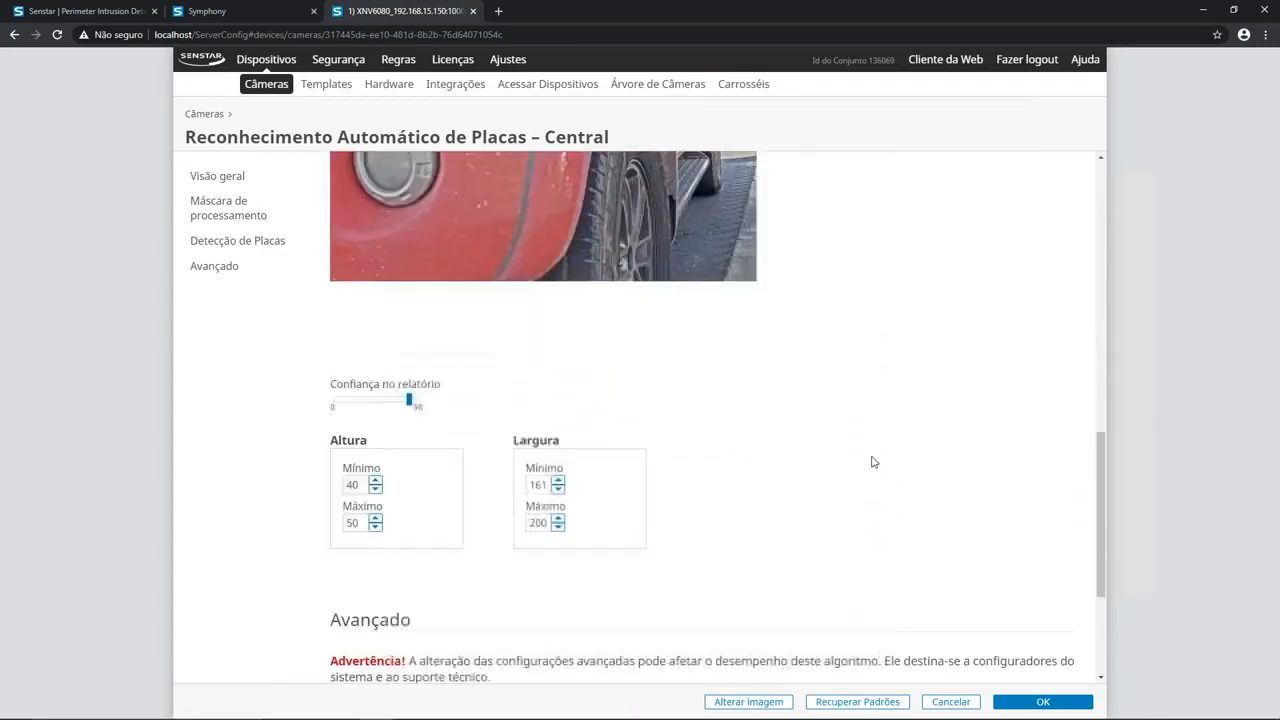
pyautogui.scroll(-1, 873, 462)
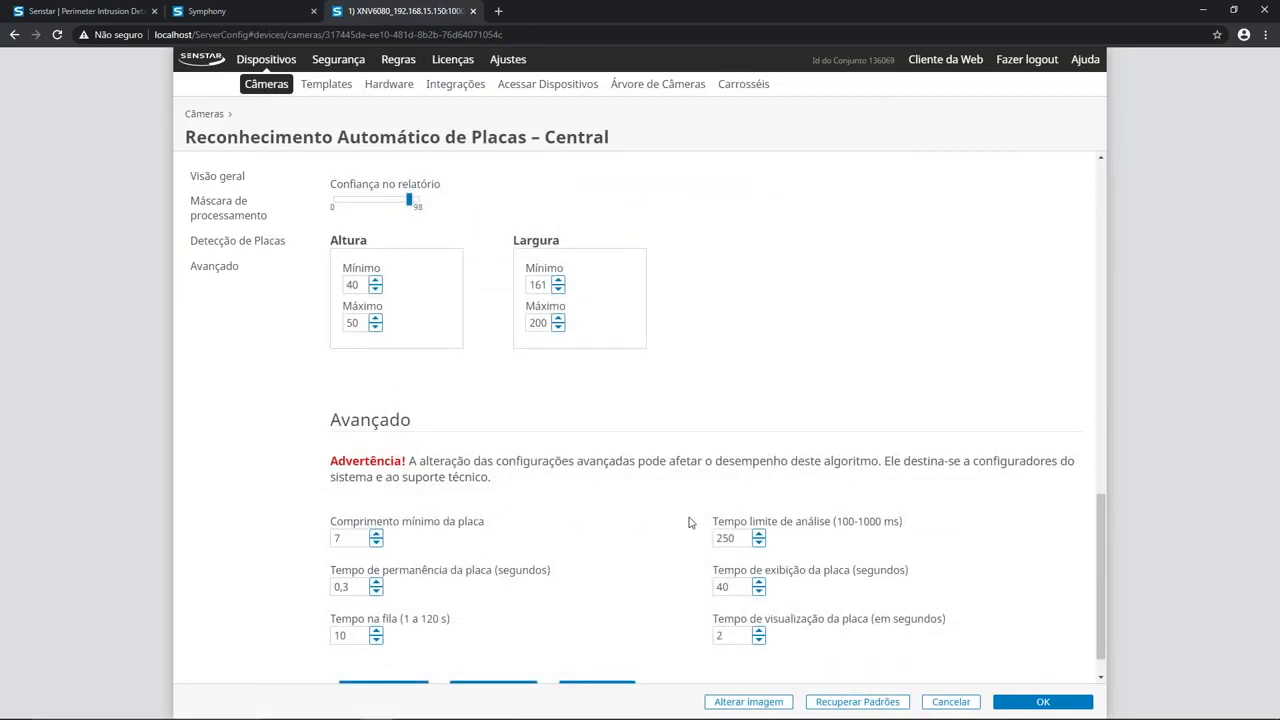
pyautogui.scroll(10, 876, 410)
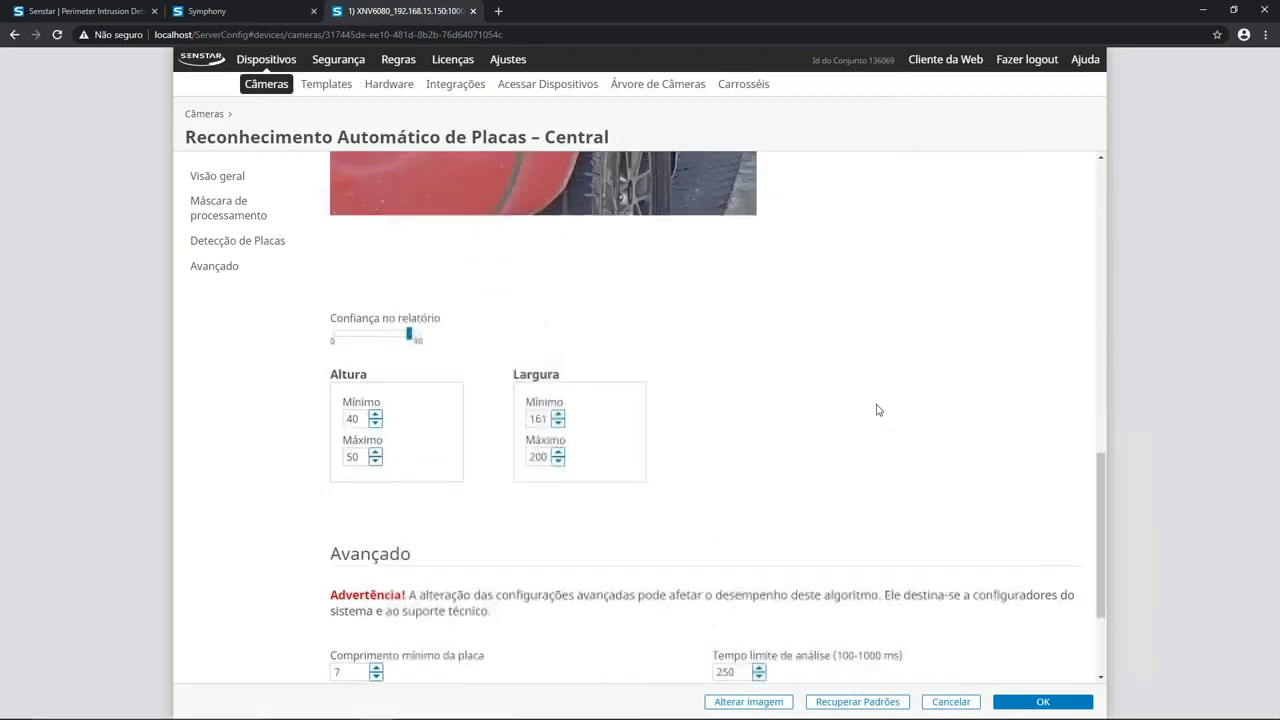
pyautogui.scroll(3, 878, 409)
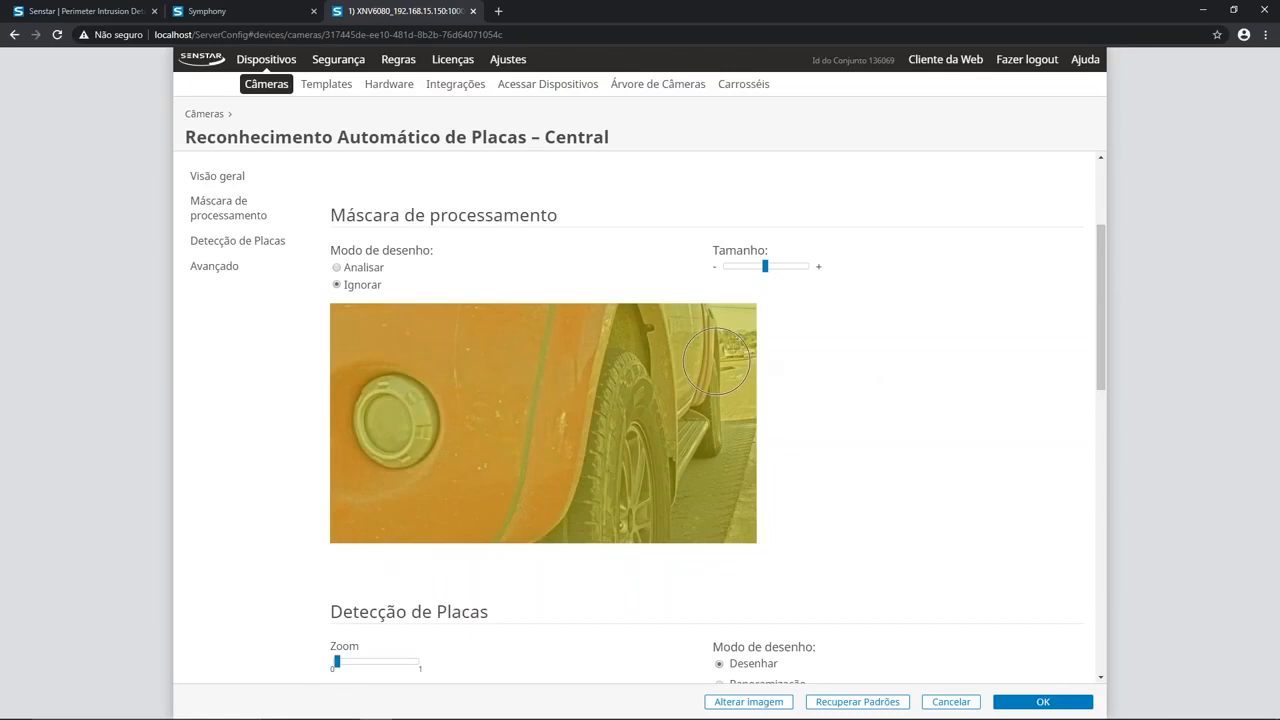
# Step: Open the reference image selection and look through the recordings from about 16:27 to 16:31 for a suitable vehicle frame
pyautogui.click(749, 703)
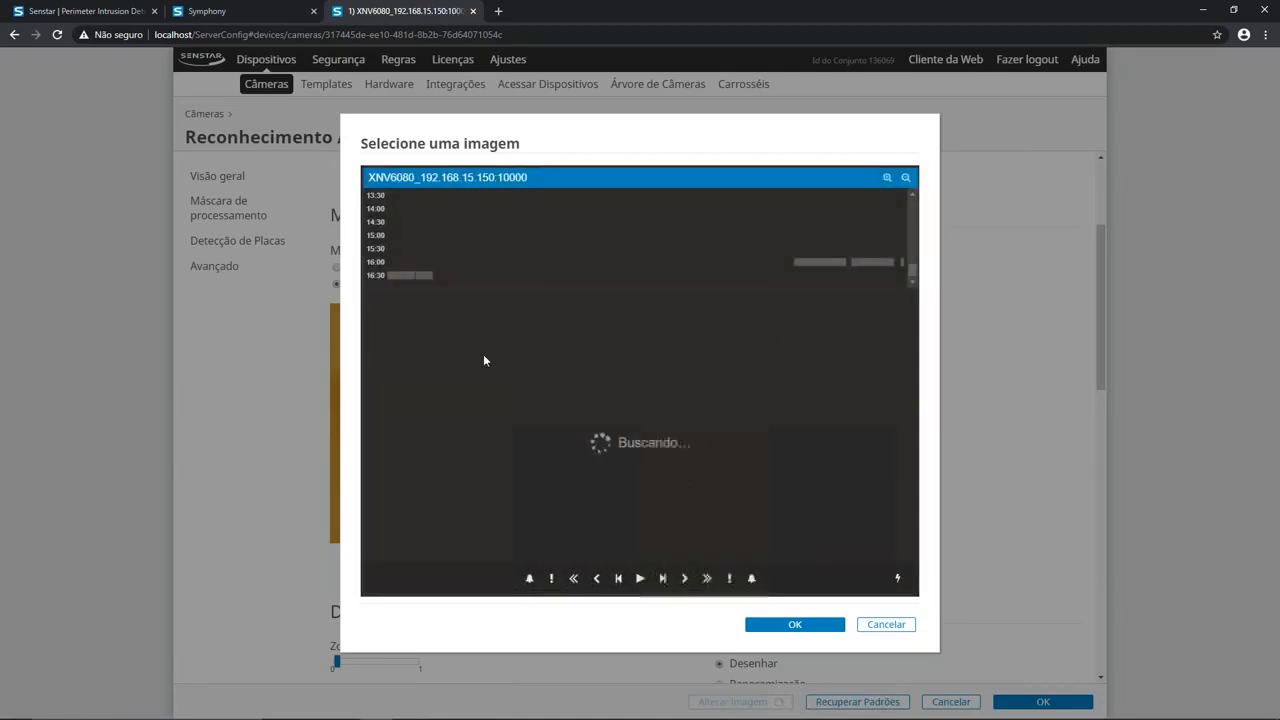
pyautogui.click(404, 275)
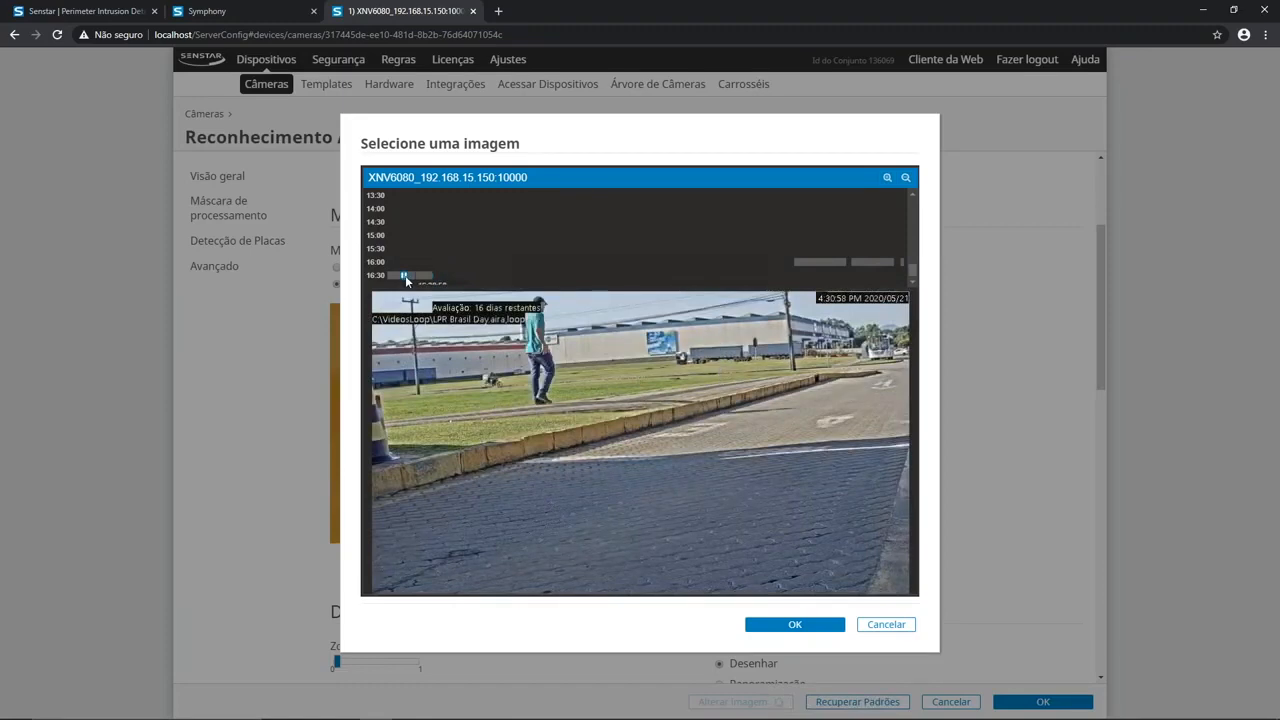
pyautogui.click(881, 263)
pyautogui.click(869, 263)
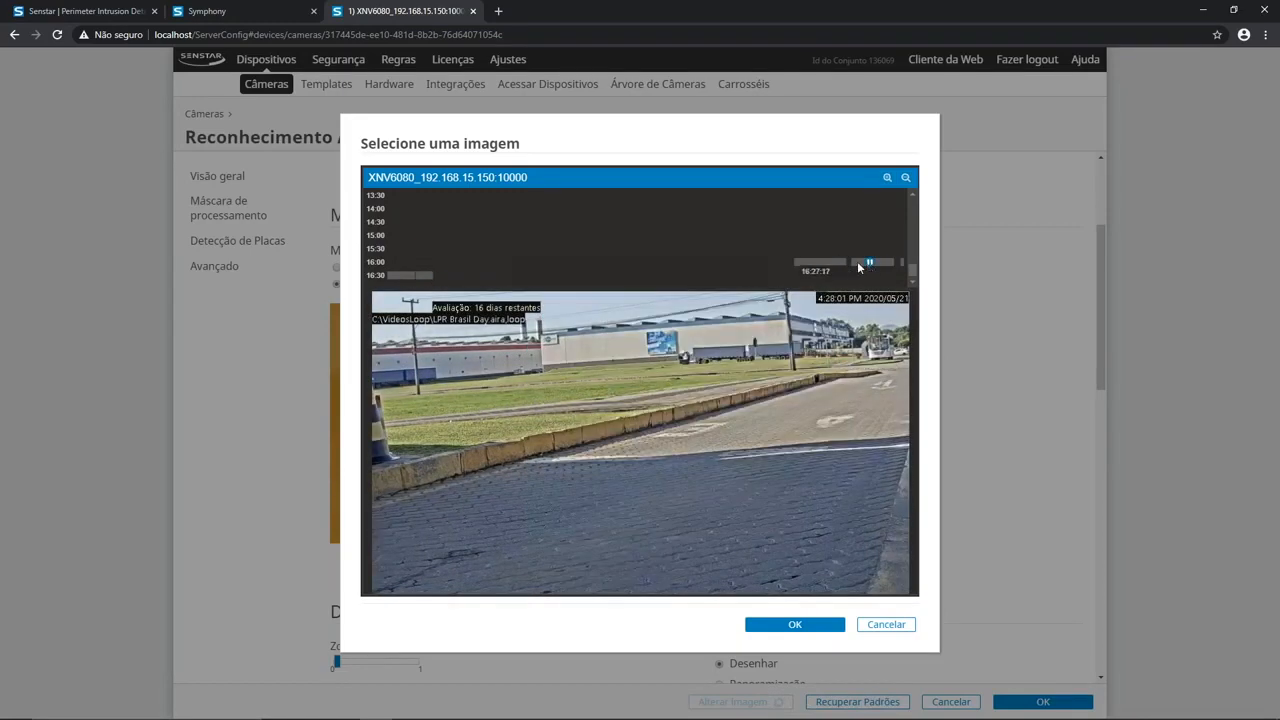
pyautogui.click(858, 263)
pyautogui.click(870, 263)
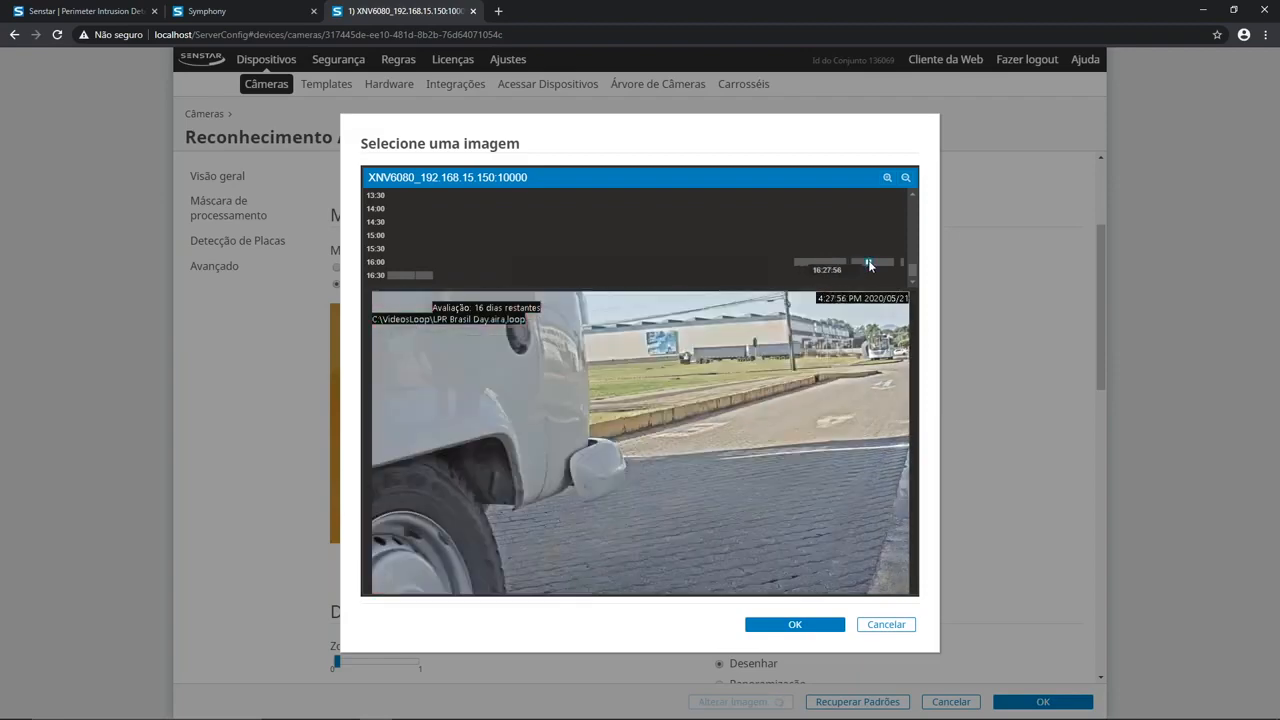
pyautogui.click(877, 263)
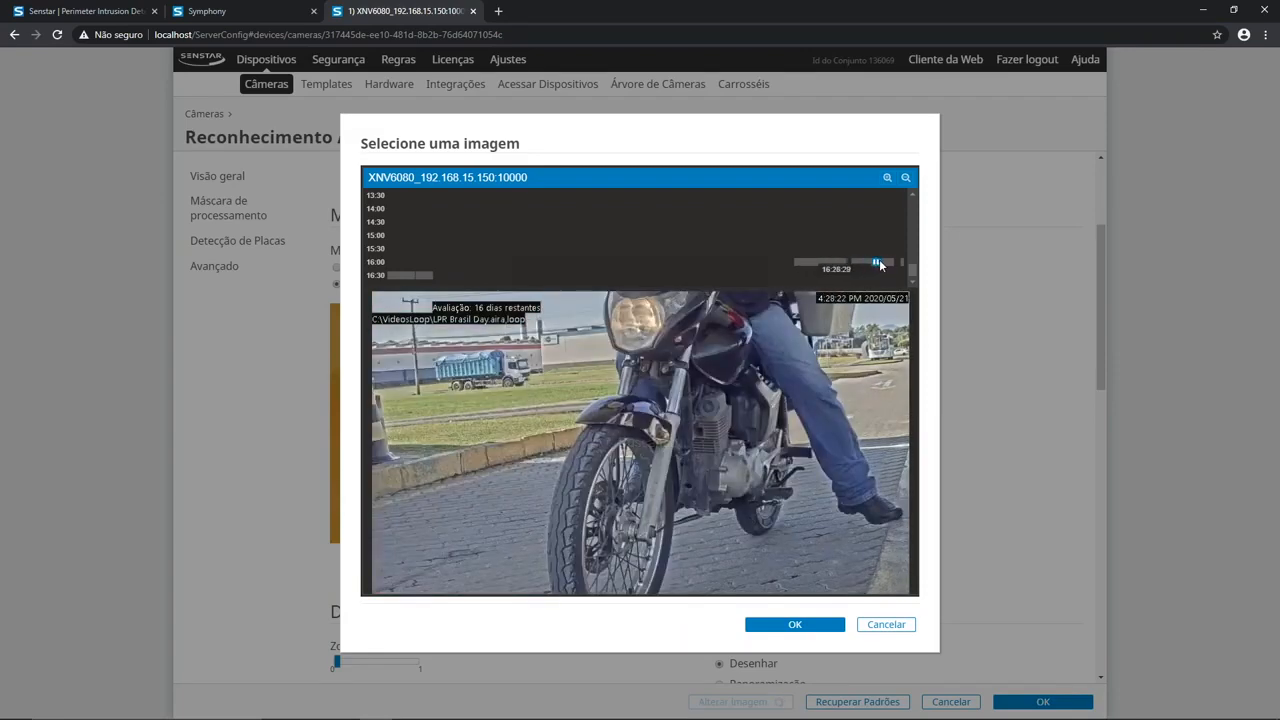
pyautogui.click(889, 264)
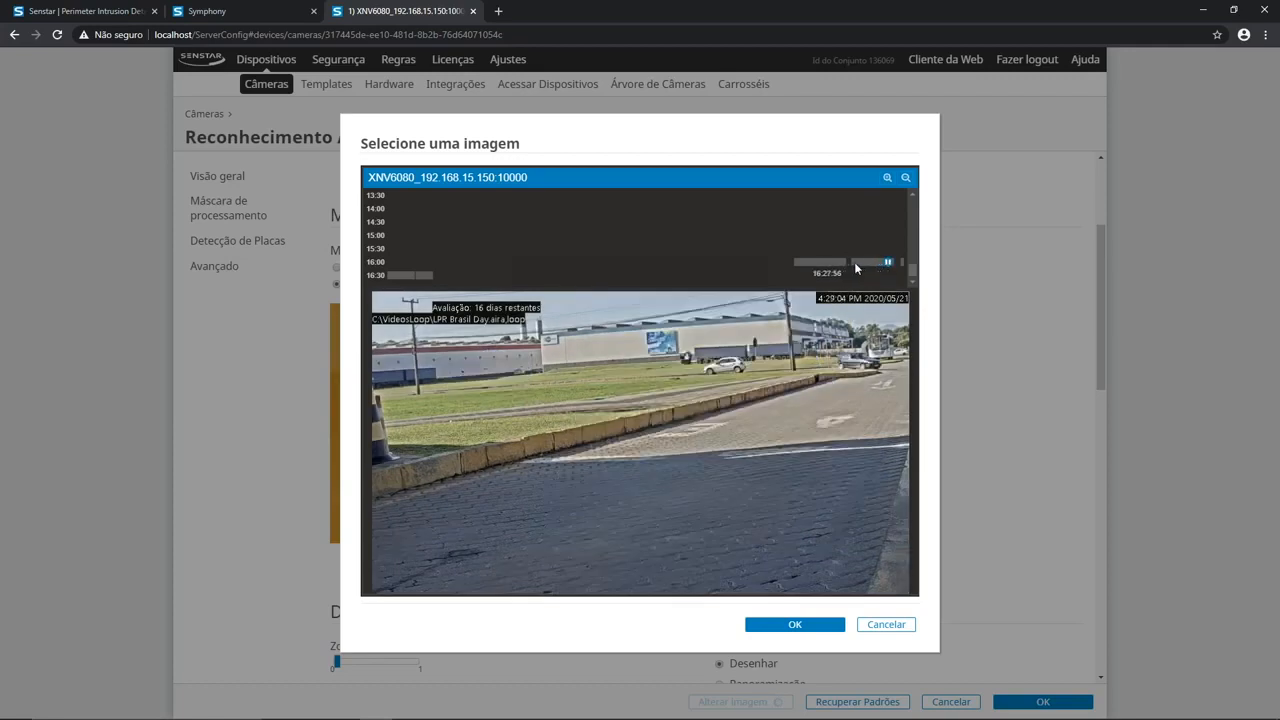
# Step: Go to the recording at 4:25:51 PM, advance second by second to the approaching dark car, and use that frame as reference image
pyautogui.click(835, 265)
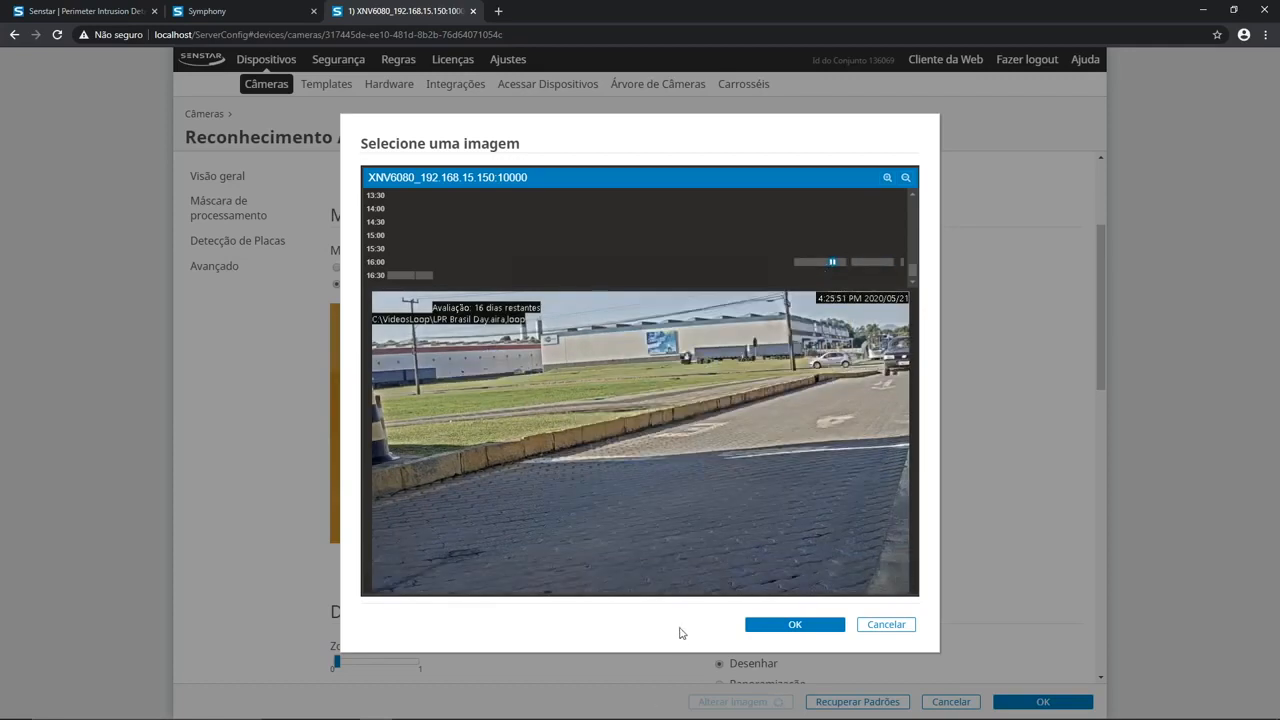
pyautogui.moveTo(687, 590)
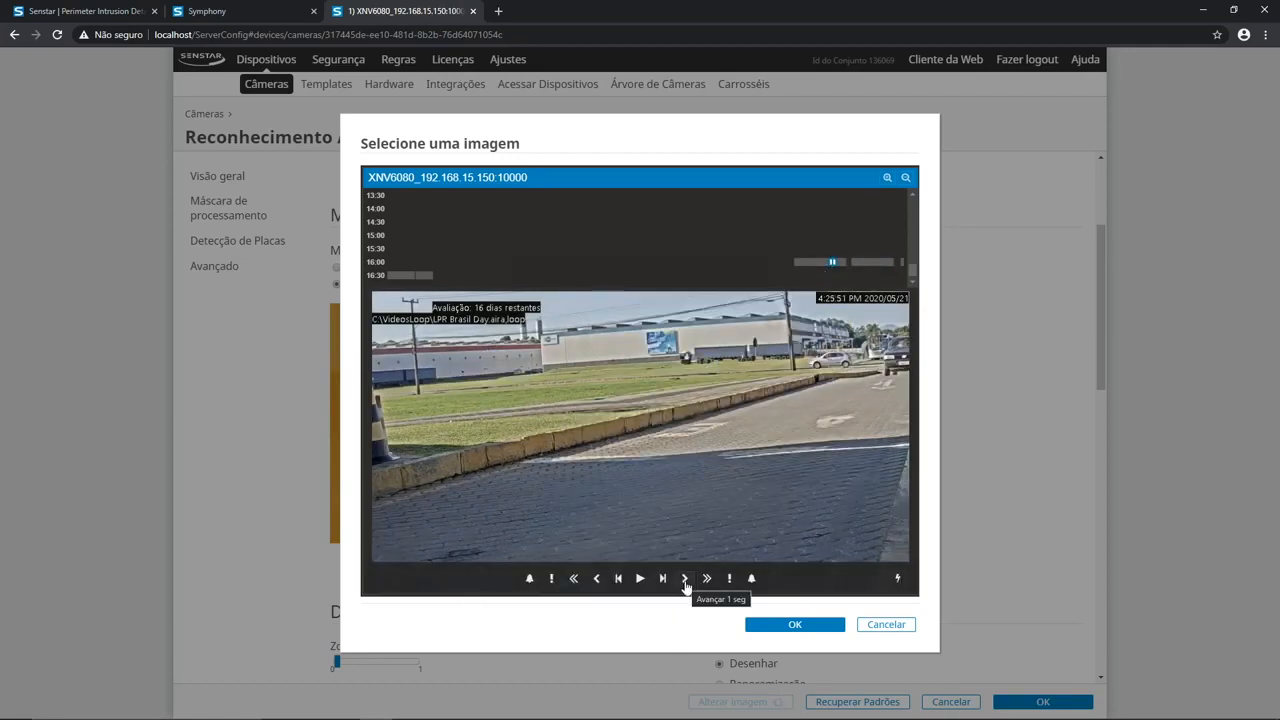
pyautogui.click(685, 579)
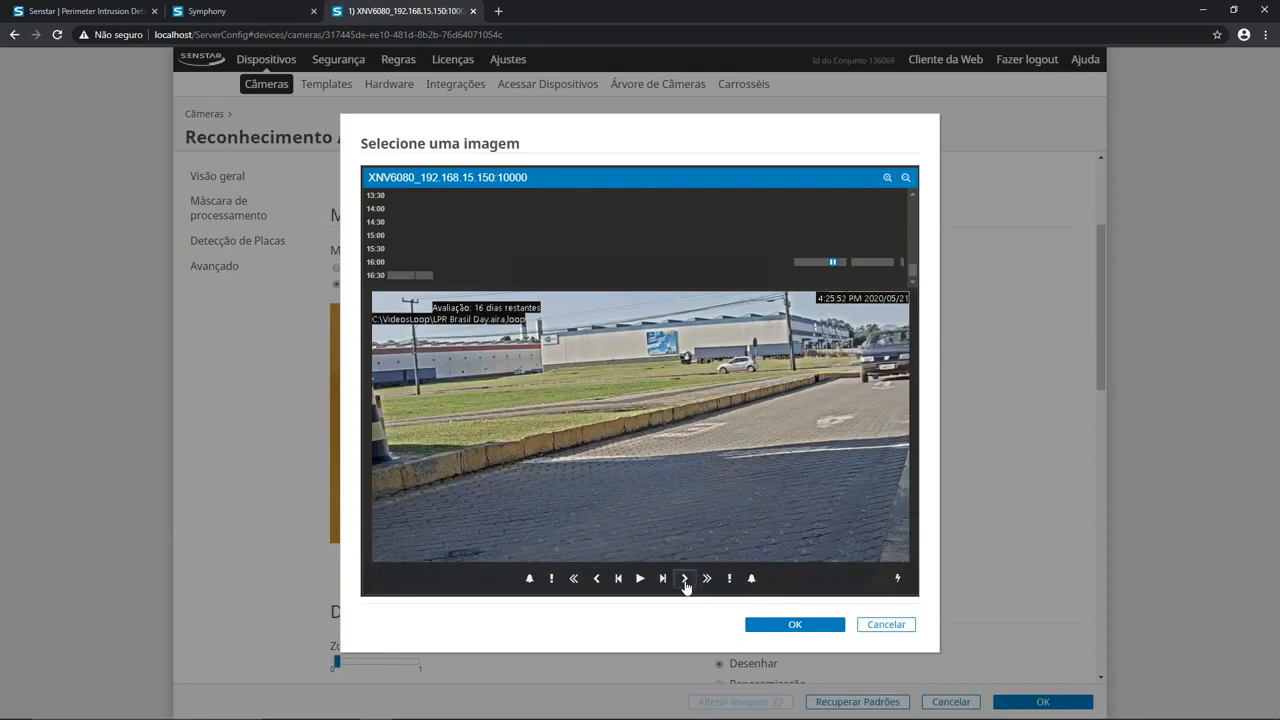
pyautogui.click(686, 584)
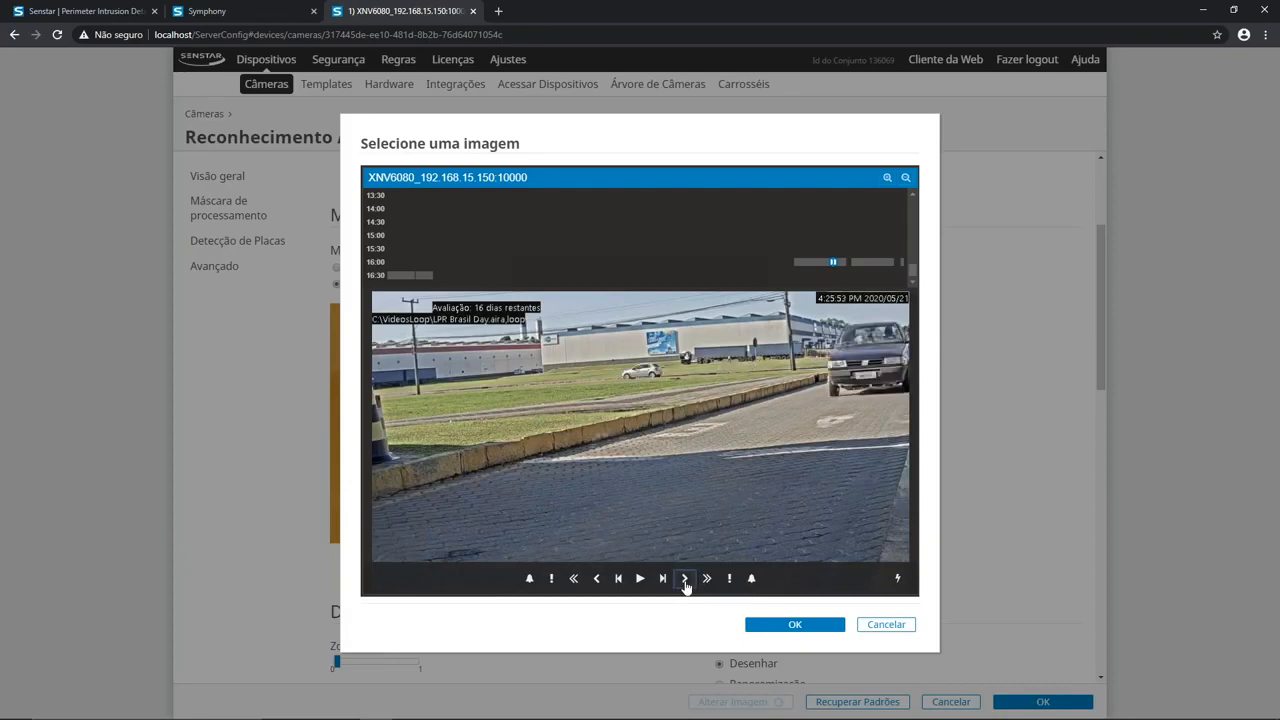
pyautogui.click(686, 584)
pyautogui.click(794, 630)
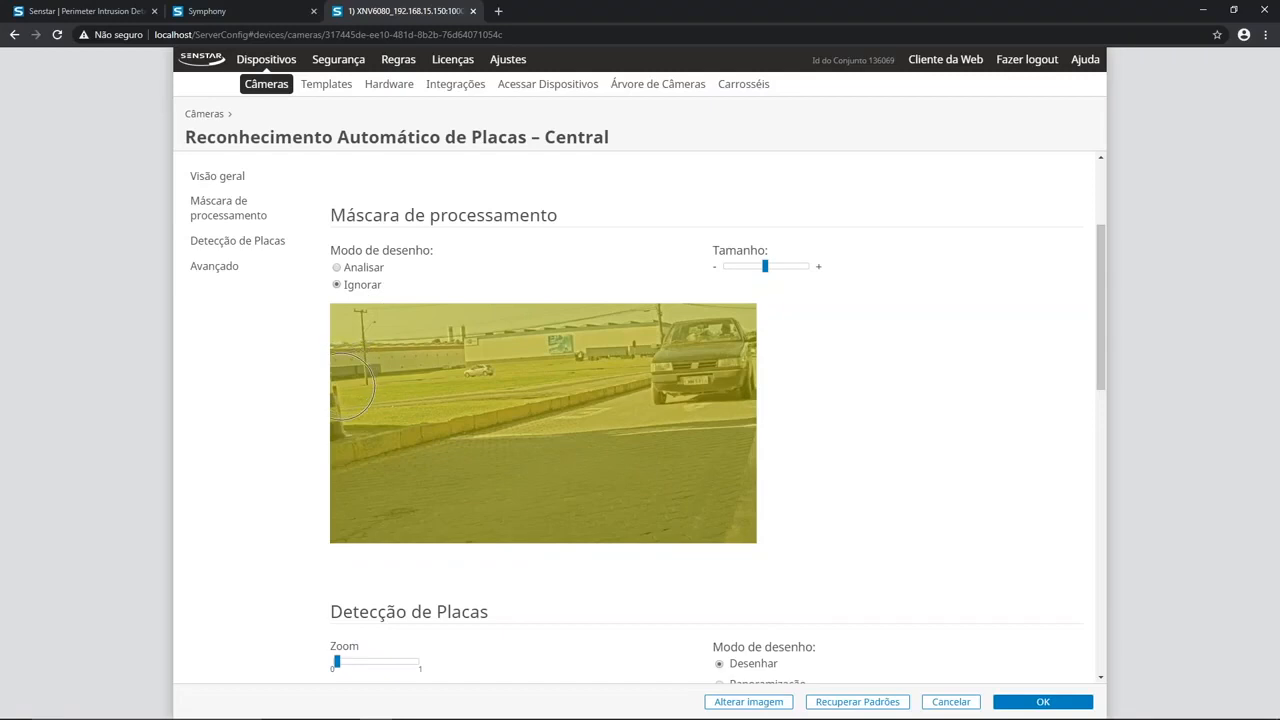
# Step: In Ignorar mode, brush the sky, buildings and distant grass out of the processing mask, keeping the roadway covered
pyautogui.moveTo(352, 377)
pyautogui.mouseDown()
pyautogui.moveTo(380, 383)
pyautogui.moveTo(530, 338)
pyautogui.moveTo(433, 355)
pyautogui.moveTo(355, 328)
pyautogui.moveTo(762, 326)
pyautogui.moveTo(745, 340)
pyautogui.moveTo(658, 327)
pyautogui.moveTo(528, 335)
pyautogui.moveTo(727, 335)
pyautogui.moveTo(600, 330)
pyautogui.moveTo(528, 352)
pyautogui.mouseUp()
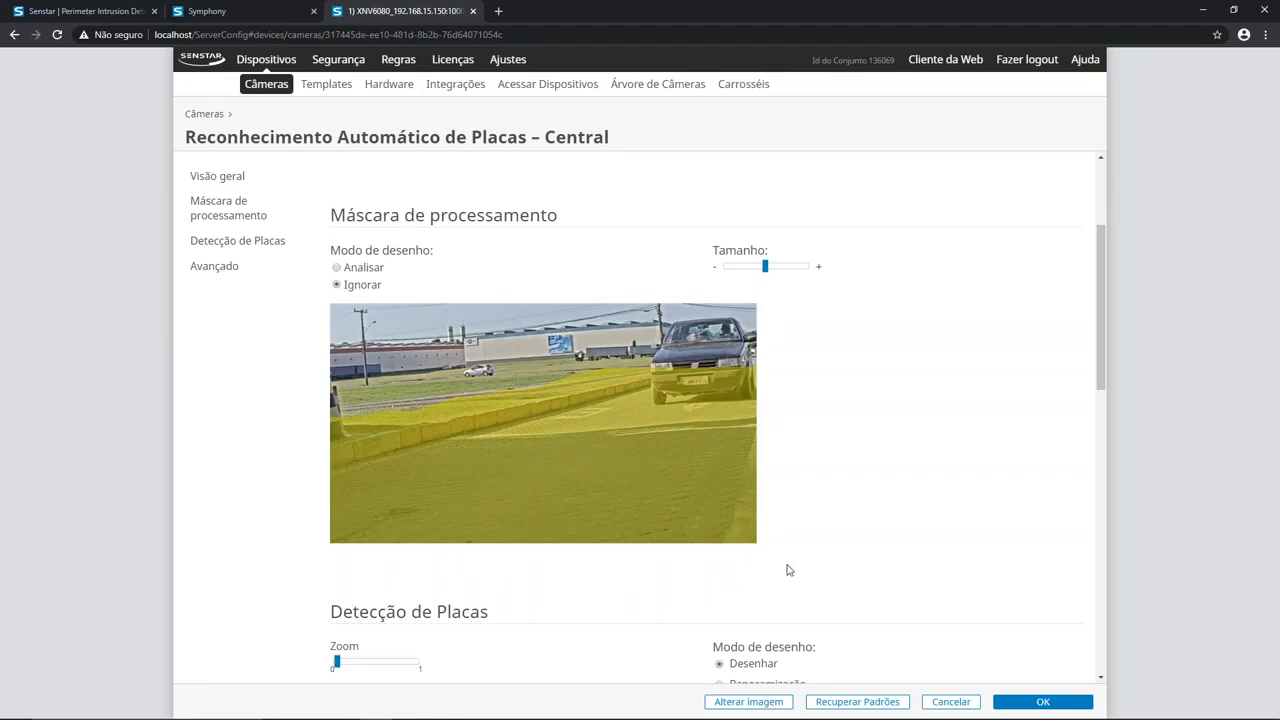
# Step: Try a plate detection frame on the roadway in the Detecção de Placas image, delete it, and return to the overview settings
pyautogui.scroll(-3, 787, 570)
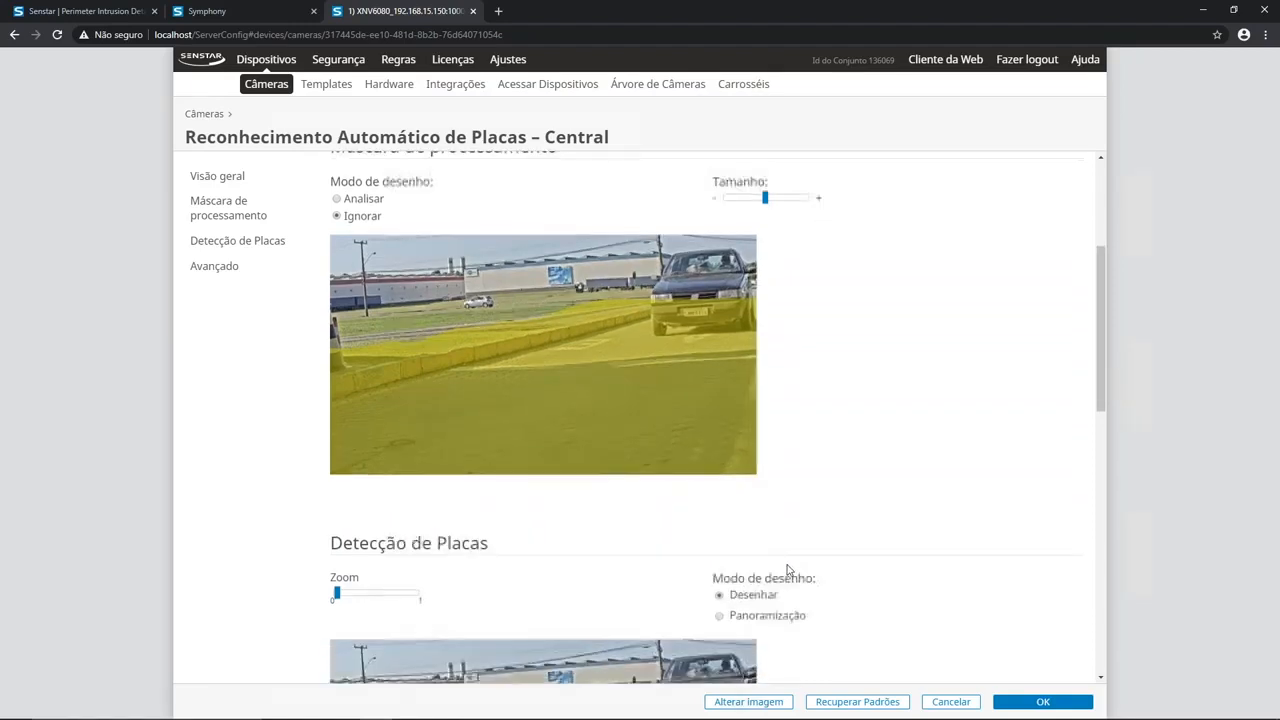
pyautogui.scroll(-2, 787, 570)
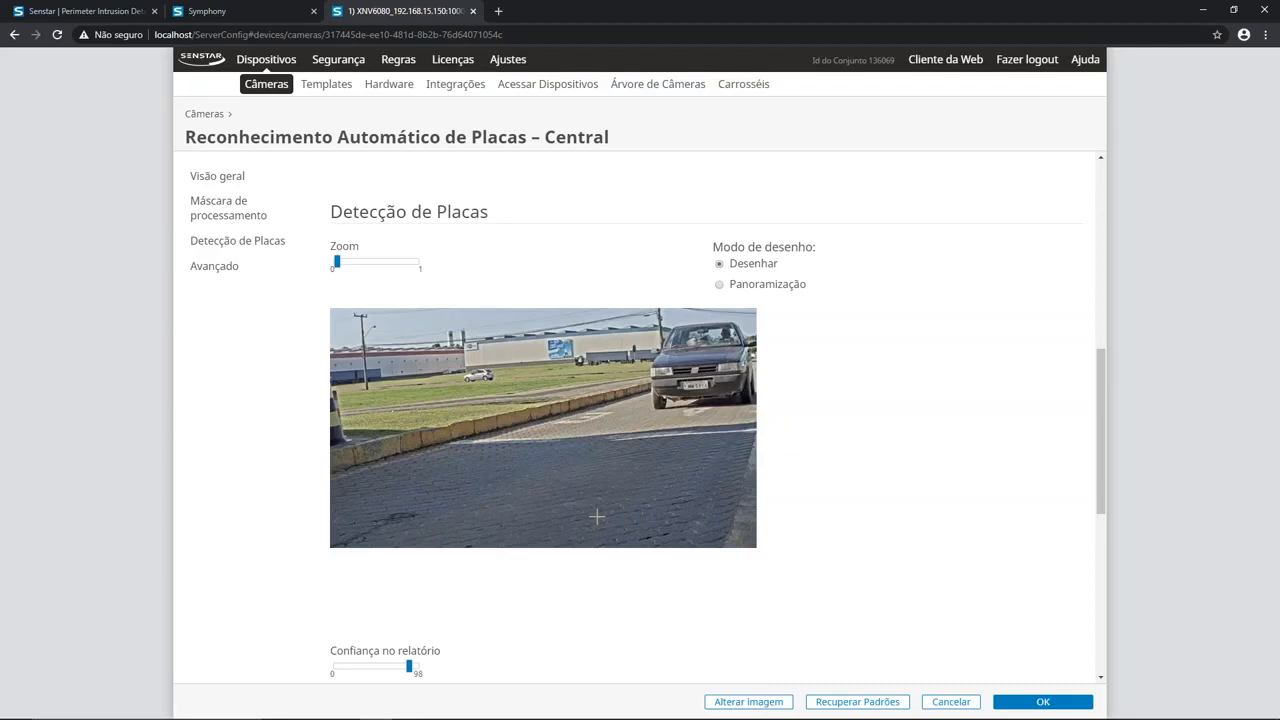
pyautogui.moveTo(500, 431); pyautogui.dragTo(587, 463)
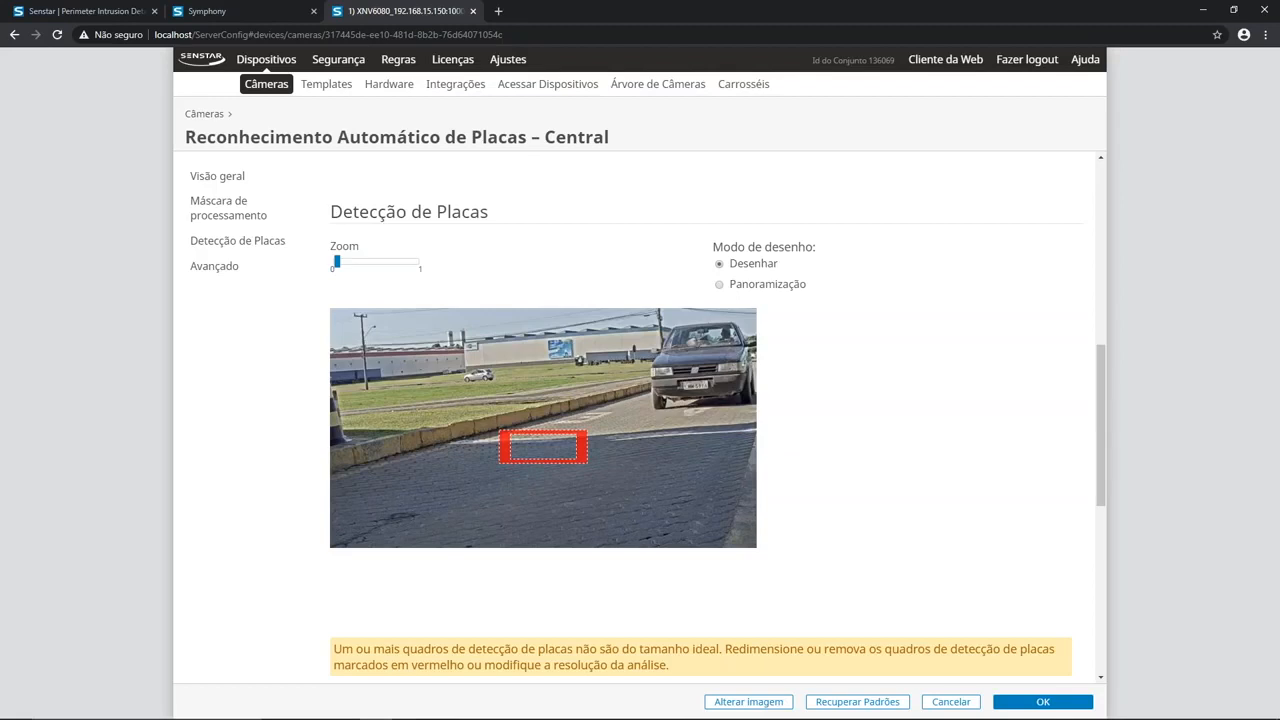
pyautogui.press('Delete')
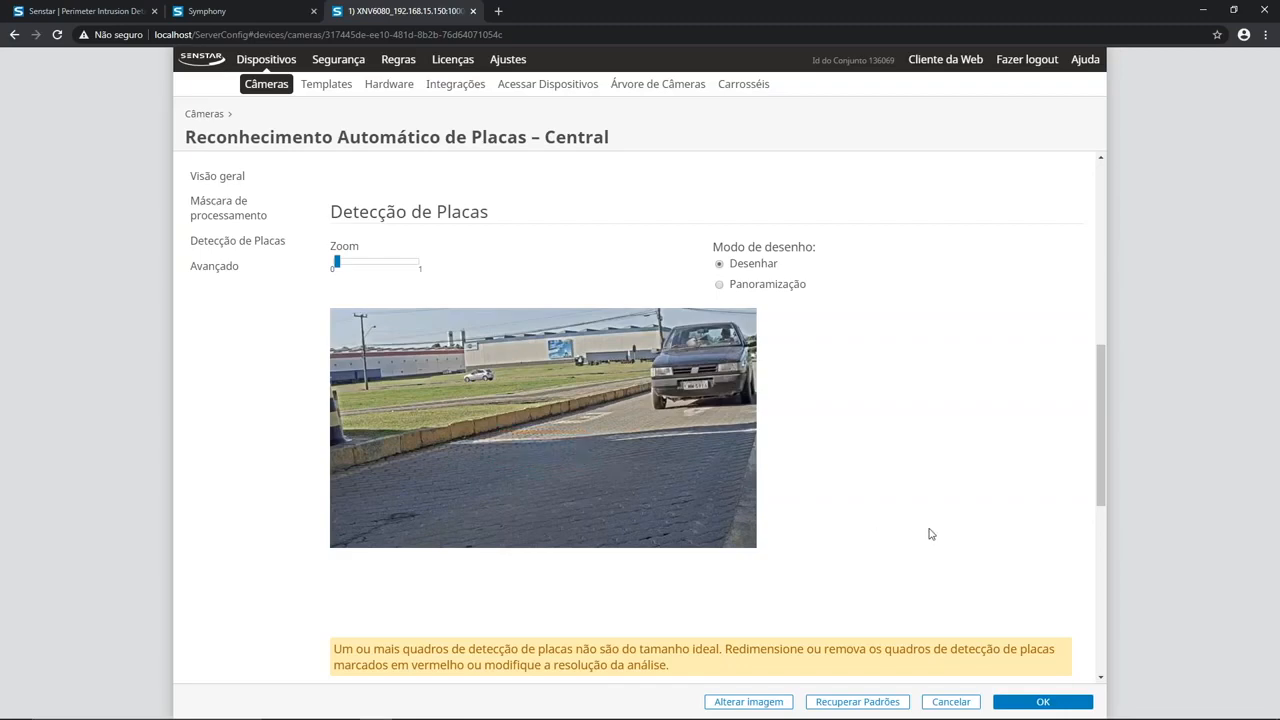
pyautogui.scroll(2, 929, 534)
pyautogui.scroll(4, 929, 534)
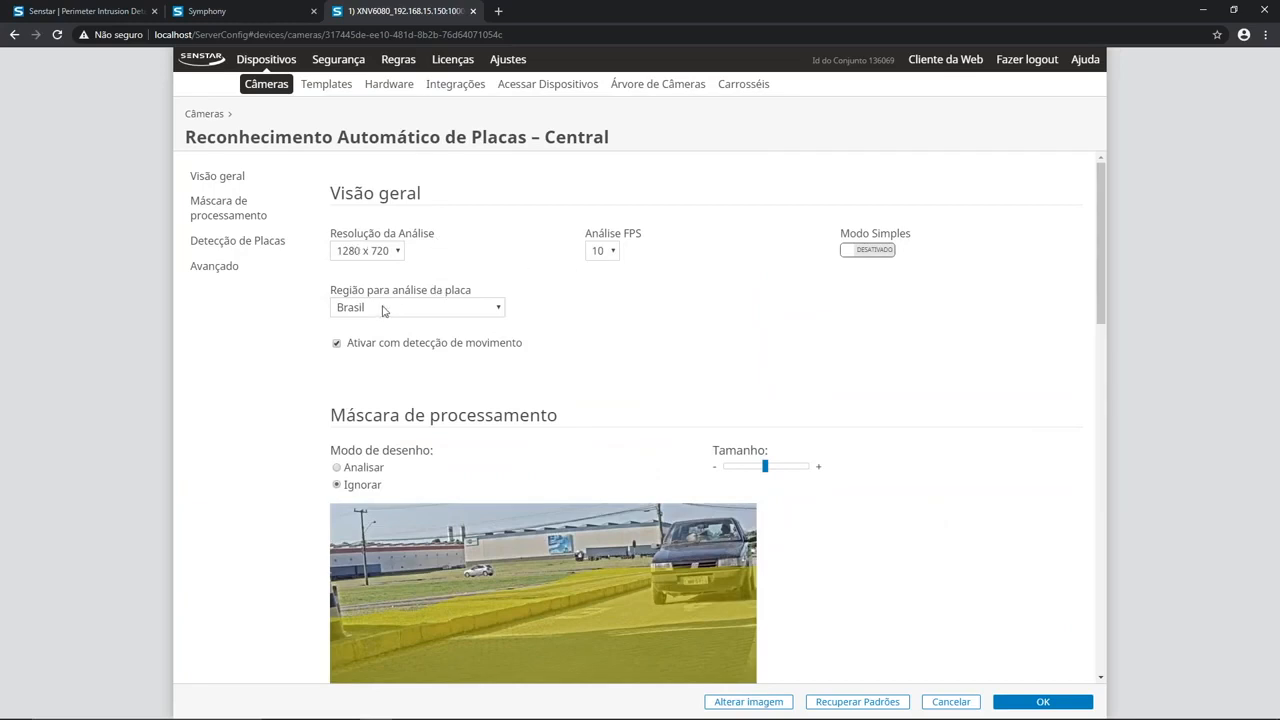
# Step: Review the remaining plate recognition settings down to Avançado, accept them, and save the camera configuration
pyautogui.scroll(-2, 868, 420)
pyautogui.scroll(-6, 876, 431)
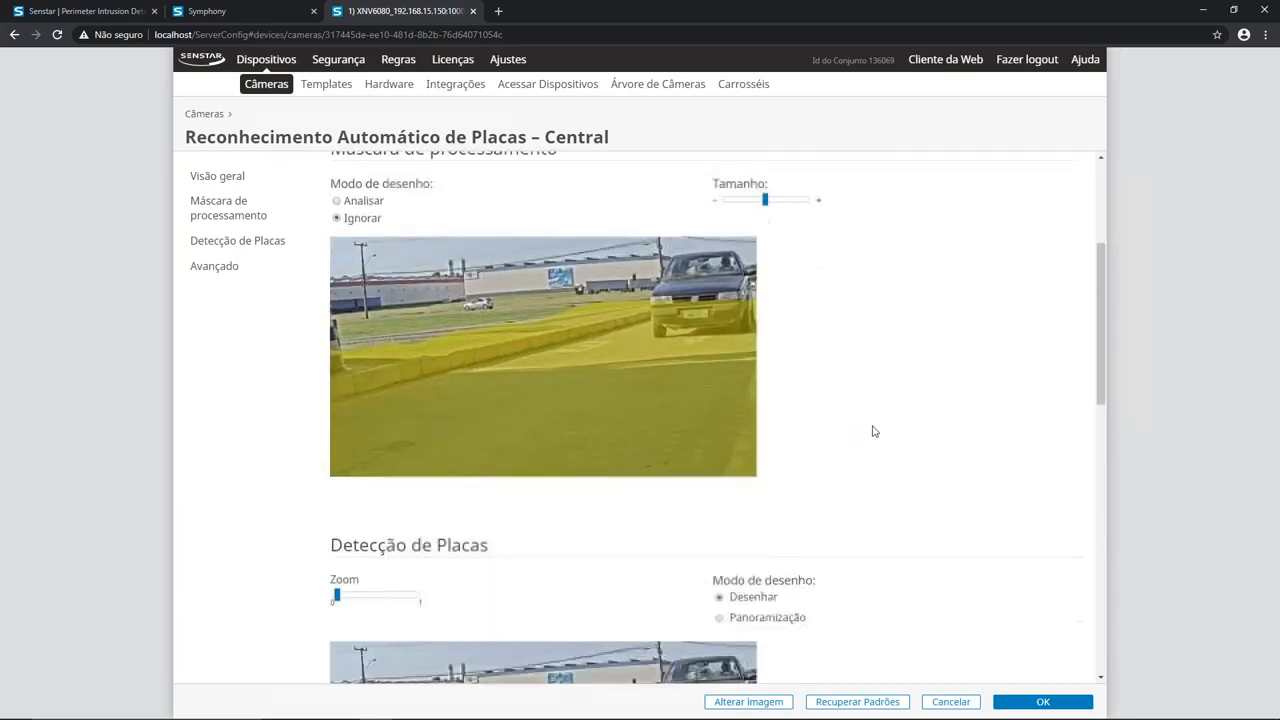
pyautogui.scroll(-2, 873, 431)
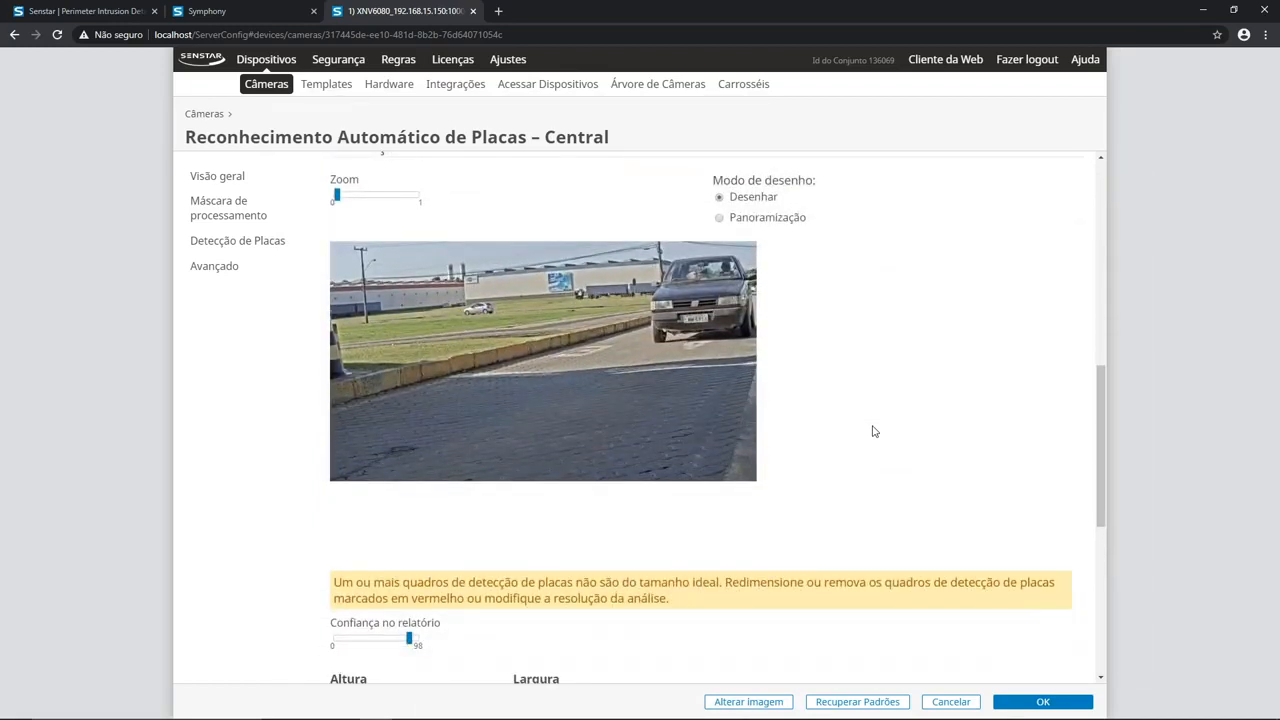
pyautogui.scroll(-7, 873, 431)
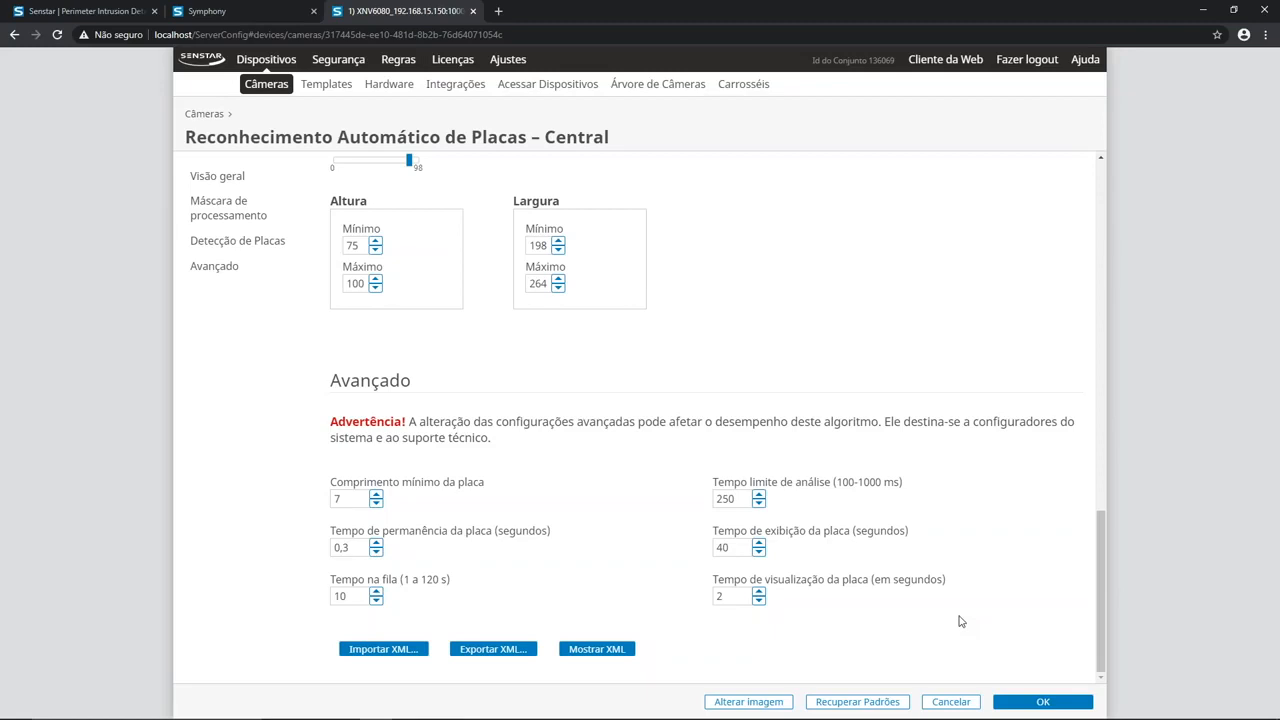
pyautogui.click(1031, 704)
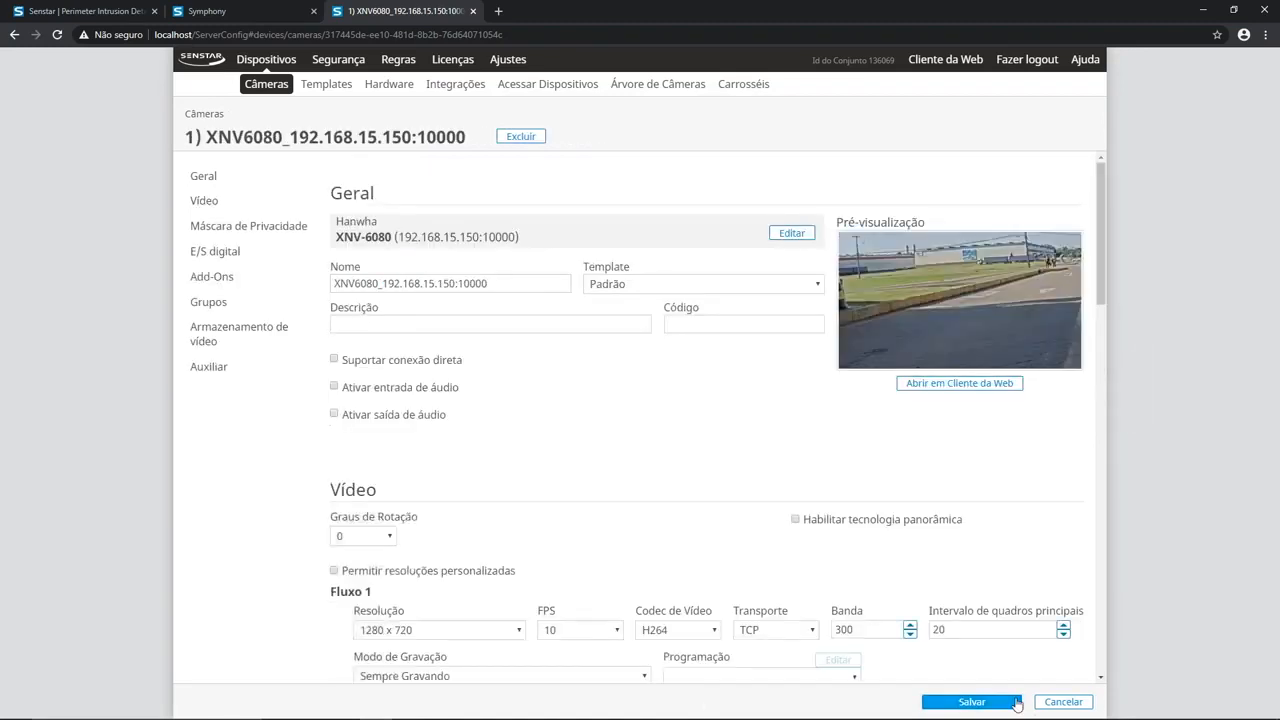
pyautogui.click(988, 702)
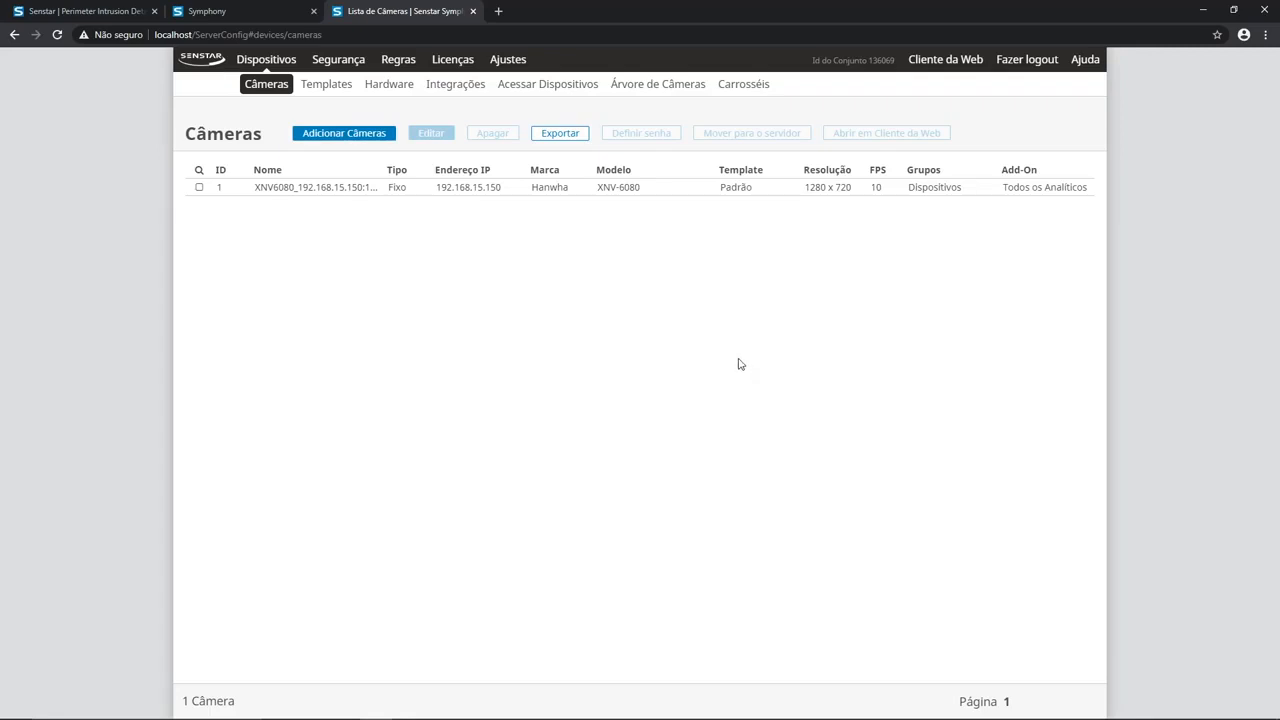
# Step: Add a new rule and name it Placa Lida
pyautogui.click(398, 60)
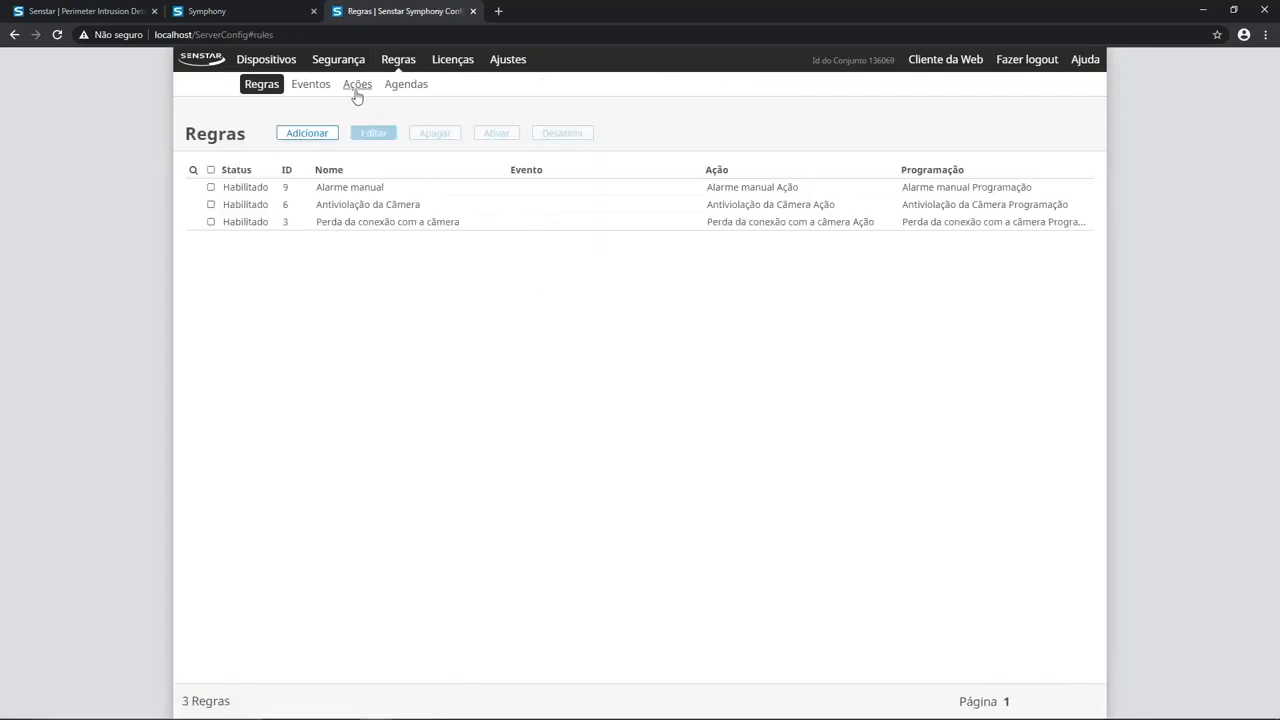
pyautogui.click(310, 133)
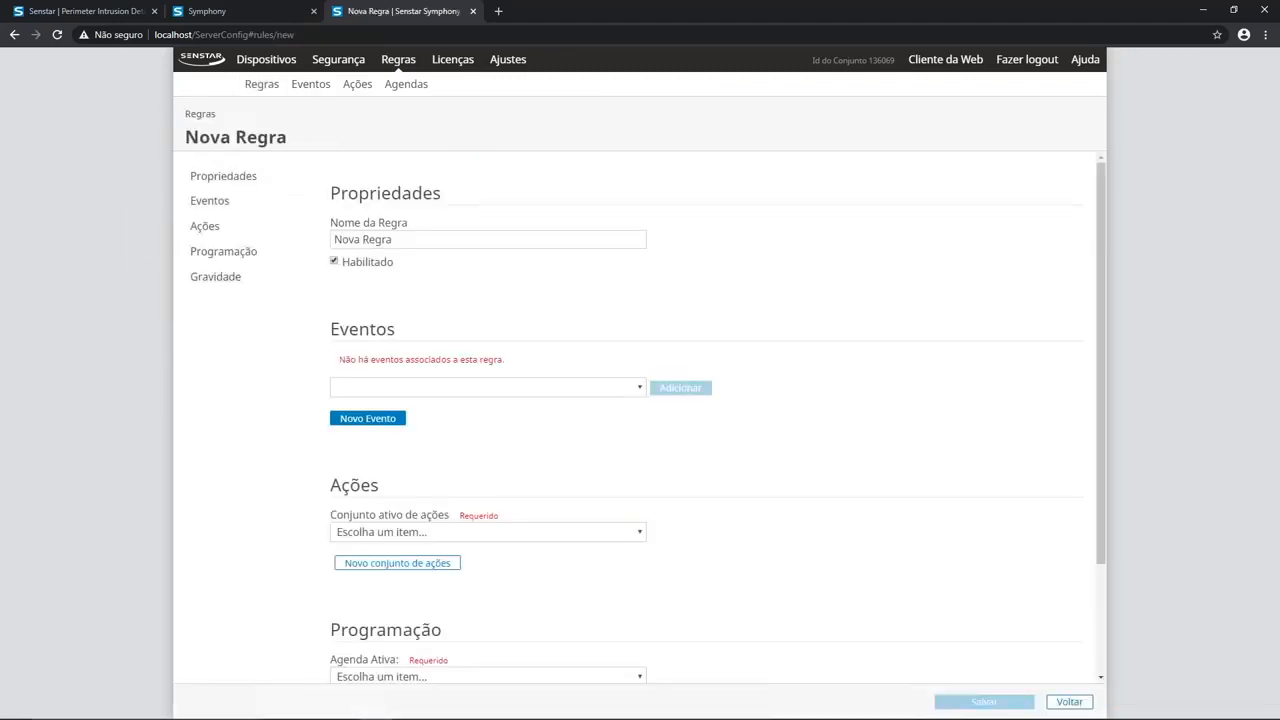
pyautogui.moveTo(420, 236); pyautogui.dragTo(325, 240)
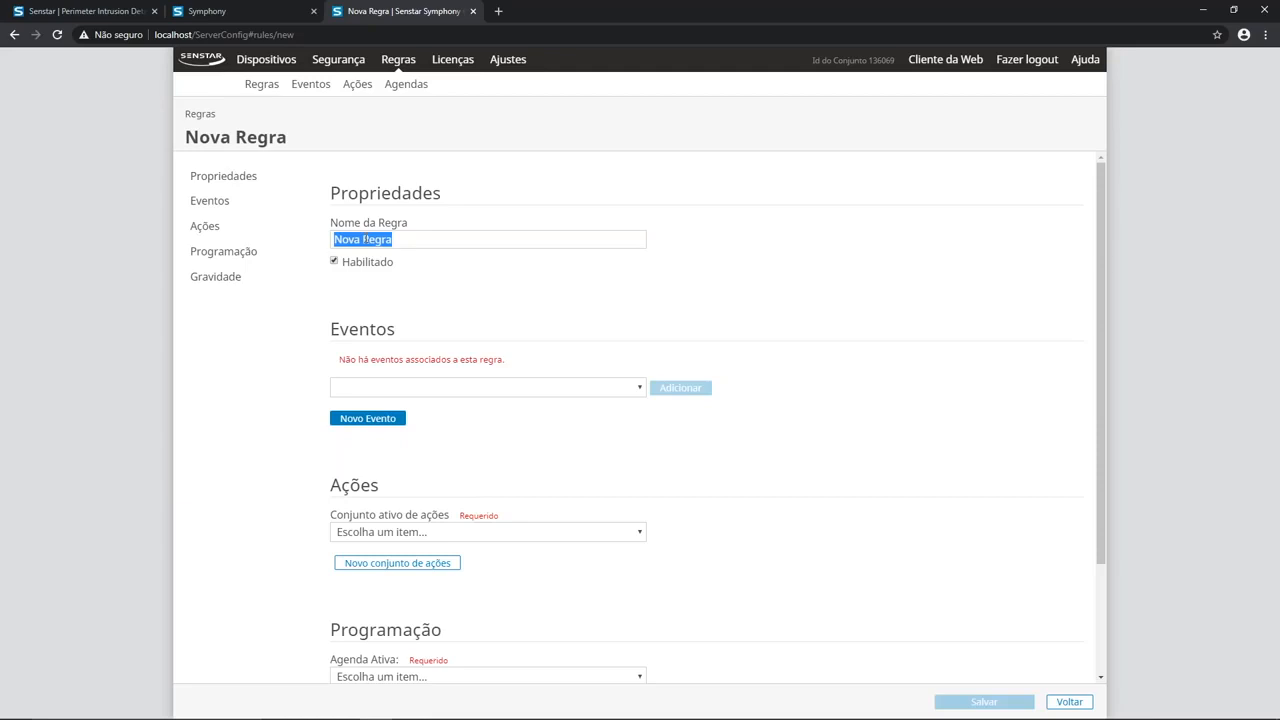
pyautogui.write('Placa L')
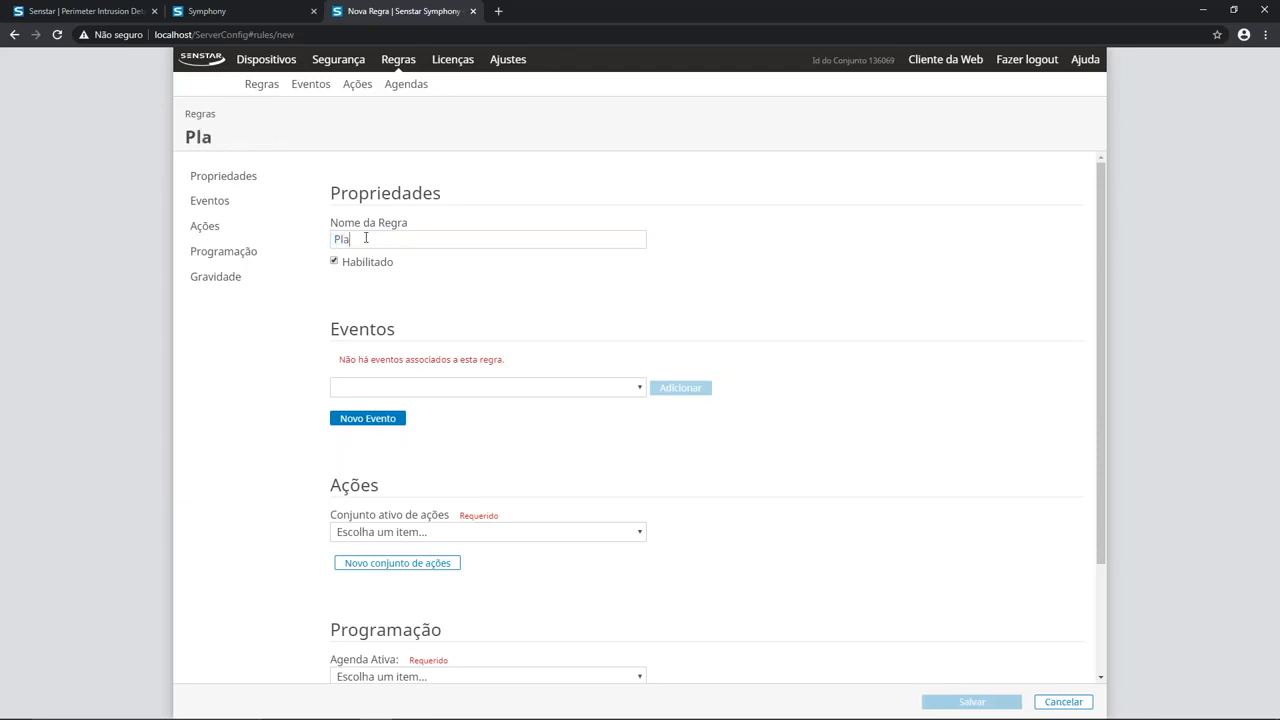
pyautogui.write('da')
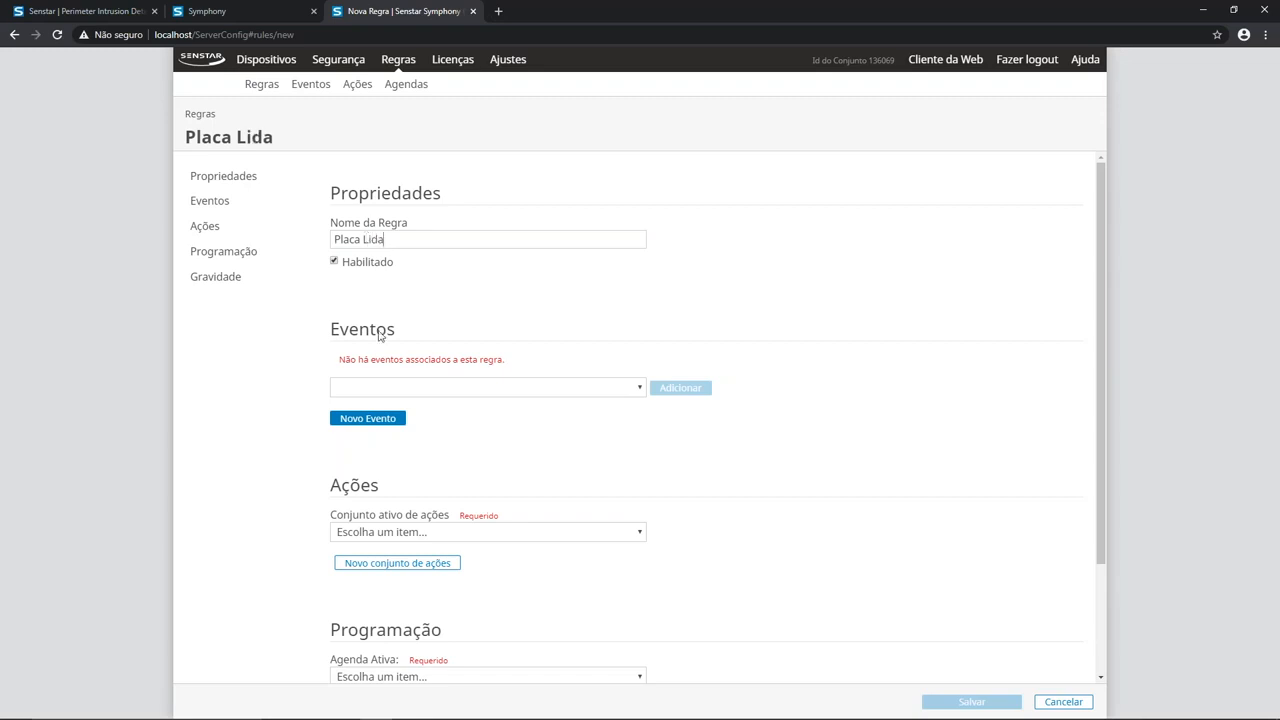
# Step: Start a new event for the rule and add the XNV6080 camera as its device
pyautogui.click(380, 423)
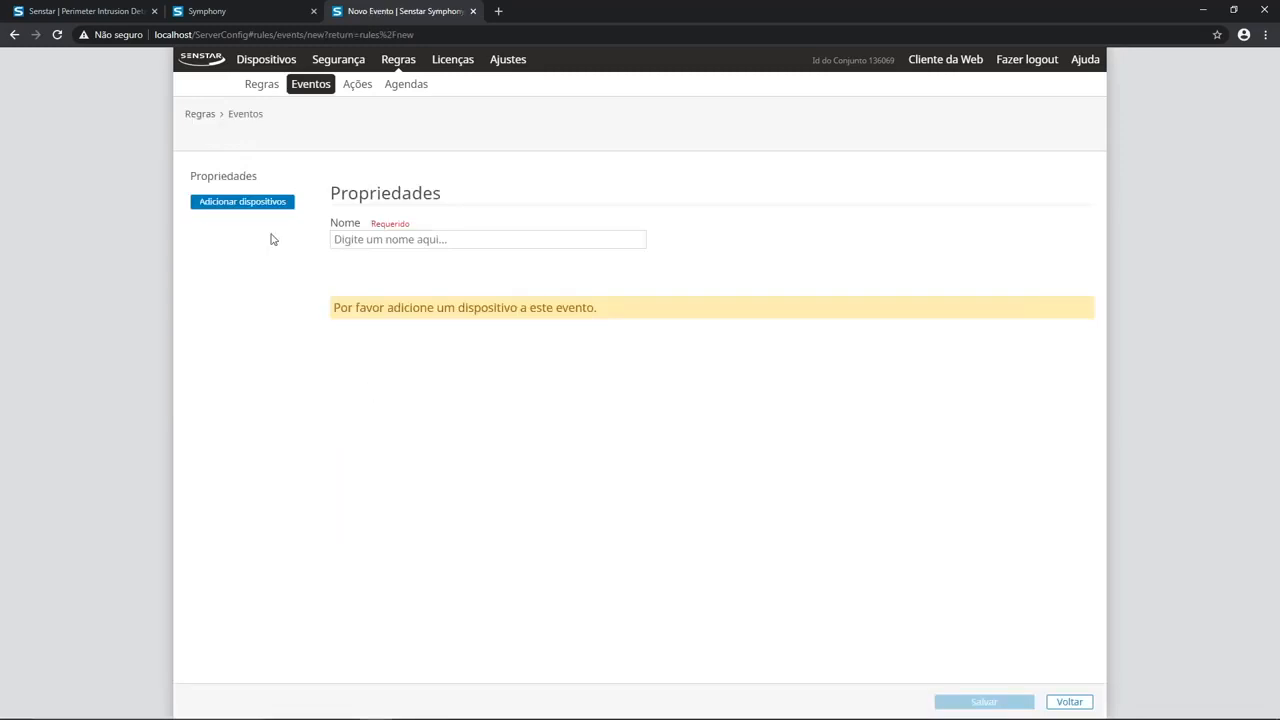
pyautogui.click(245, 203)
pyautogui.click(227, 206)
pyautogui.click(212, 275)
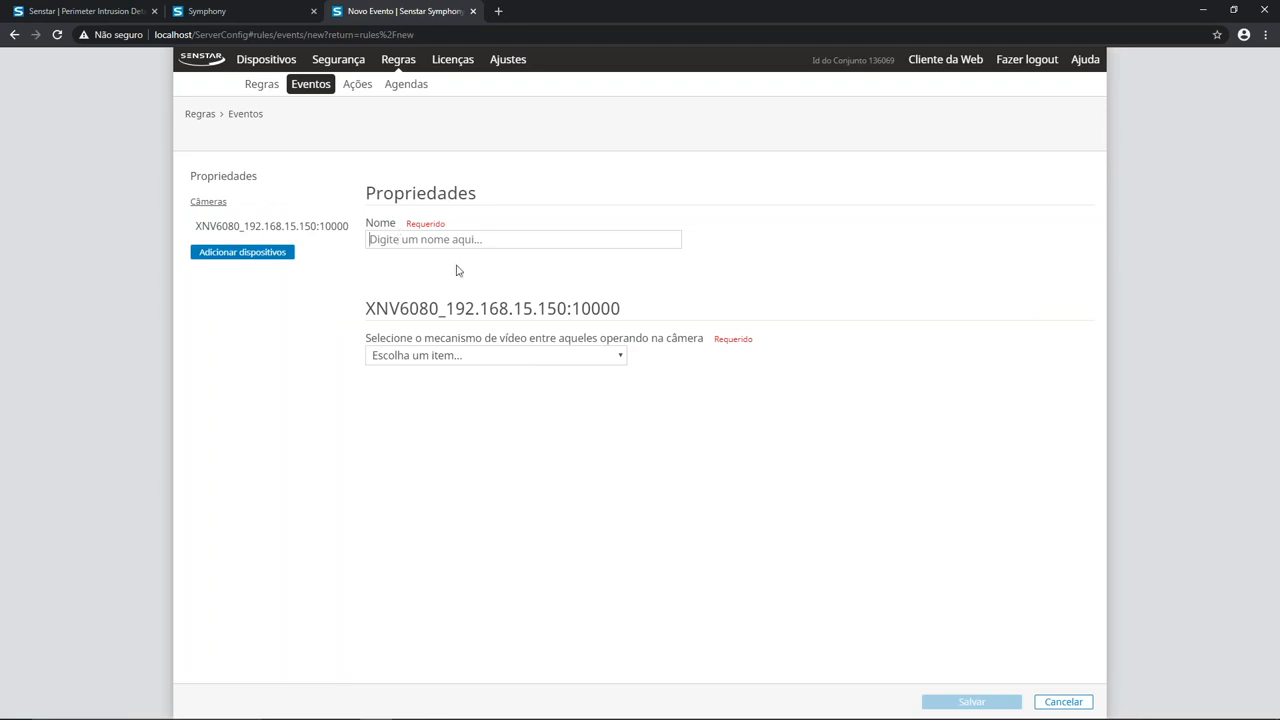
# Step: Name the event Placa Identificada, set its video engine to Reconhecimento Automático de Placas – Central, and save it
pyautogui.write('Placa Iden')
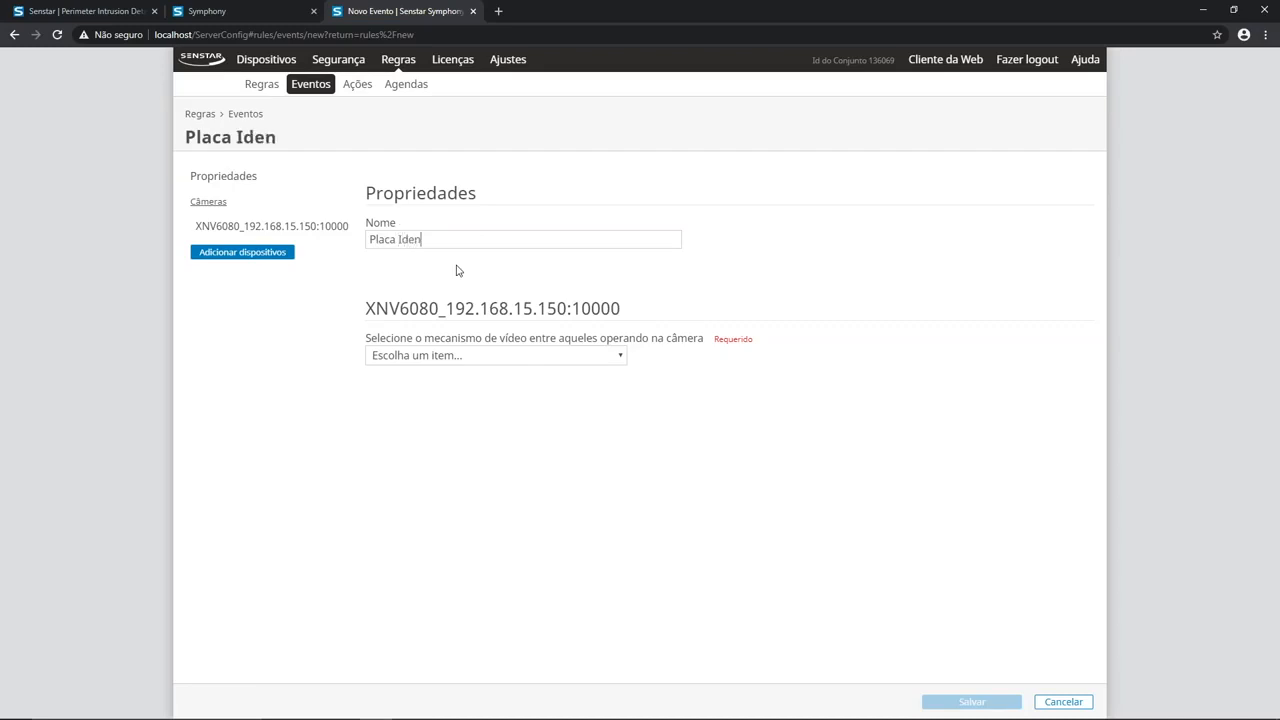
pyautogui.write('tificada')
pyautogui.click(424, 356)
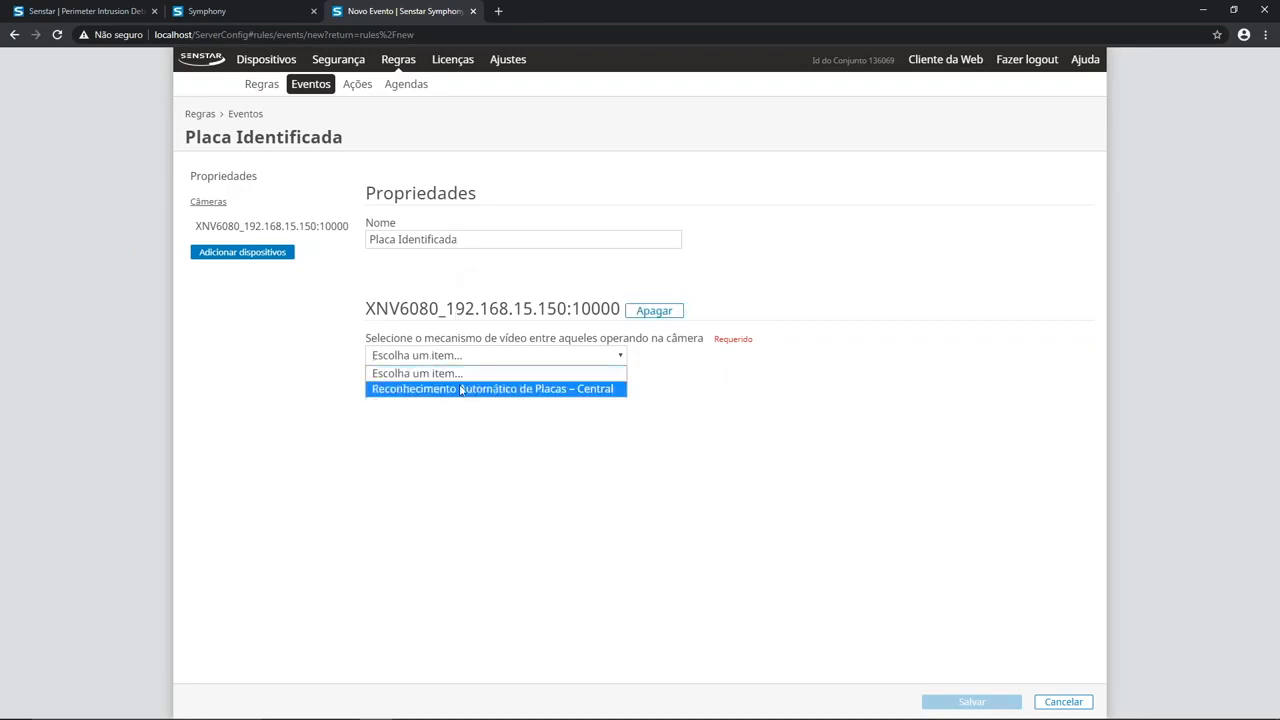
pyautogui.click(461, 390)
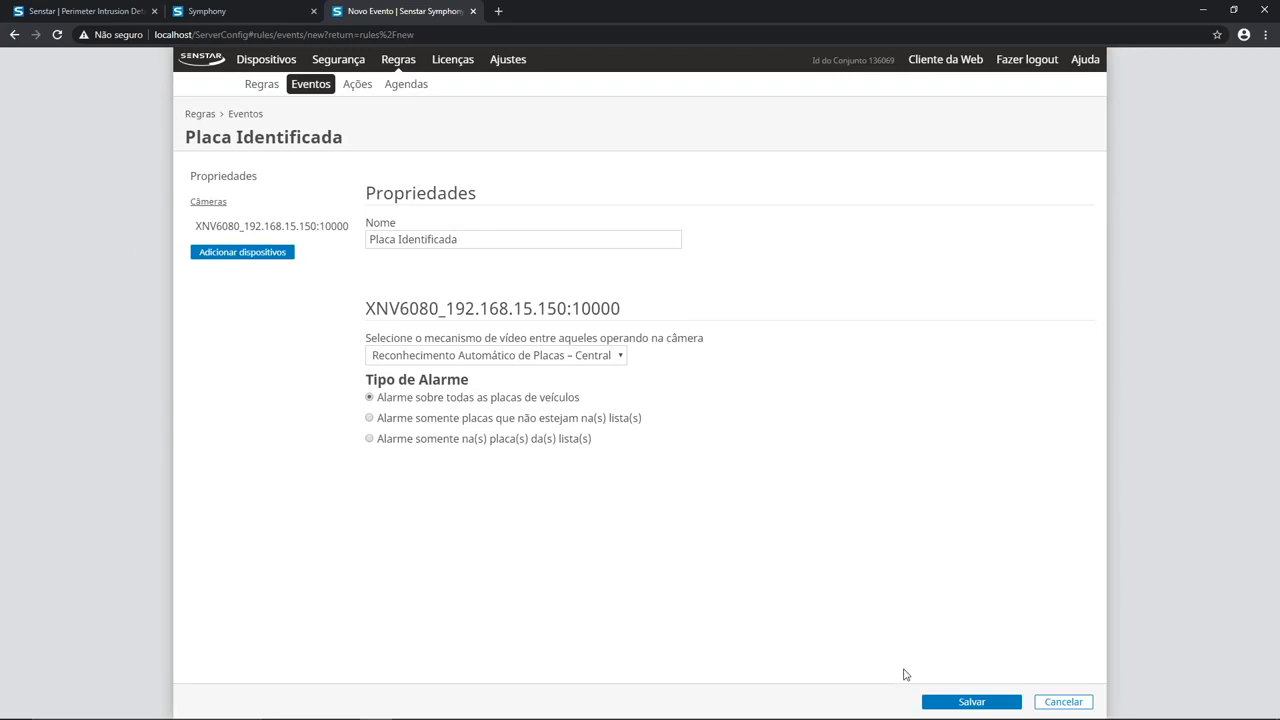
pyautogui.click(951, 702)
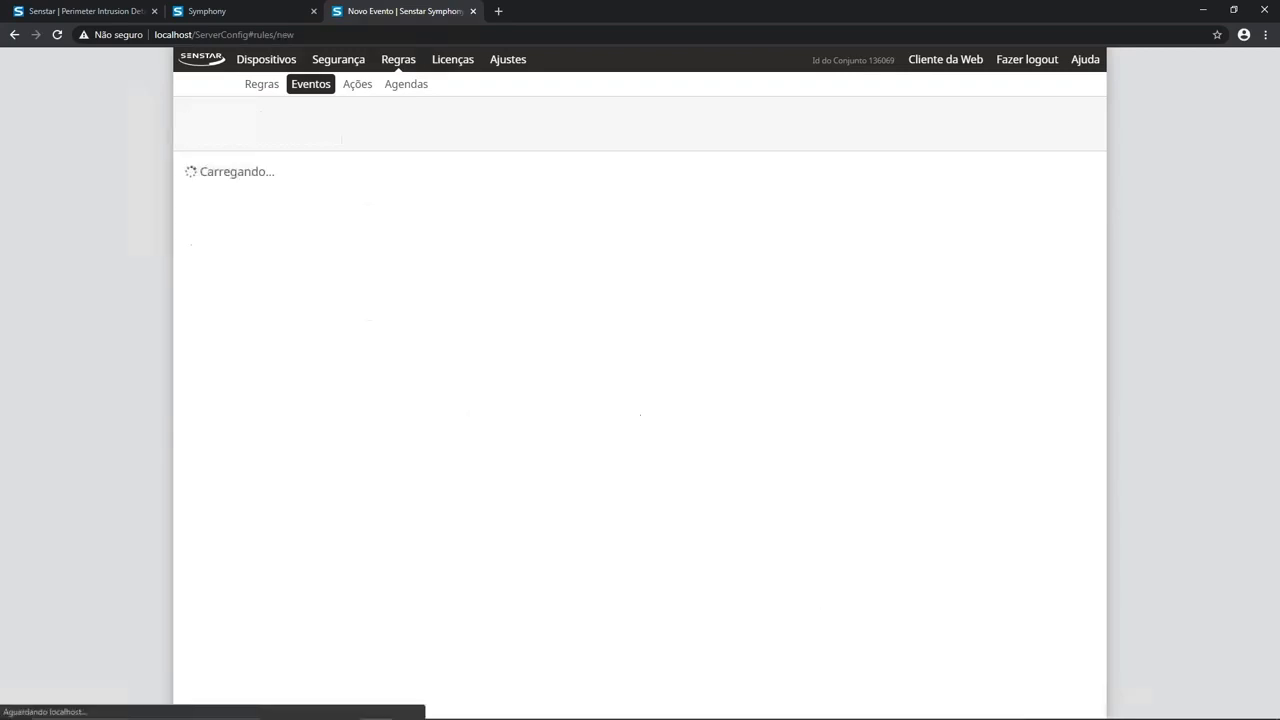
# Step: Create a new action set for the rule named Alarme Placa Lida and save it
pyautogui.scroll(-2, 752, 622)
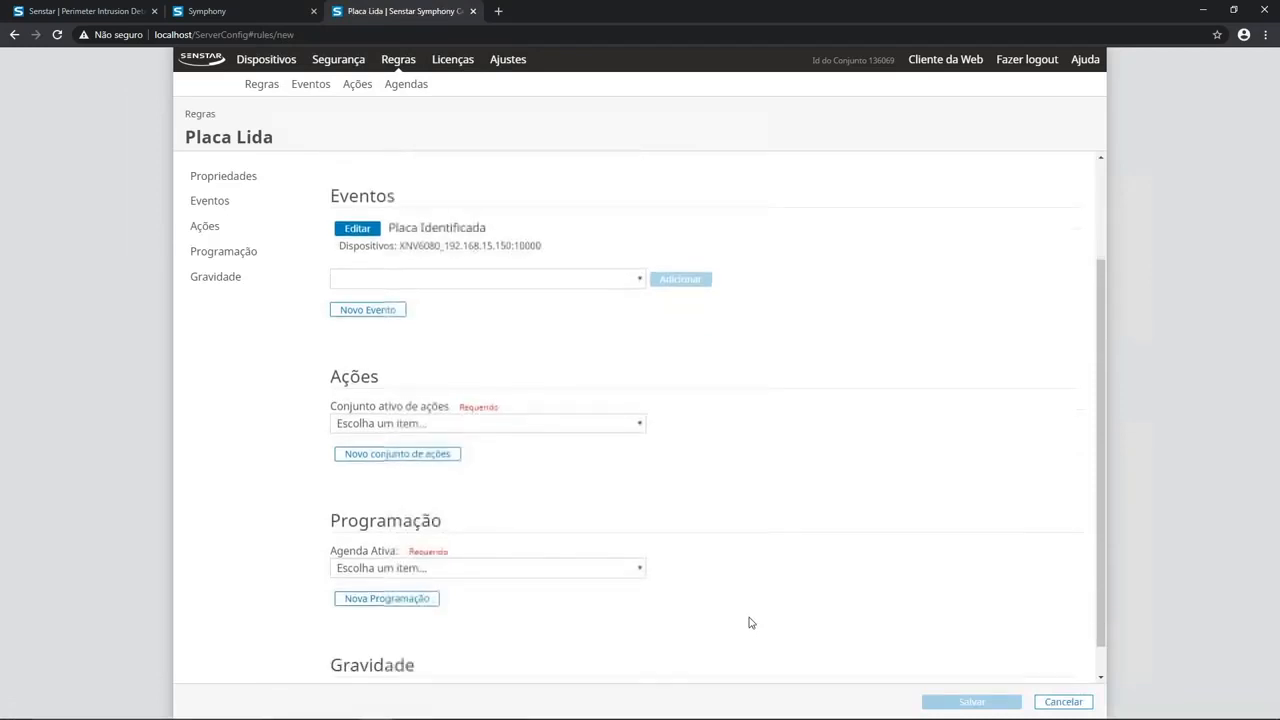
pyautogui.scroll(-1, 752, 622)
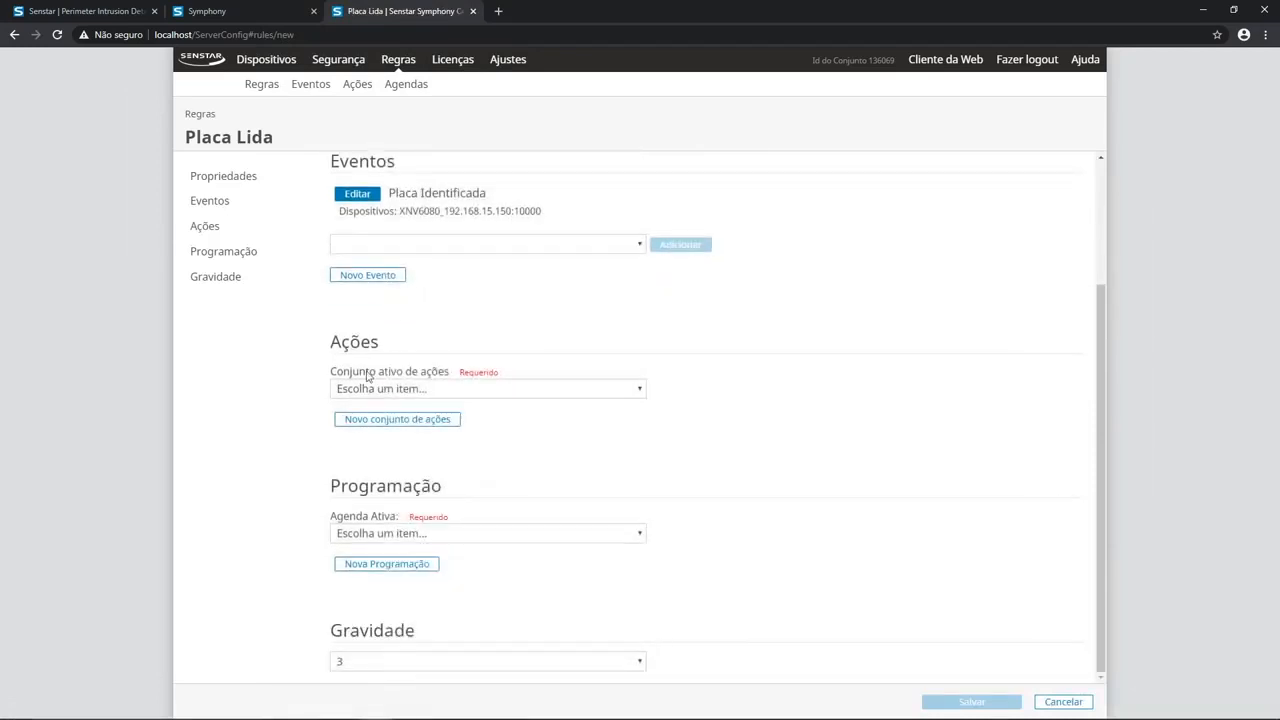
pyautogui.click(395, 420)
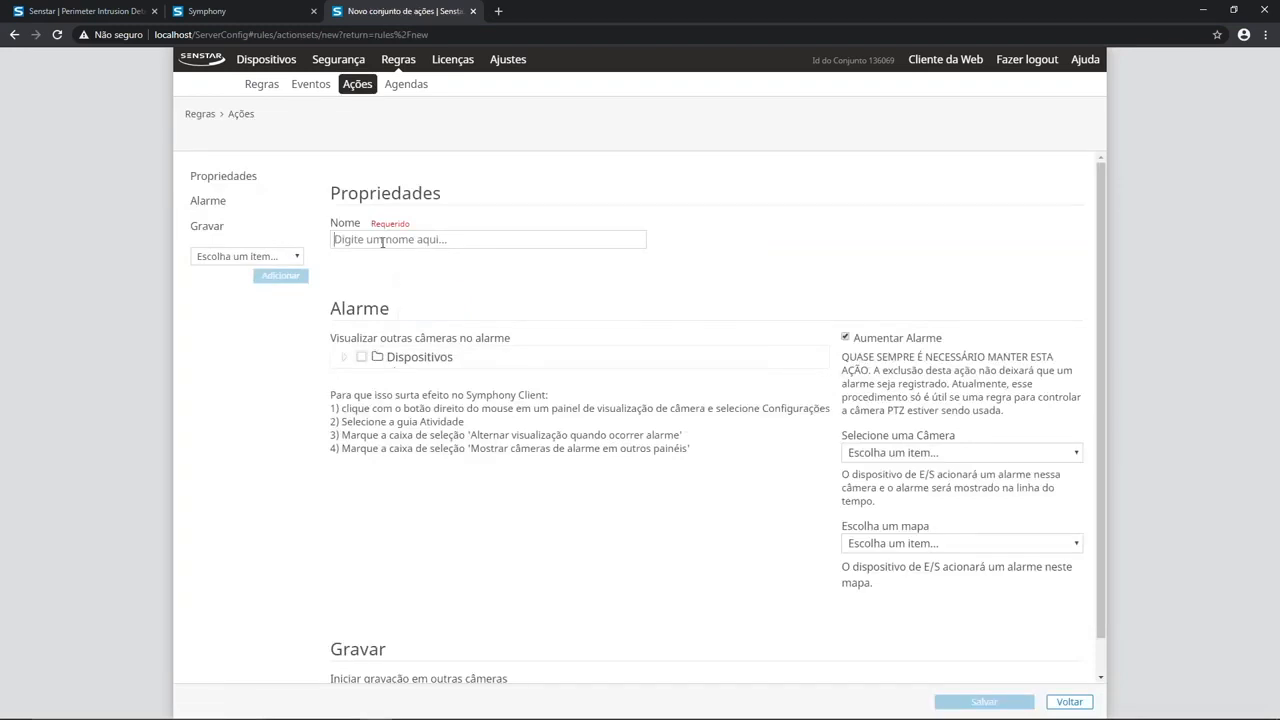
pyautogui.click(382, 242)
pyautogui.write('Alarme')
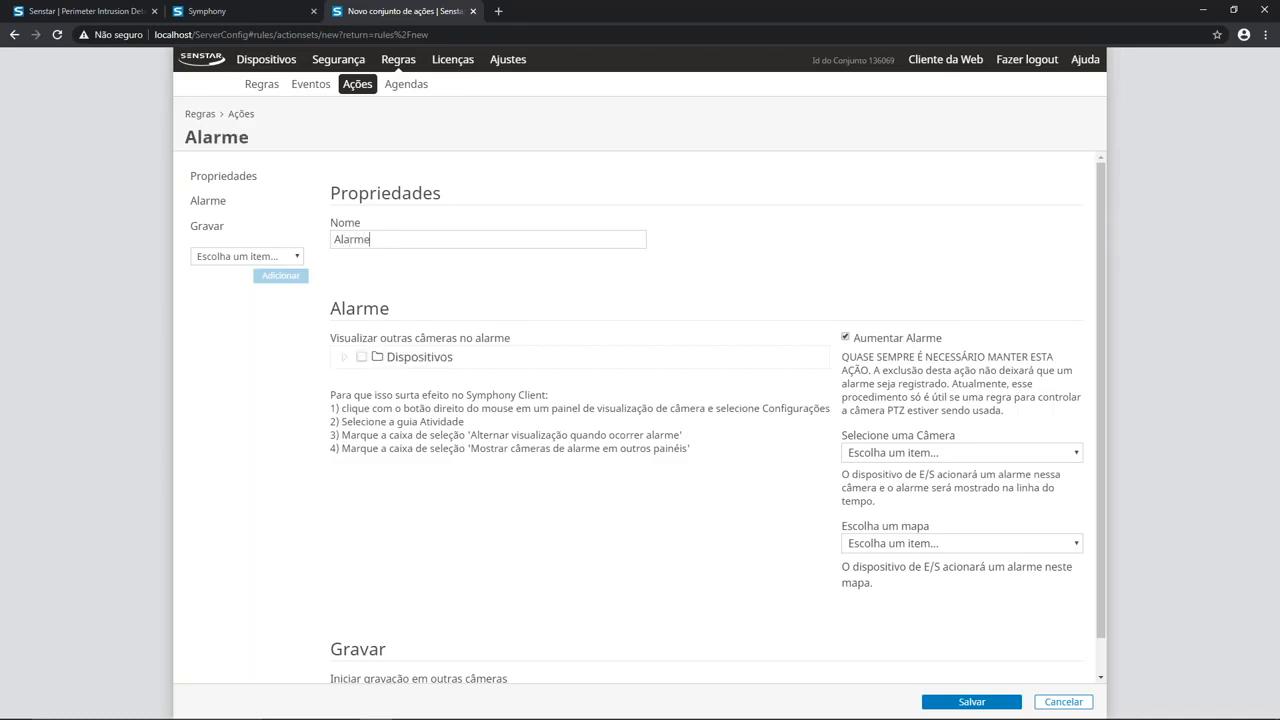
pyautogui.write(' Placa Lida')
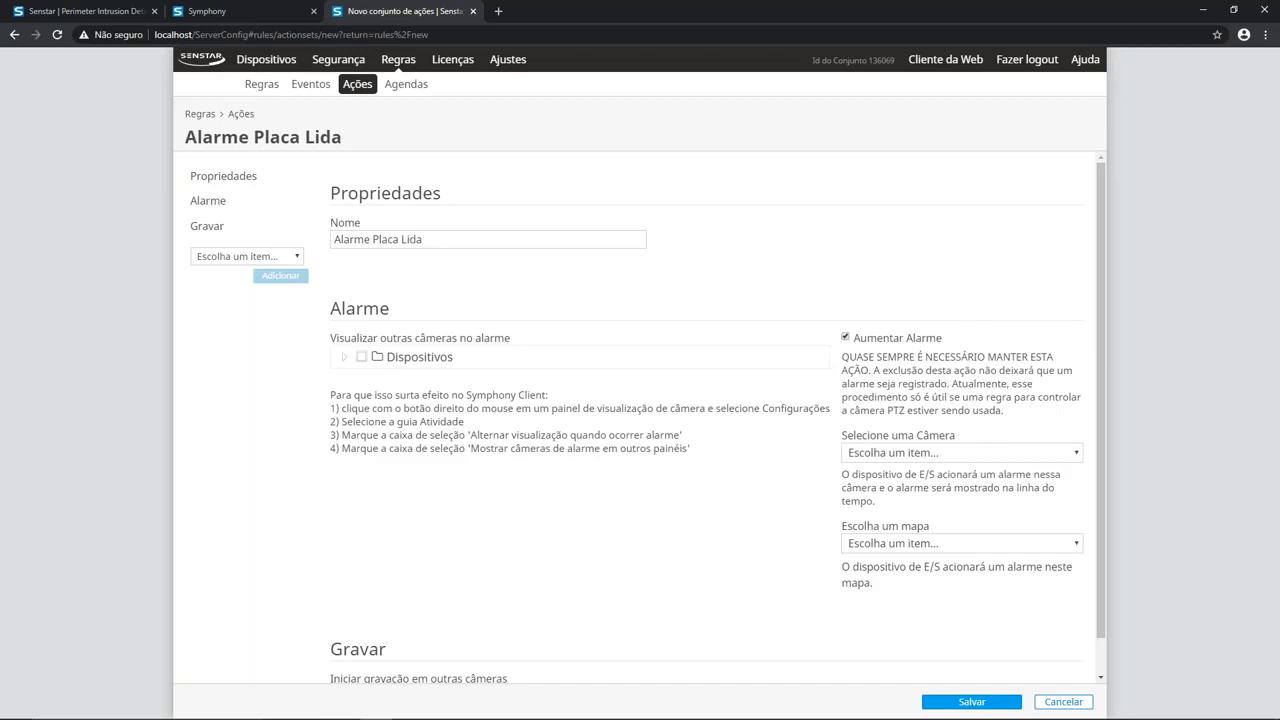
pyautogui.click(968, 702)
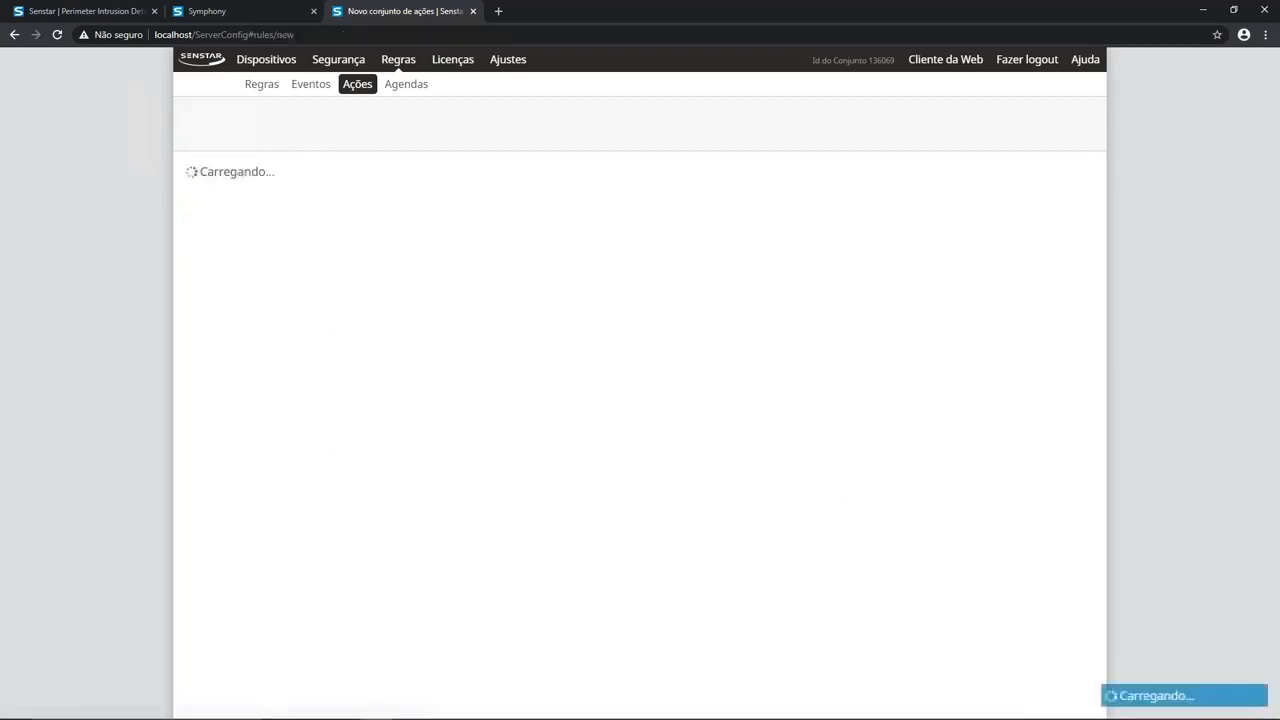
# Step: Start a new schedule for the rule and name it 24/7
pyautogui.scroll(-3, 717, 546)
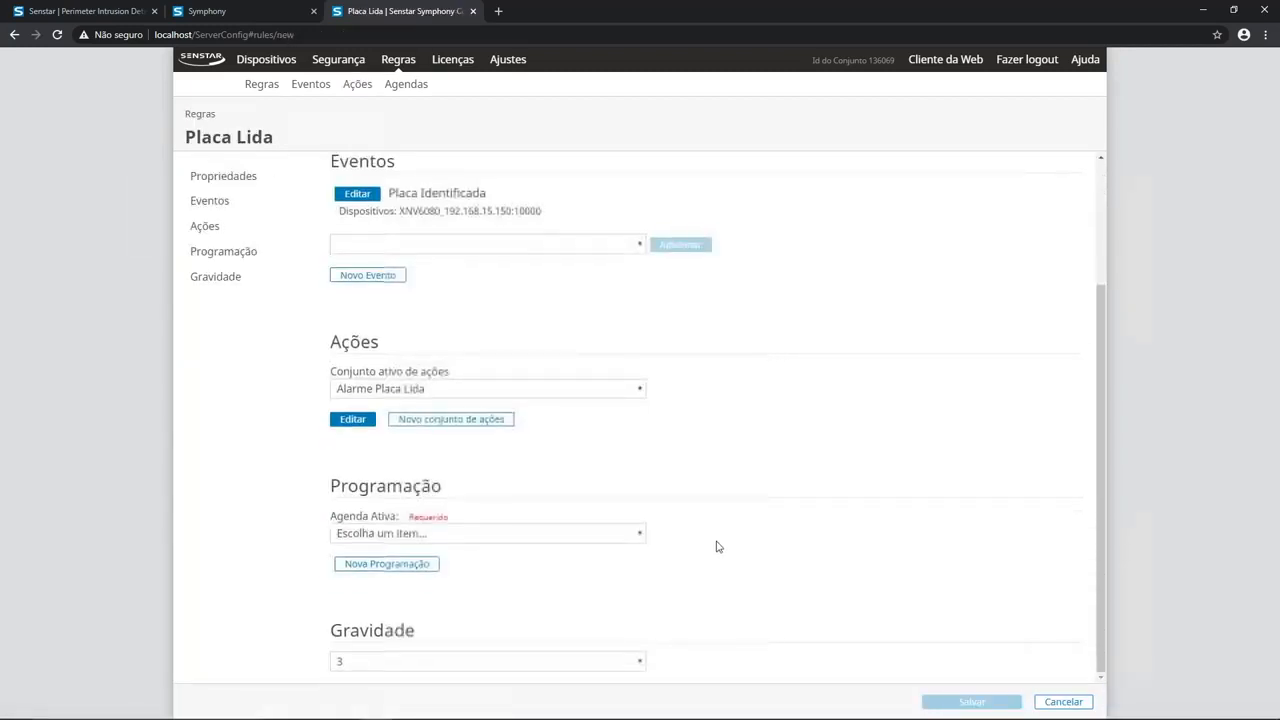
pyautogui.click(389, 566)
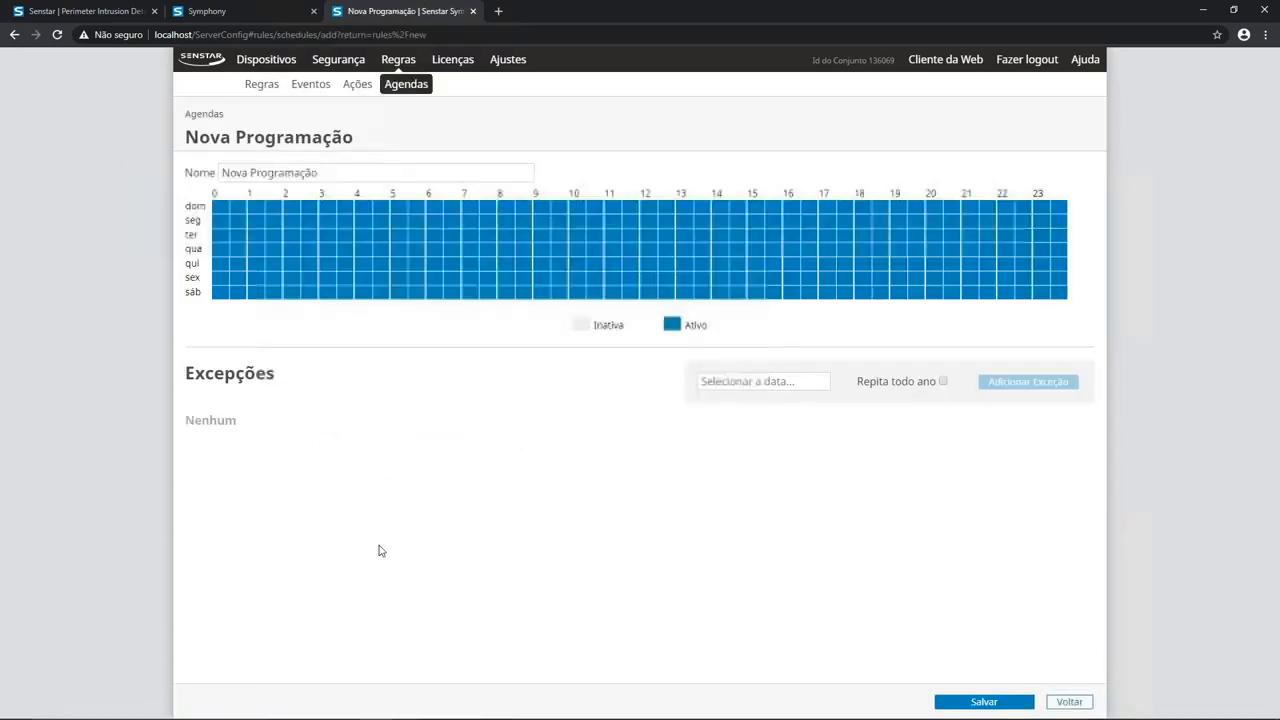
pyautogui.click(335, 172)
pyautogui.moveTo(335, 172); pyautogui.dragTo(145, 173)
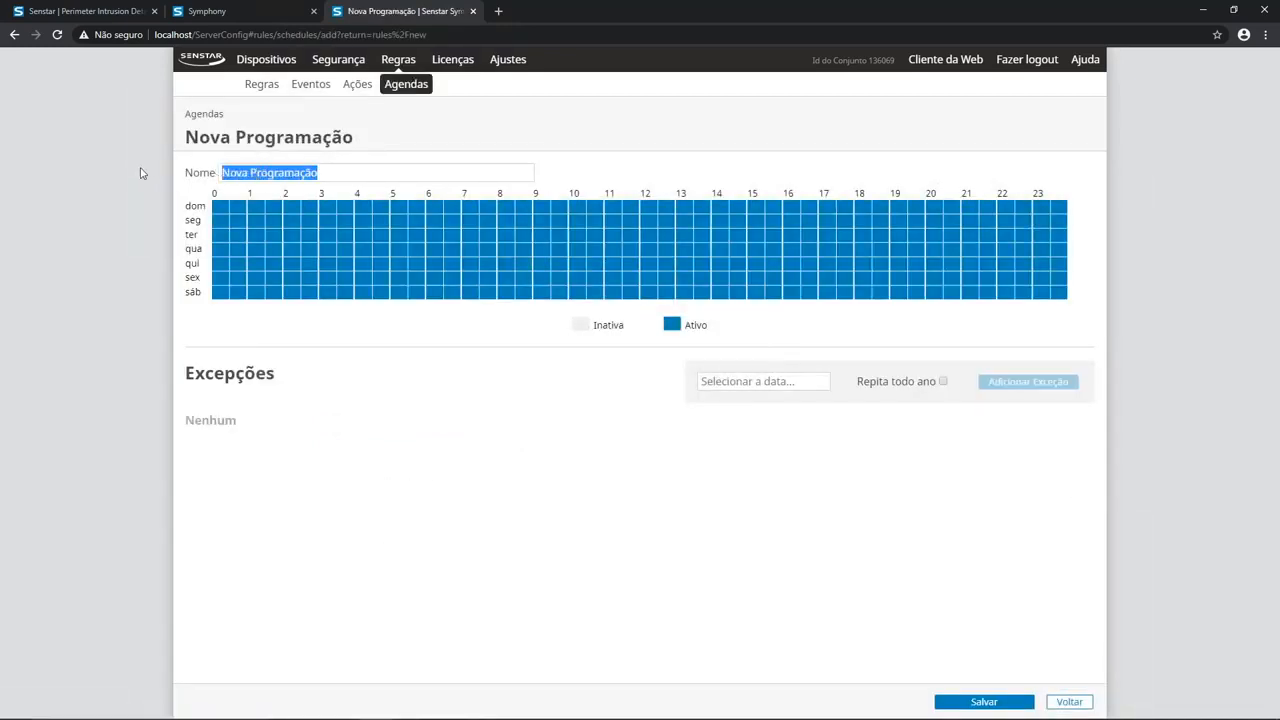
pyautogui.write('24/7')
# Step: Mark 0:00 to 1:30 inactive on all days, set those hours back to Ativo, and save the schedule and the rule
pyautogui.moveTo(220, 201); pyautogui.dragTo(252, 294)
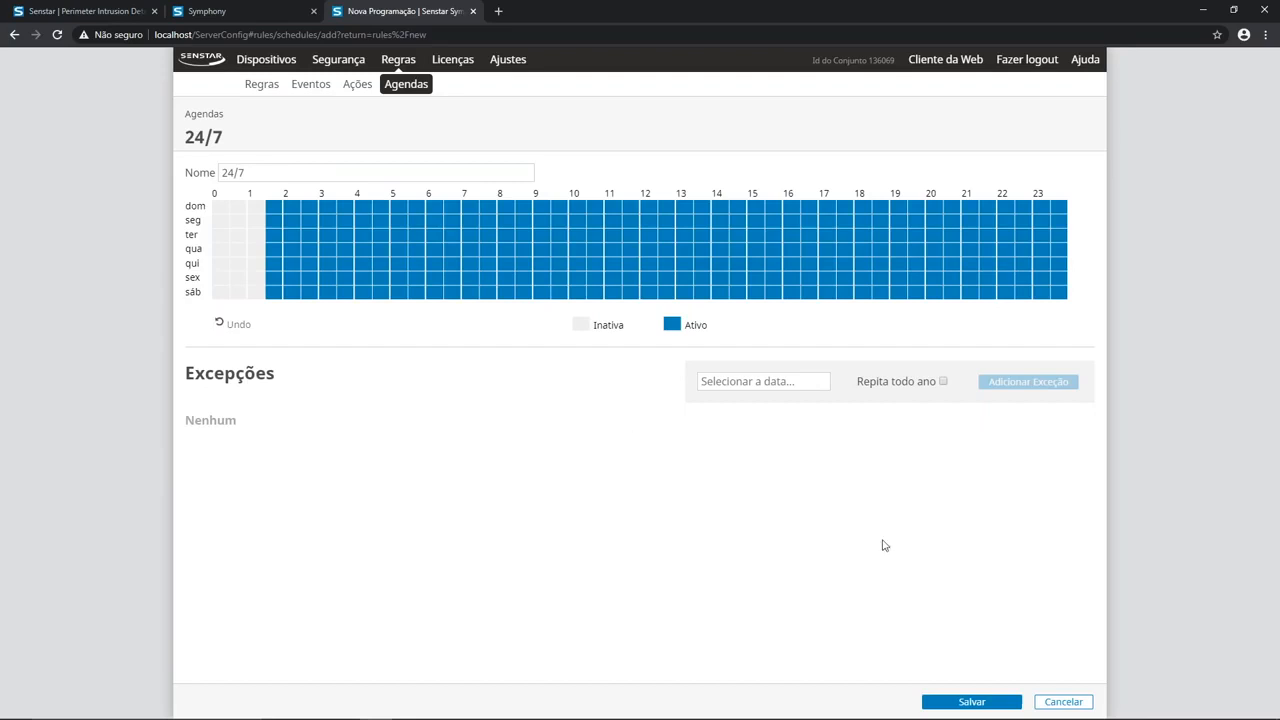
pyautogui.moveTo(219, 206); pyautogui.dragTo(257, 297)
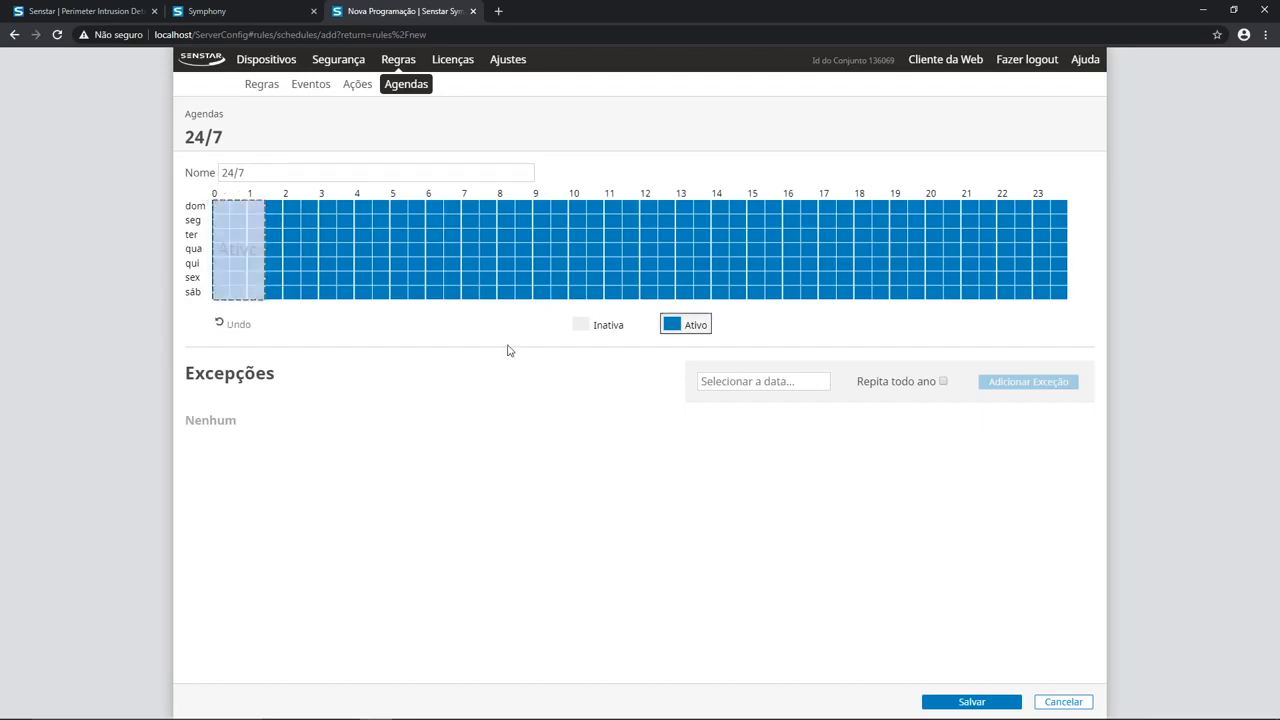
pyautogui.click(999, 704)
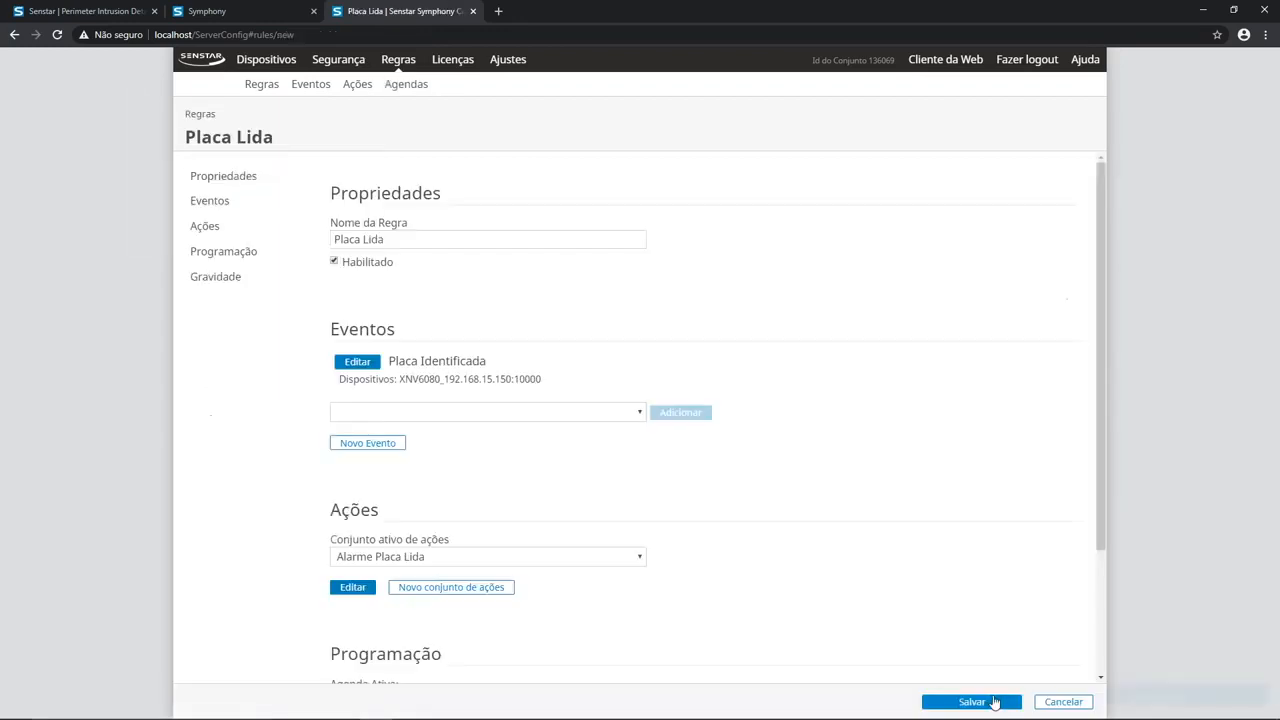
pyautogui.click(993, 703)
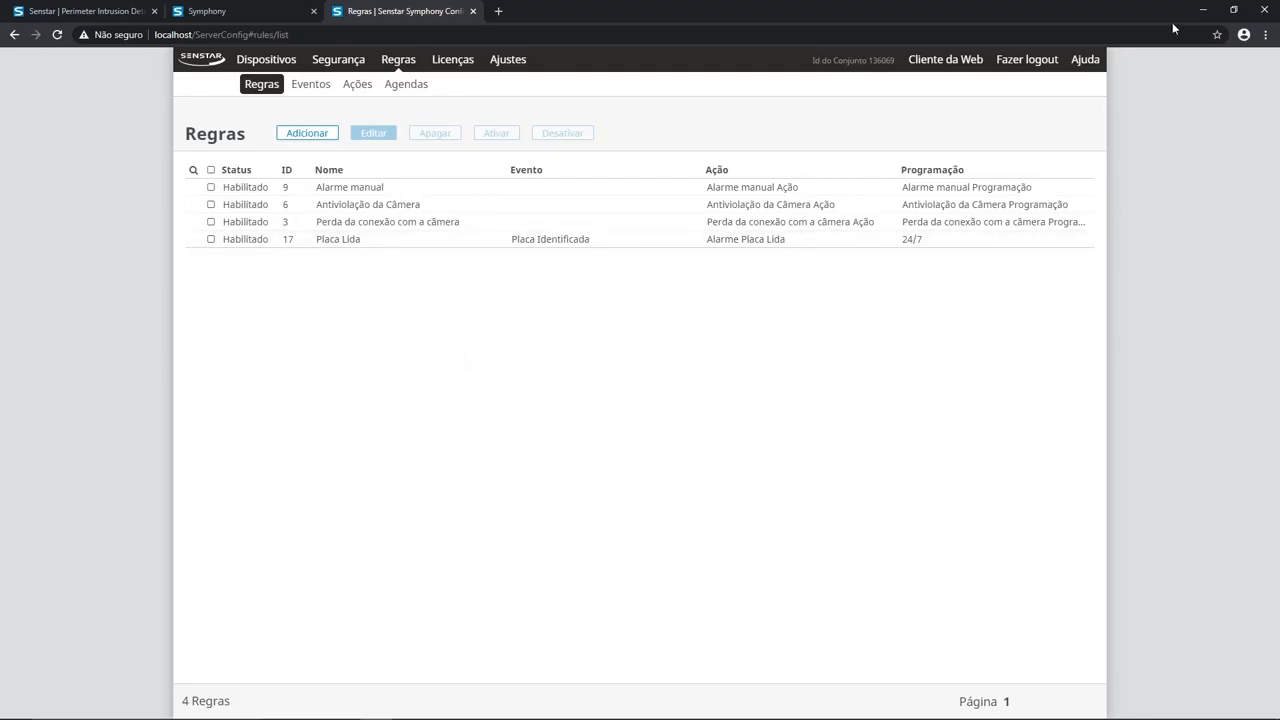
# Step: Switch to Symphony Client and create a new docked camera view with four panes
pyautogui.click(1204, 10)
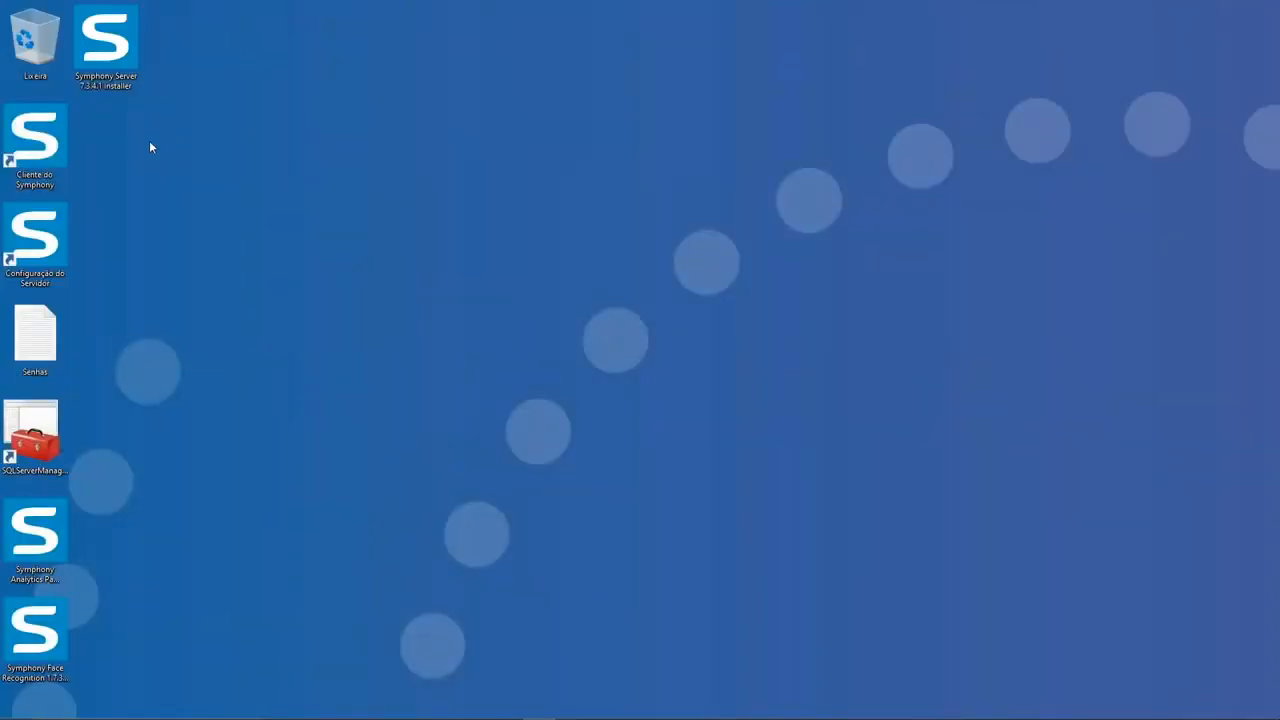
pyautogui.doubleClick(45, 150)
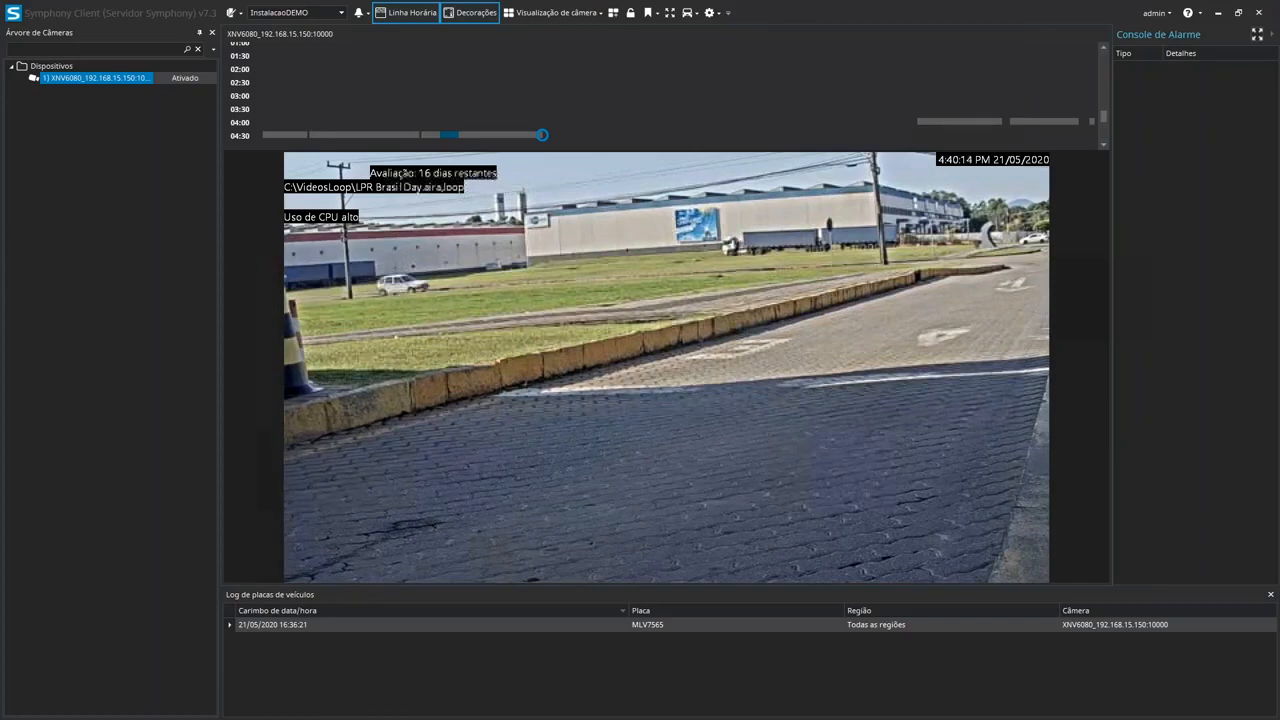
pyautogui.click(576, 14)
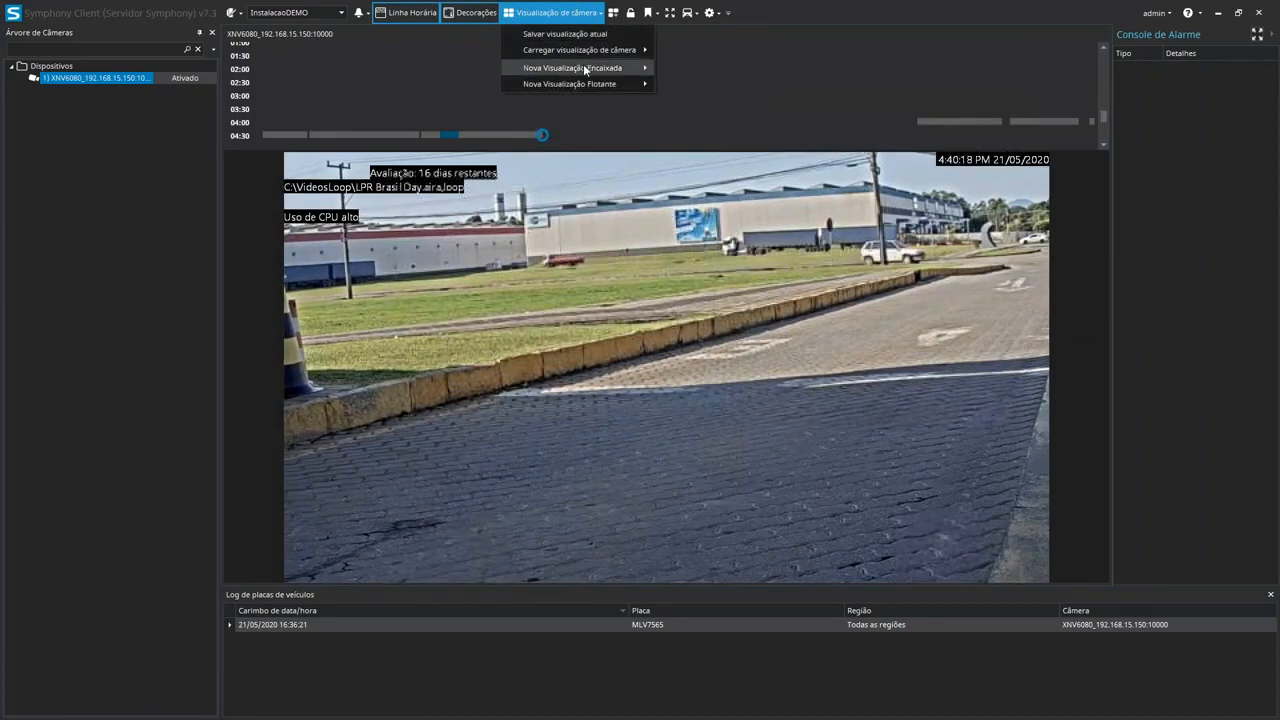
pyautogui.moveTo(585, 68)
pyautogui.click(697, 88)
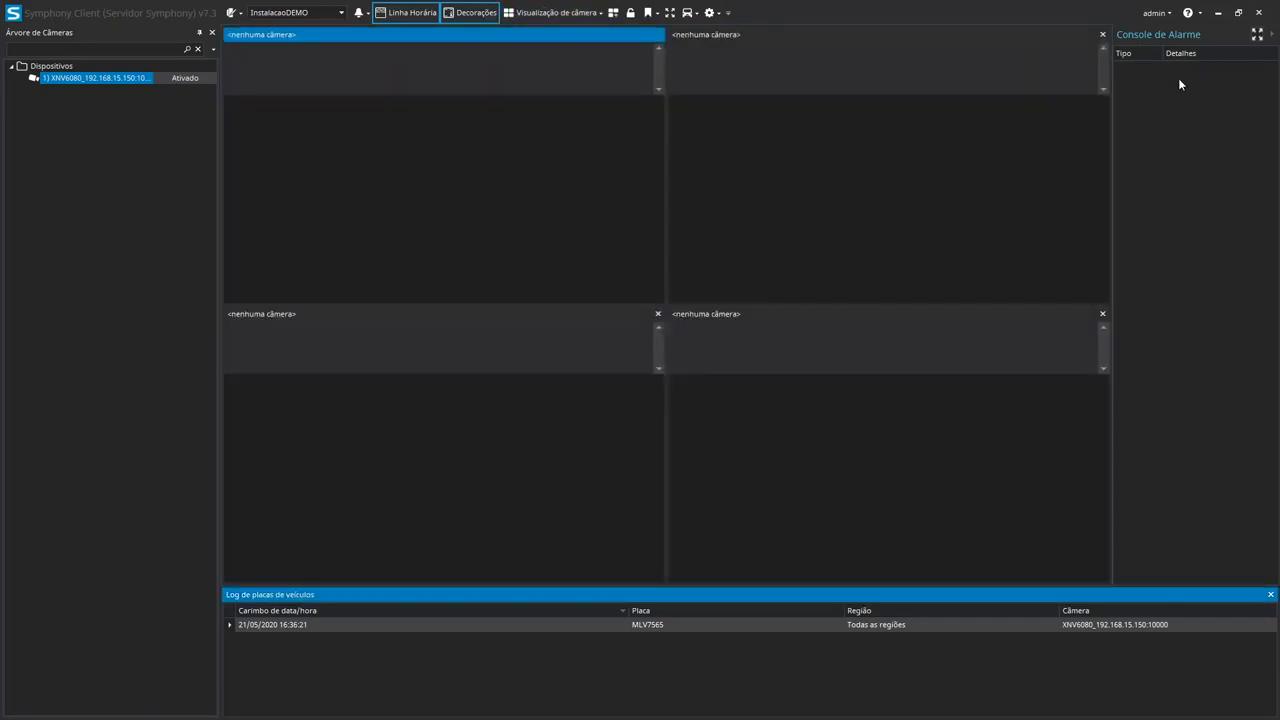
# Step: Close three of the empty panes and place the XNV6080 camera in the remaining one
pyautogui.click(1103, 36)
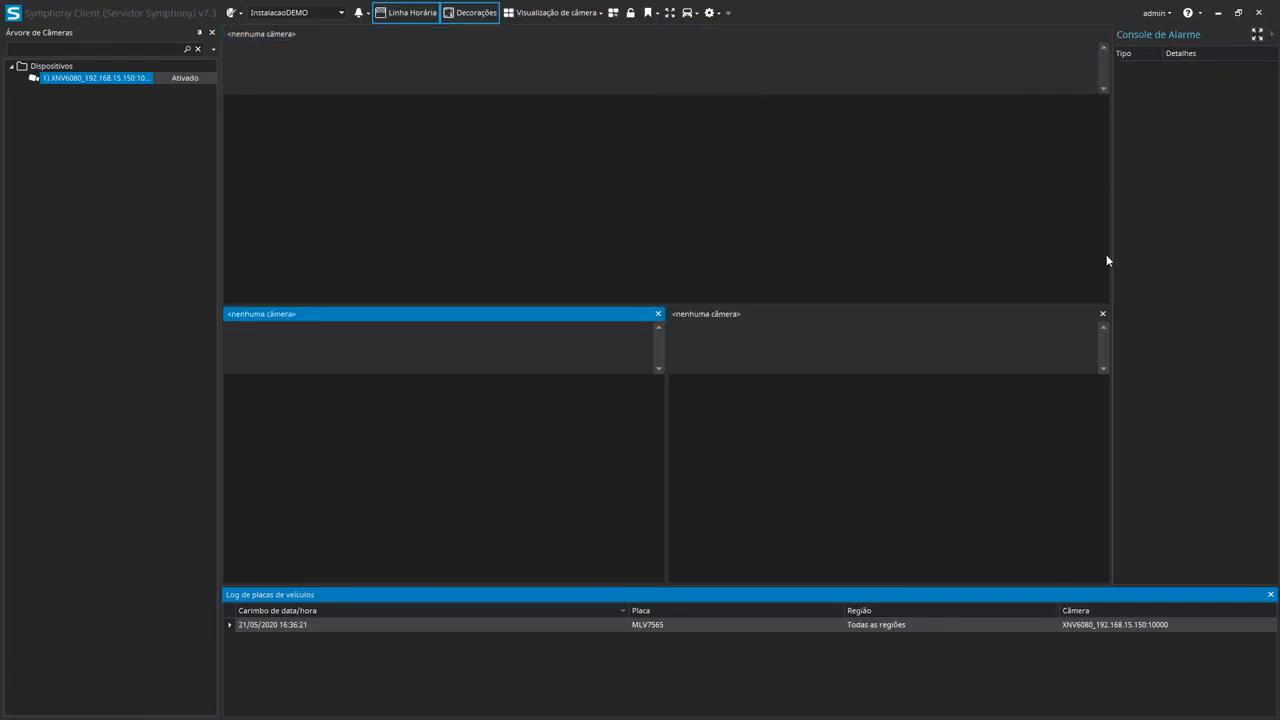
pyautogui.click(1103, 314)
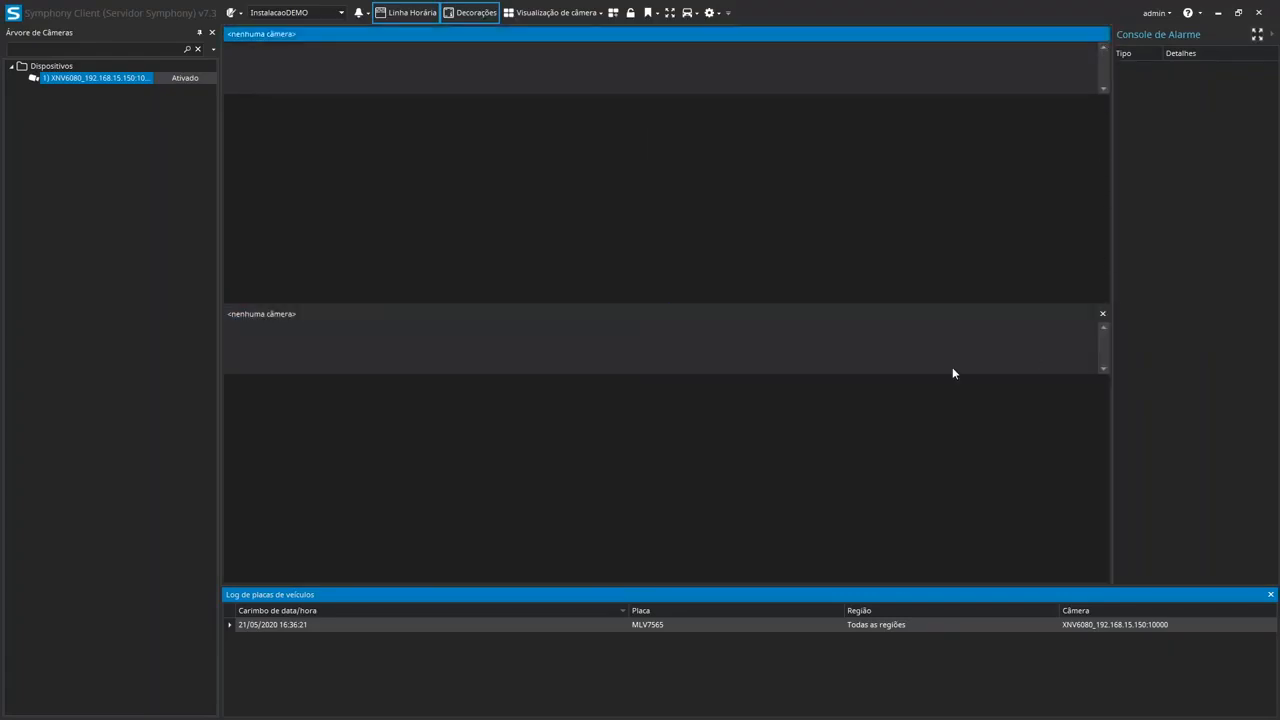
pyautogui.click(1101, 315)
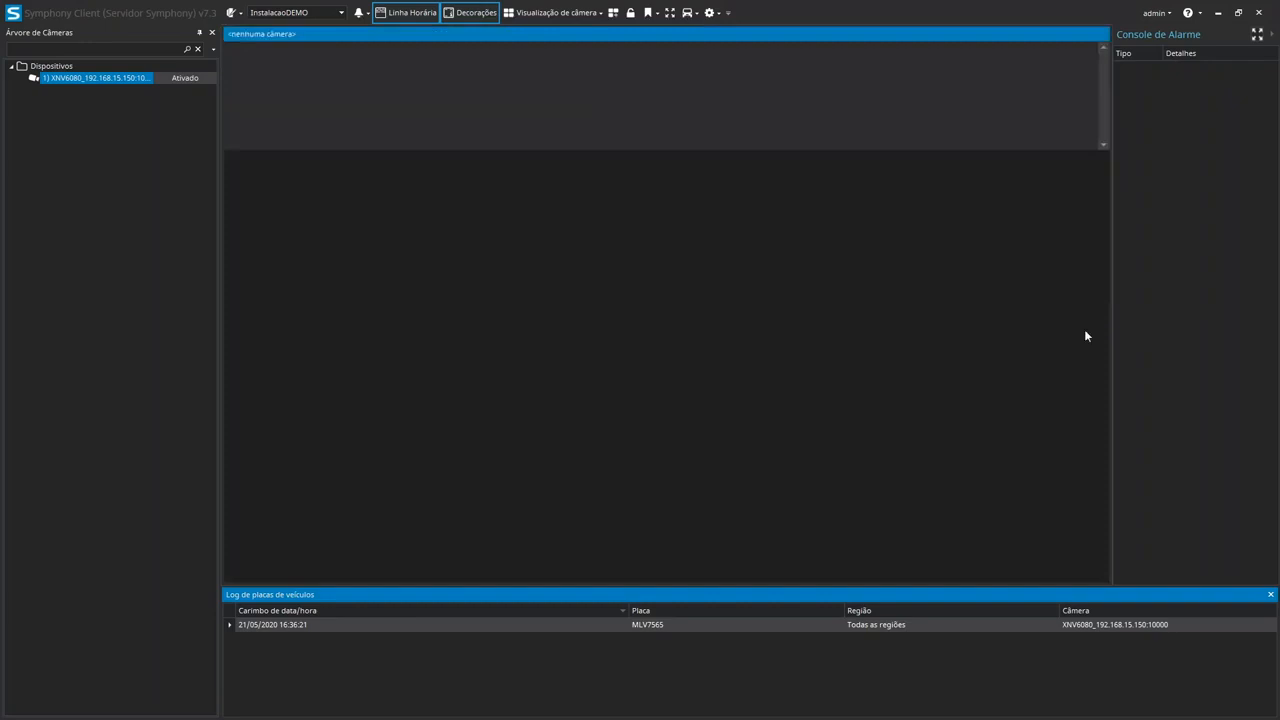
pyautogui.moveTo(92, 80); pyautogui.dragTo(407, 234)
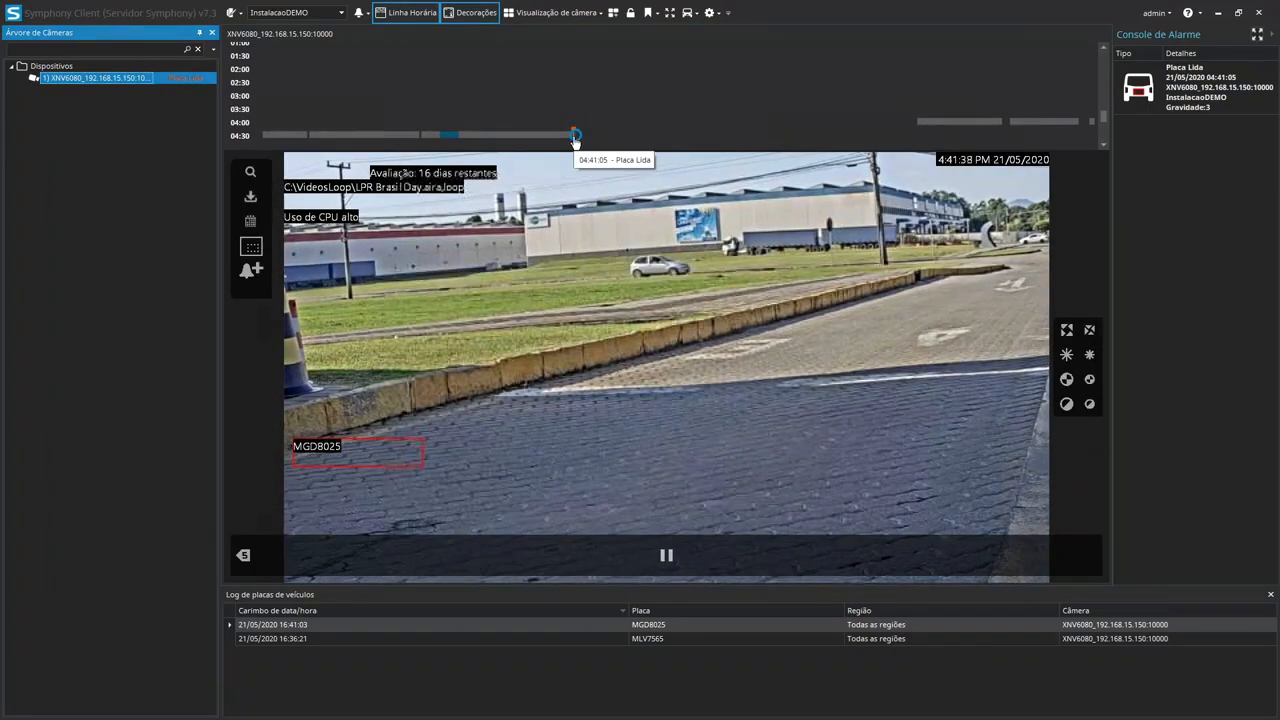
# Step: Examine the Placa Lida alarm marker on the timeline, the alarm console entries and the plates marked in the live video
pyautogui.moveTo(575, 141)
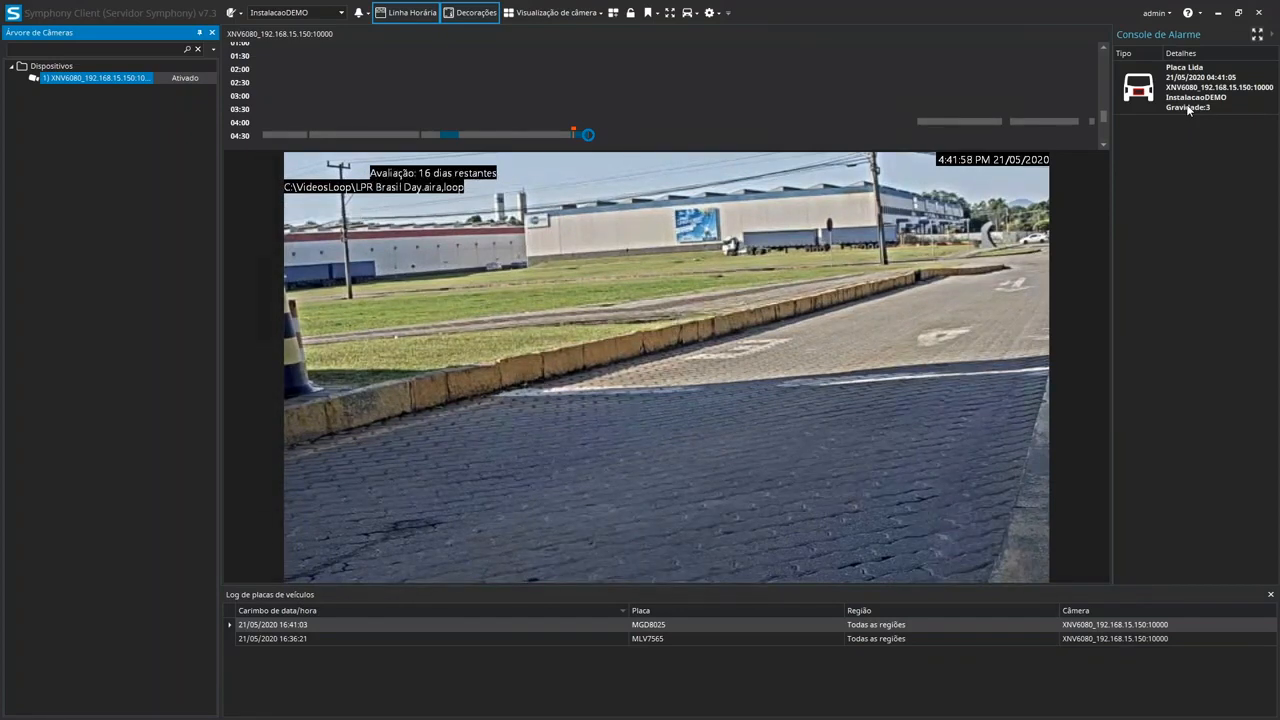
pyautogui.moveTo(958, 226)
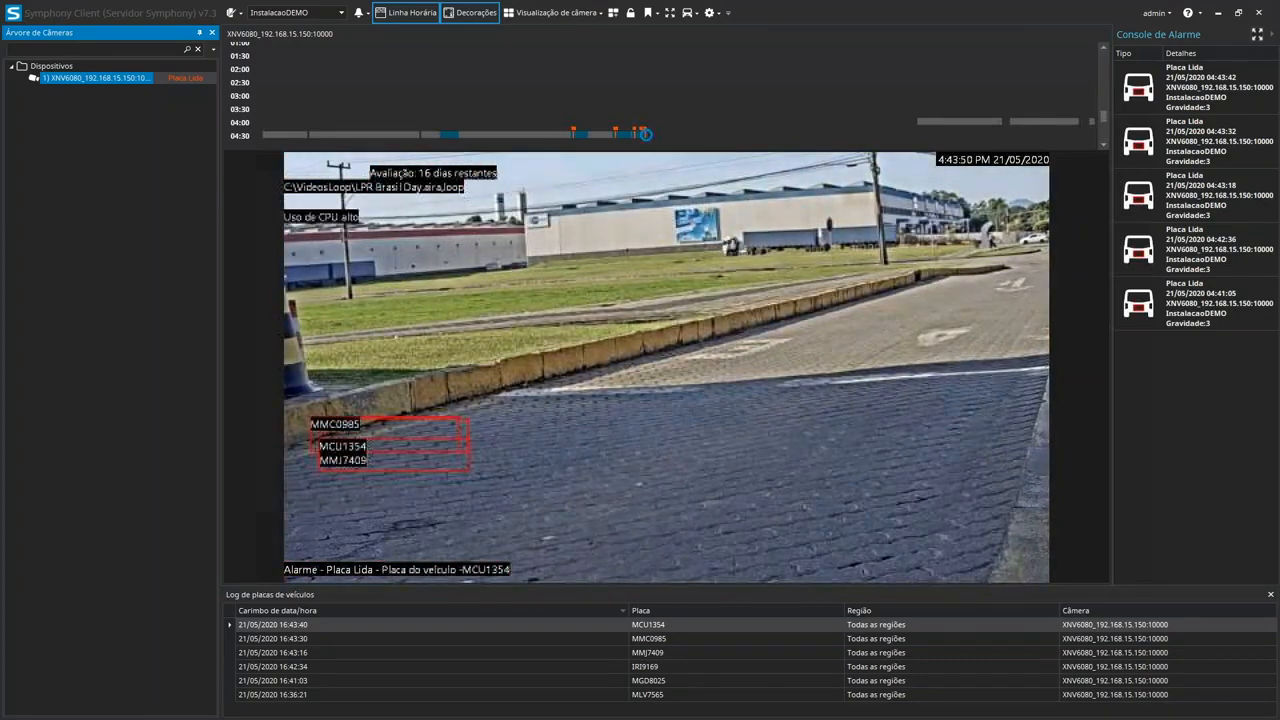
pyautogui.moveTo(651, 374)
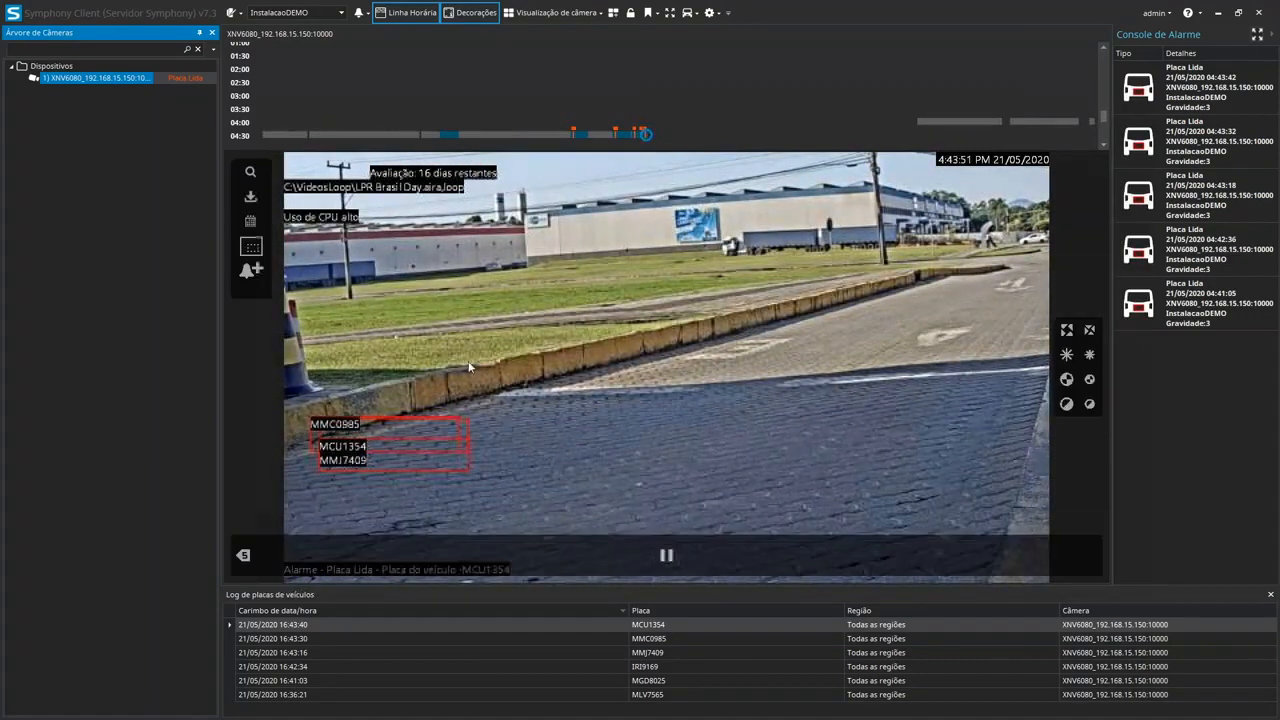